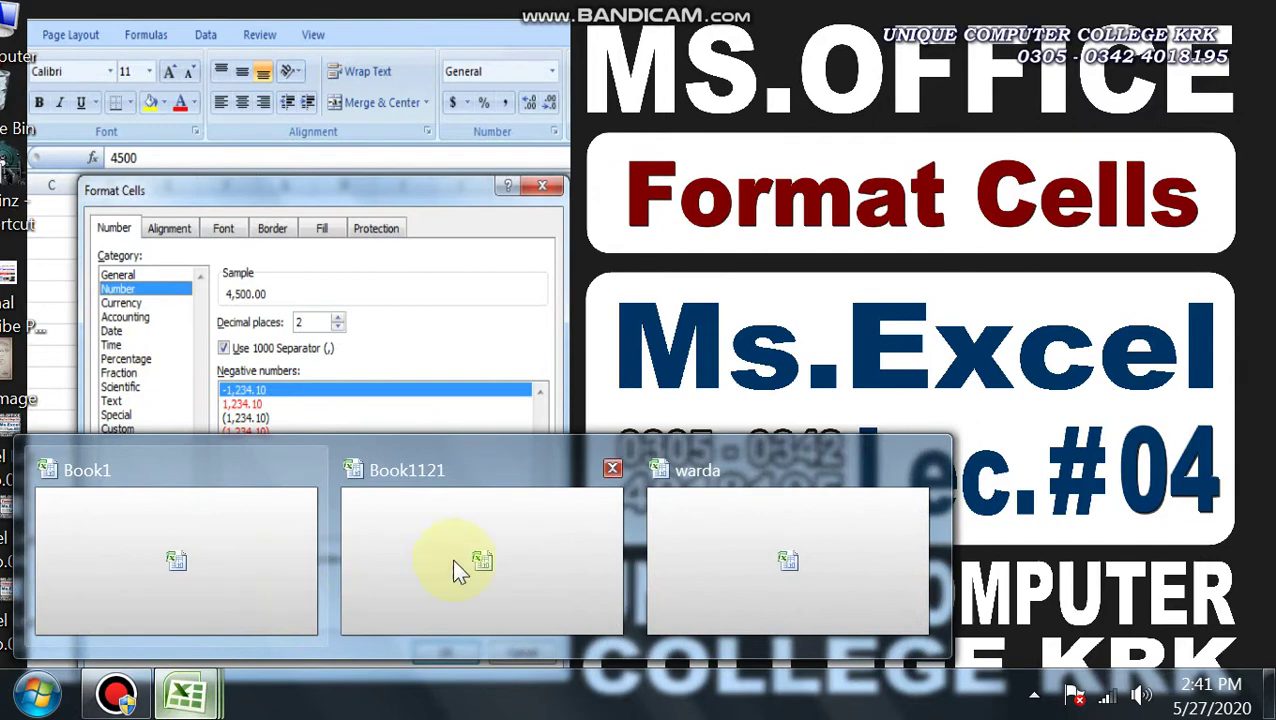
- Switch to the Excel workbook containing the product price list and select the first Retail Price cell, E5
{"action": "left_click", "coordinate": [470, 557]}
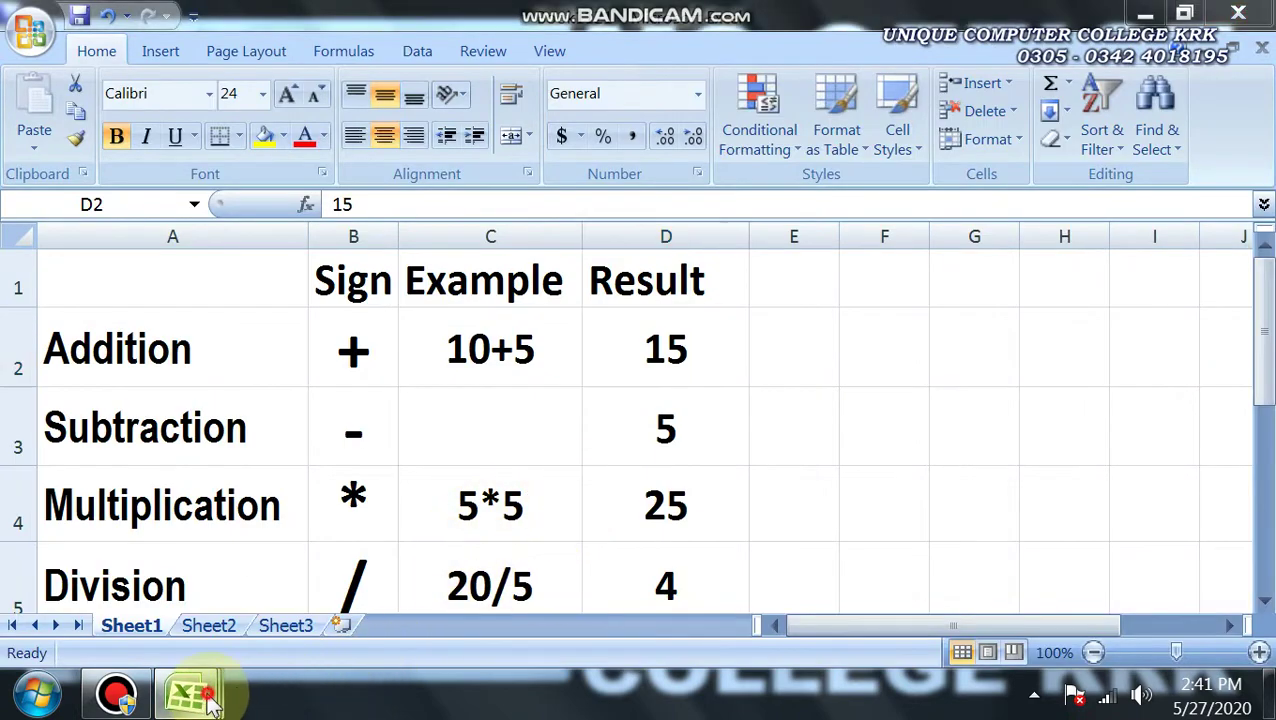
{"action": "mouse_move", "coordinate": [190, 693]}
{"action": "left_click", "coordinate": [726, 555]}
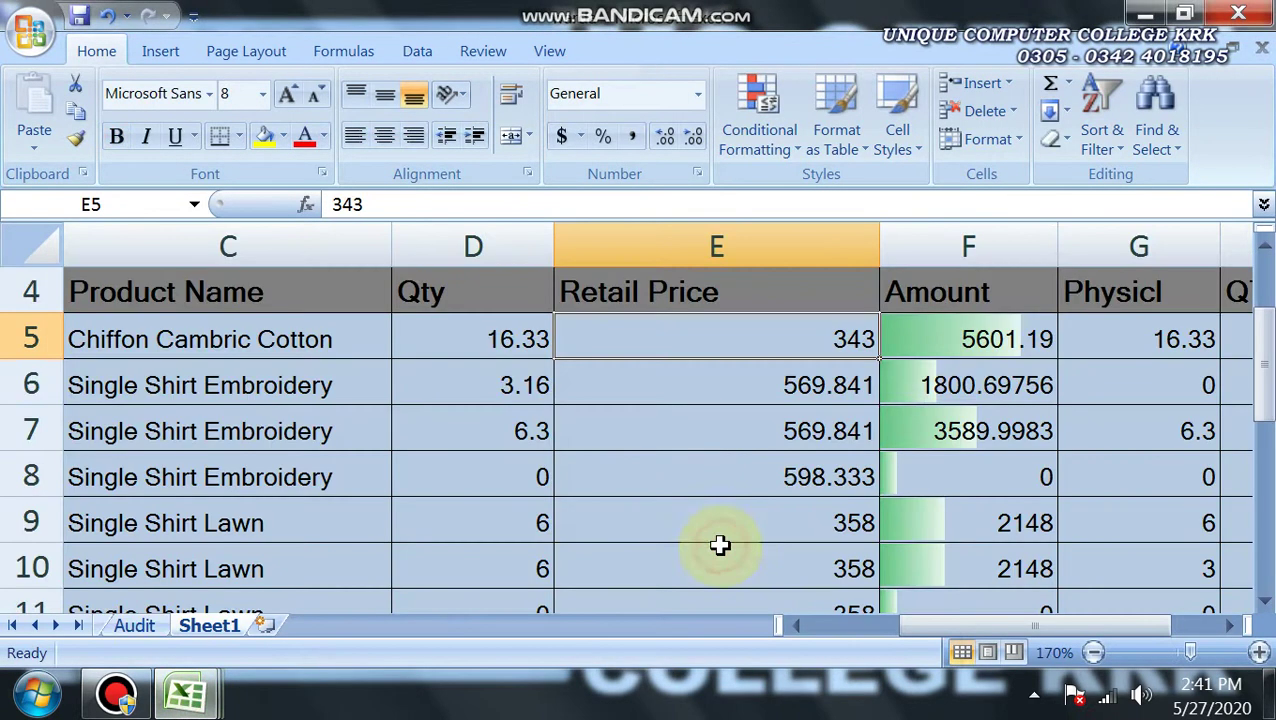
{"action": "left_click", "coordinate": [689, 396]}
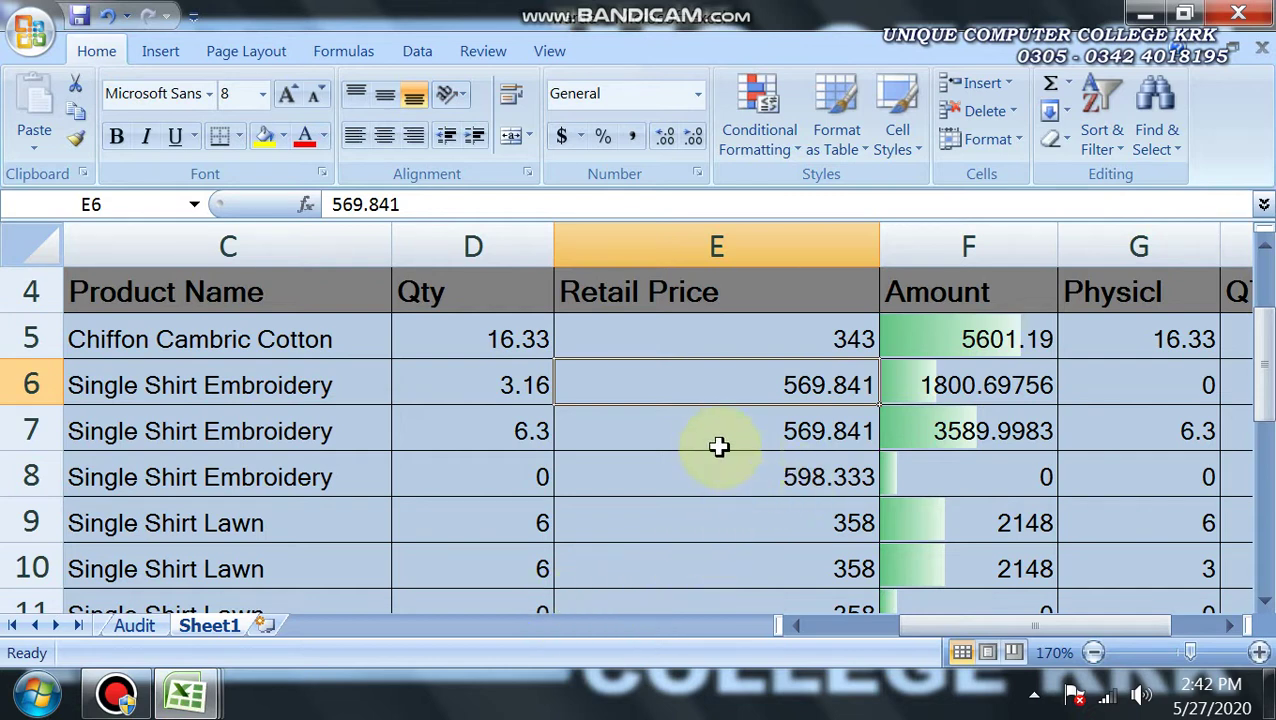
{"action": "left_click", "coordinate": [698, 338]}
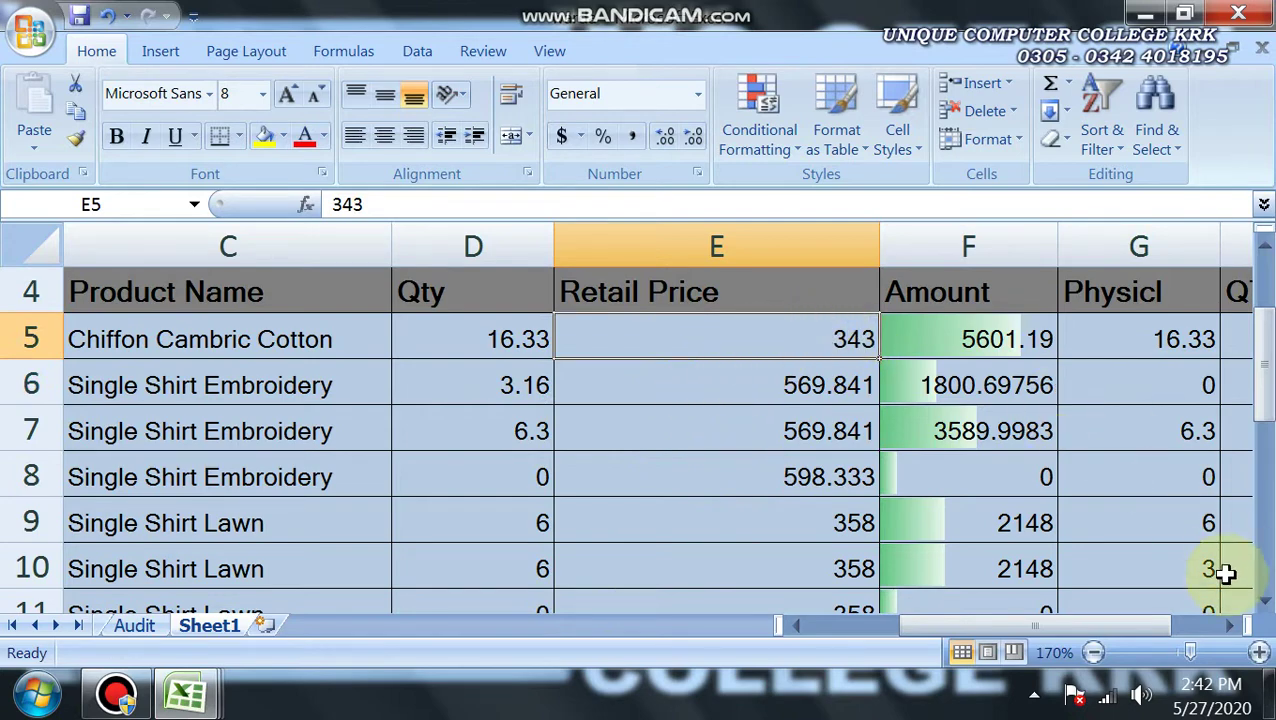
- Format the retail price in E5 as Number with 2 decimal places and the 1000 separator
{"action": "left_click", "coordinate": [1258, 652]}
{"action": "left_click", "coordinate": [1258, 652]}
{"action": "left_click", "coordinate": [1258, 652]}
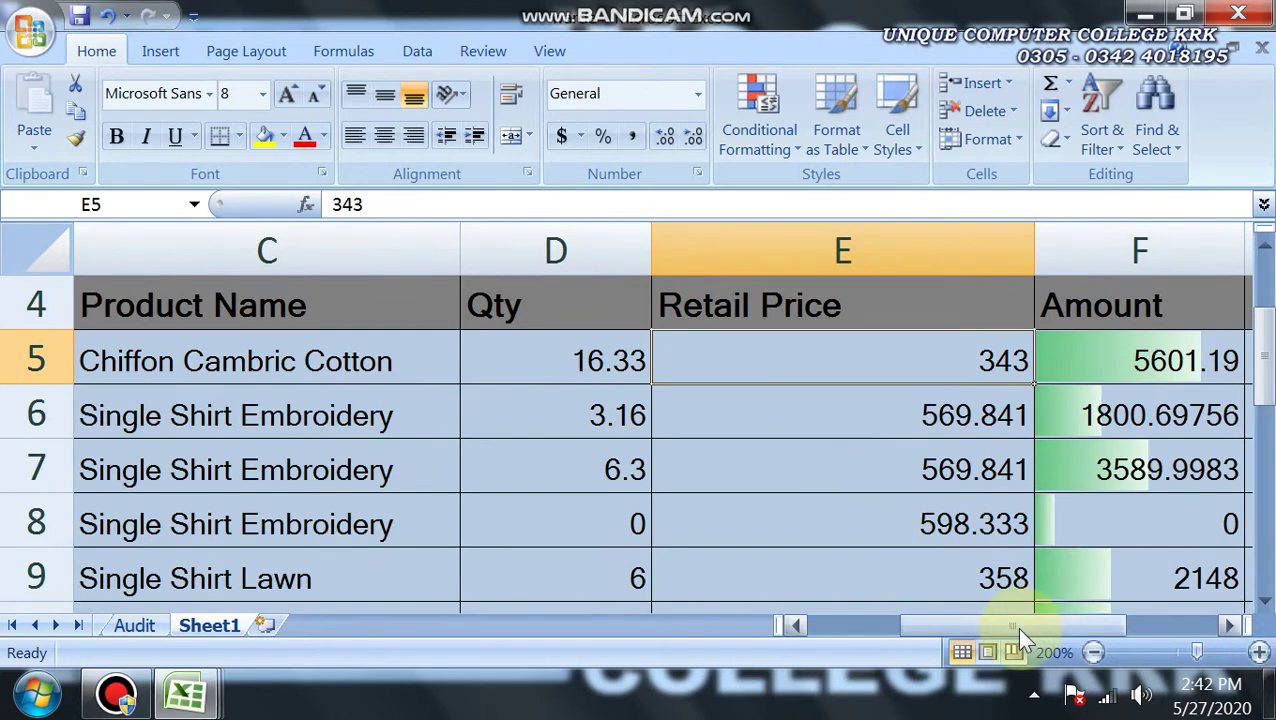
{"action": "left_click_drag", "start_coordinate": [1016, 626], "coordinate": [1048, 623]}
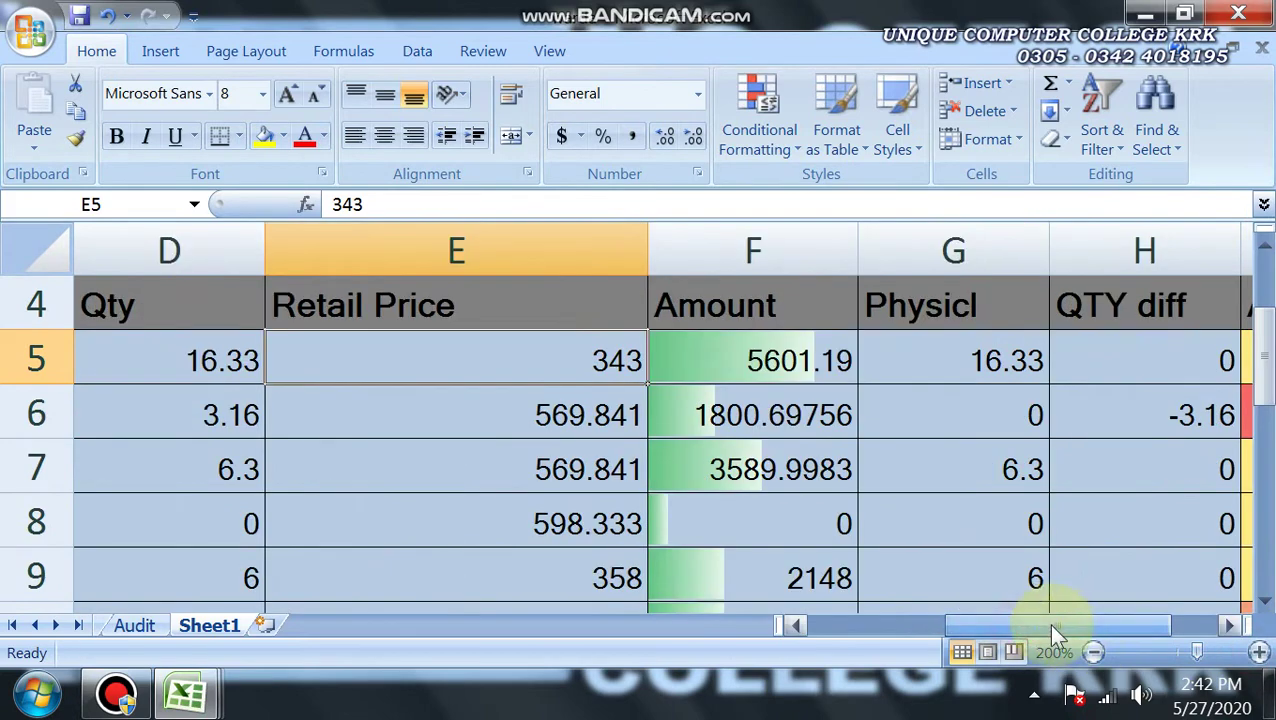
{"action": "left_click", "coordinate": [697, 173]}
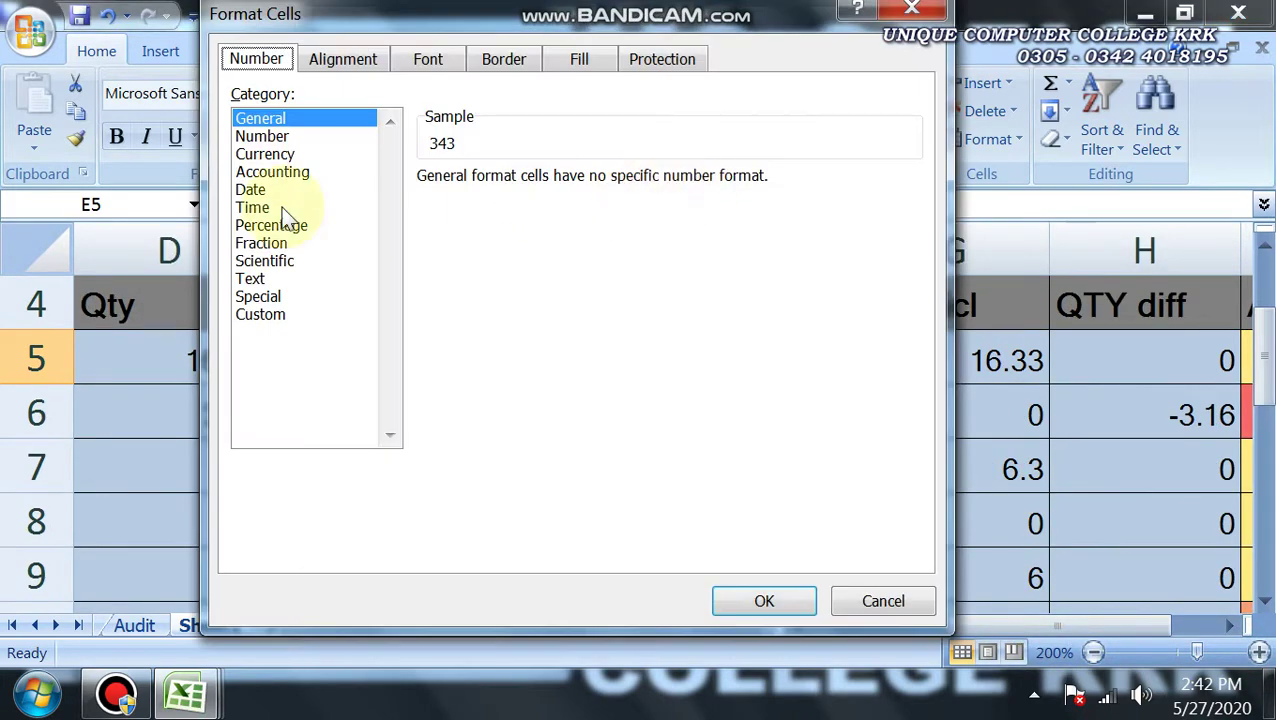
{"action": "left_click", "coordinate": [268, 137]}
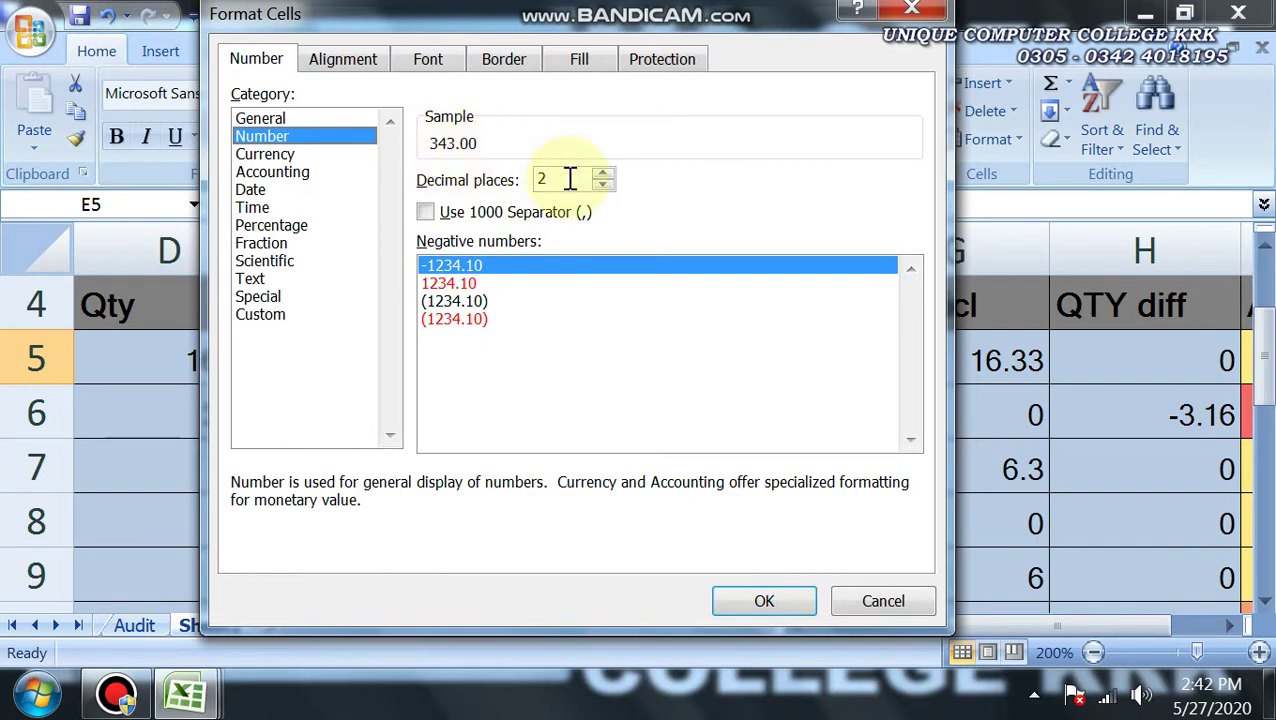
{"action": "left_click", "coordinate": [602, 184]}
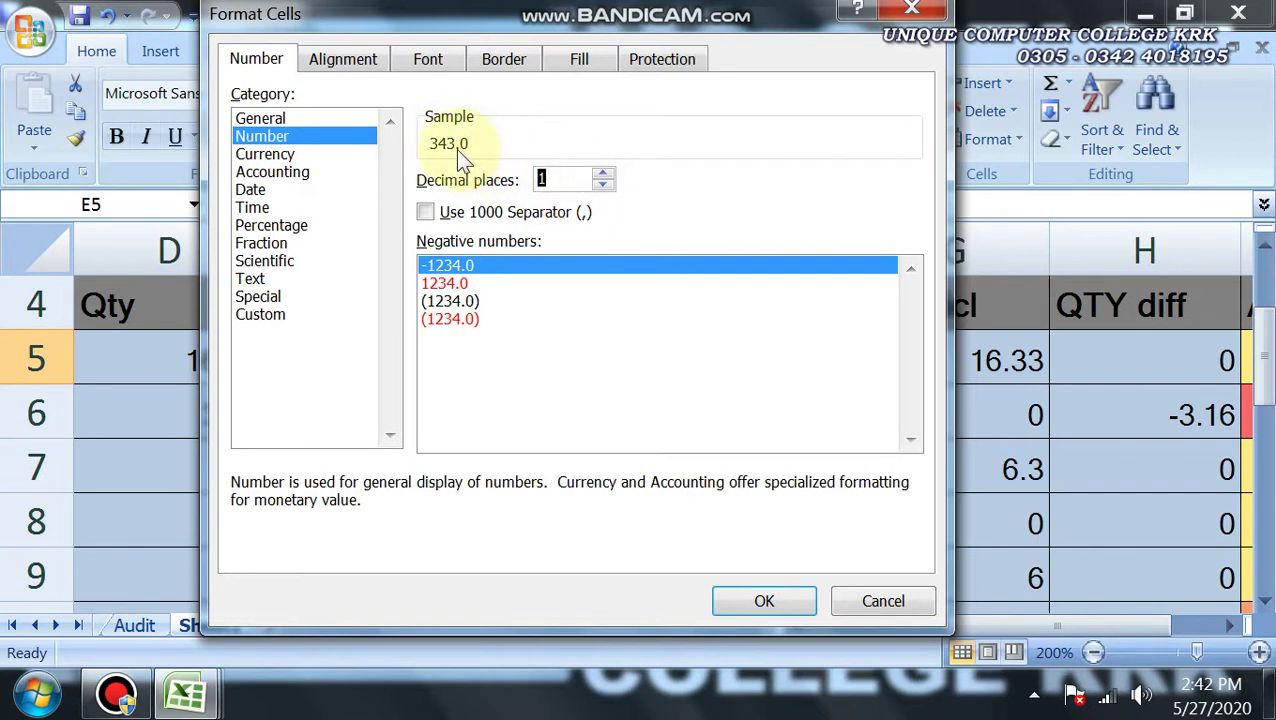
{"action": "left_click", "coordinate": [603, 173]}
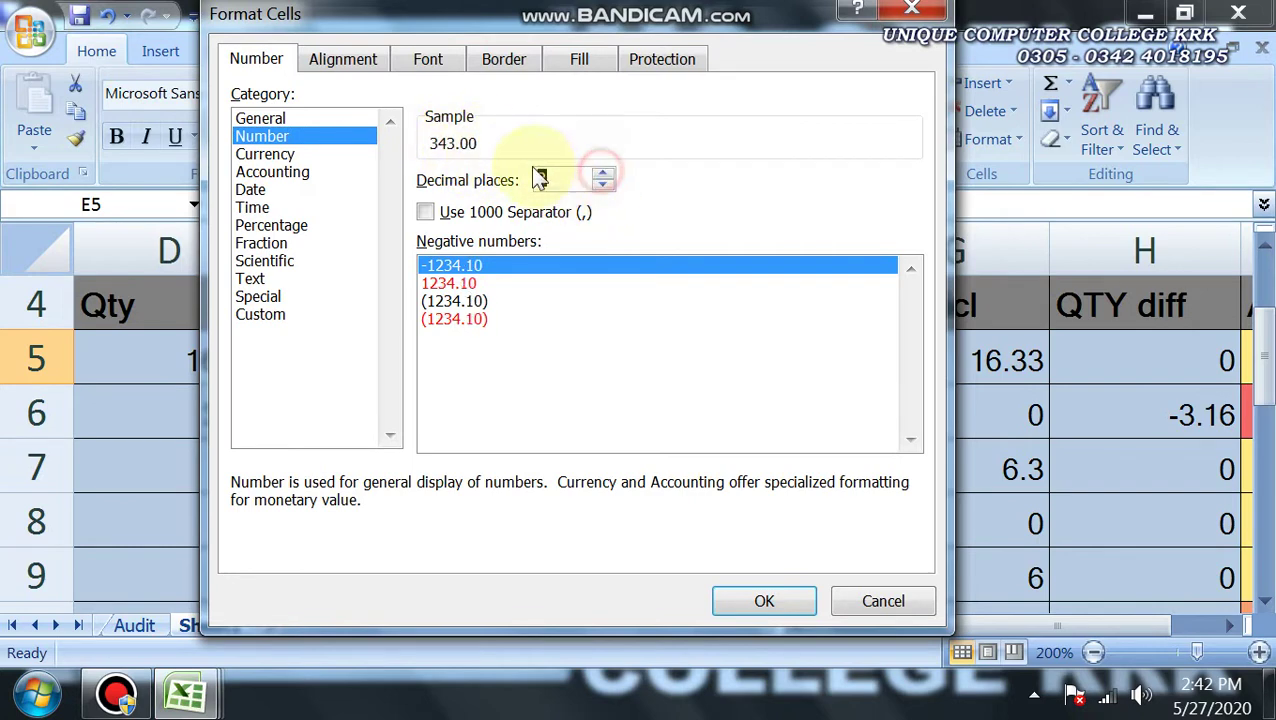
{"action": "left_click", "coordinate": [426, 214]}
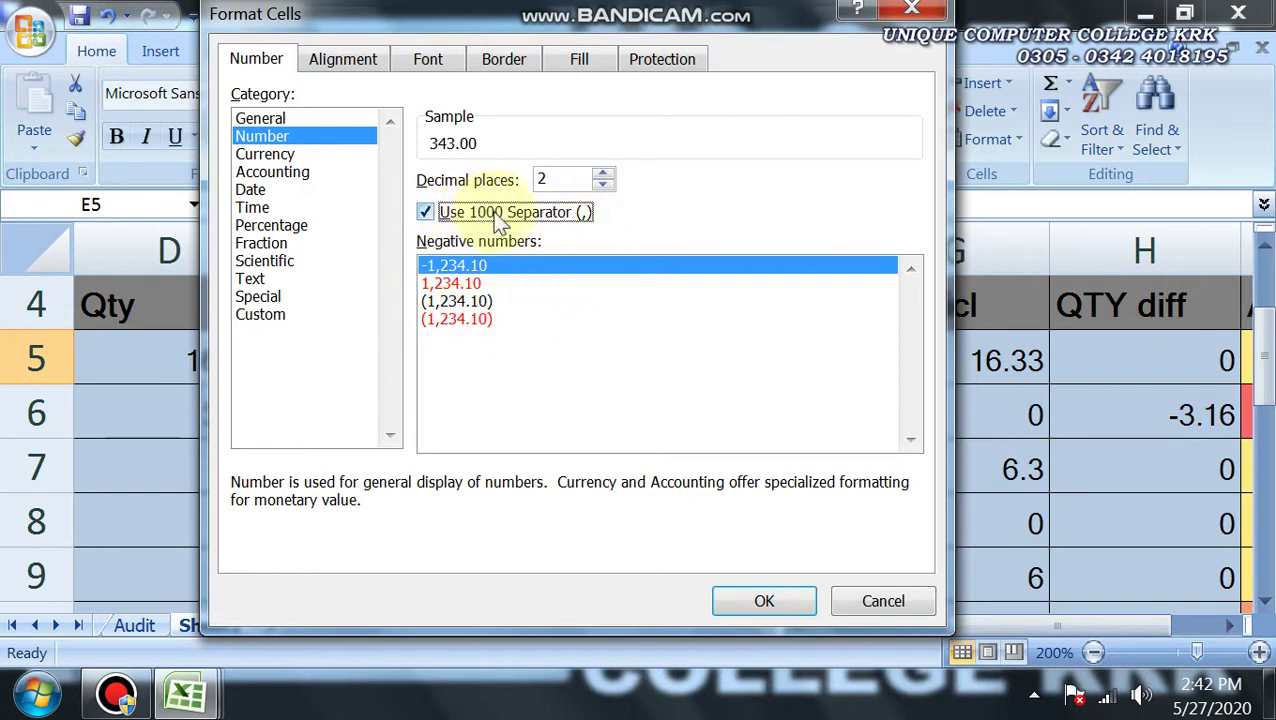
{"action": "left_click", "coordinate": [750, 602]}
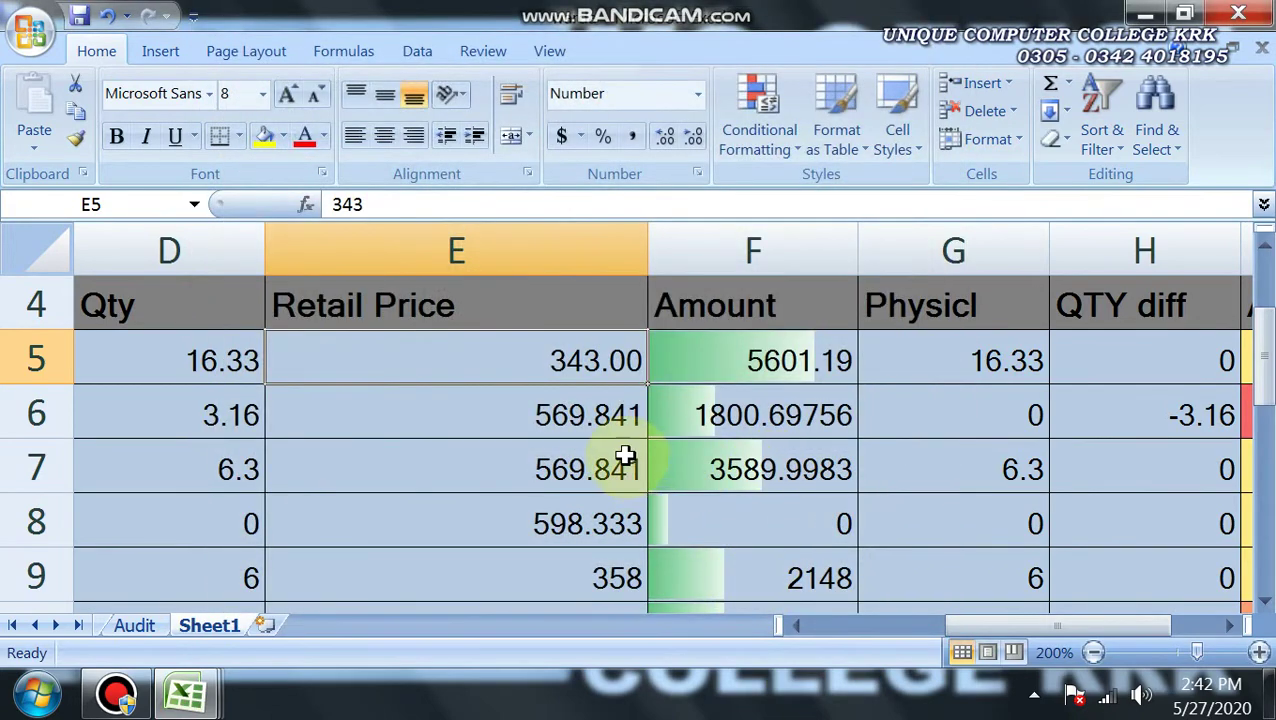
- Return the retail price in E5 to the General number format
{"action": "left_click", "coordinate": [576, 368]}
{"action": "left_click", "coordinate": [578, 428]}
{"action": "left_click", "coordinate": [564, 362]}
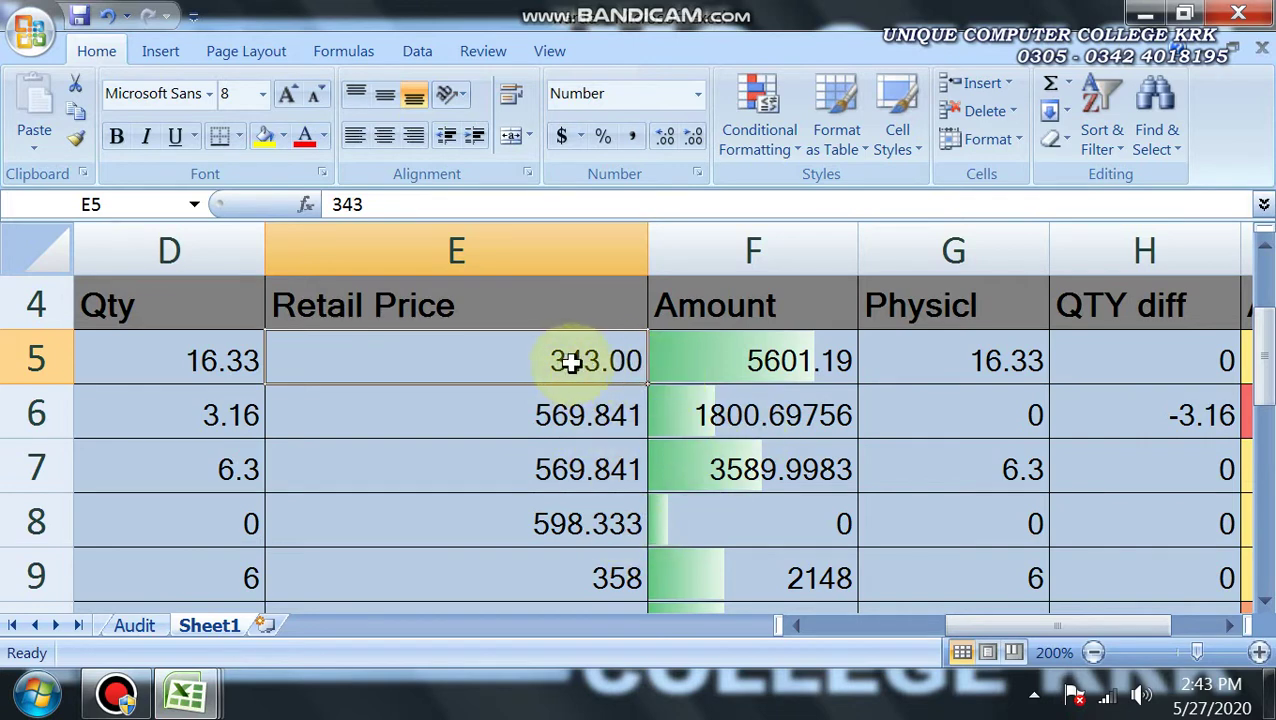
{"action": "key", "text": "ctrl+shift+grave"}
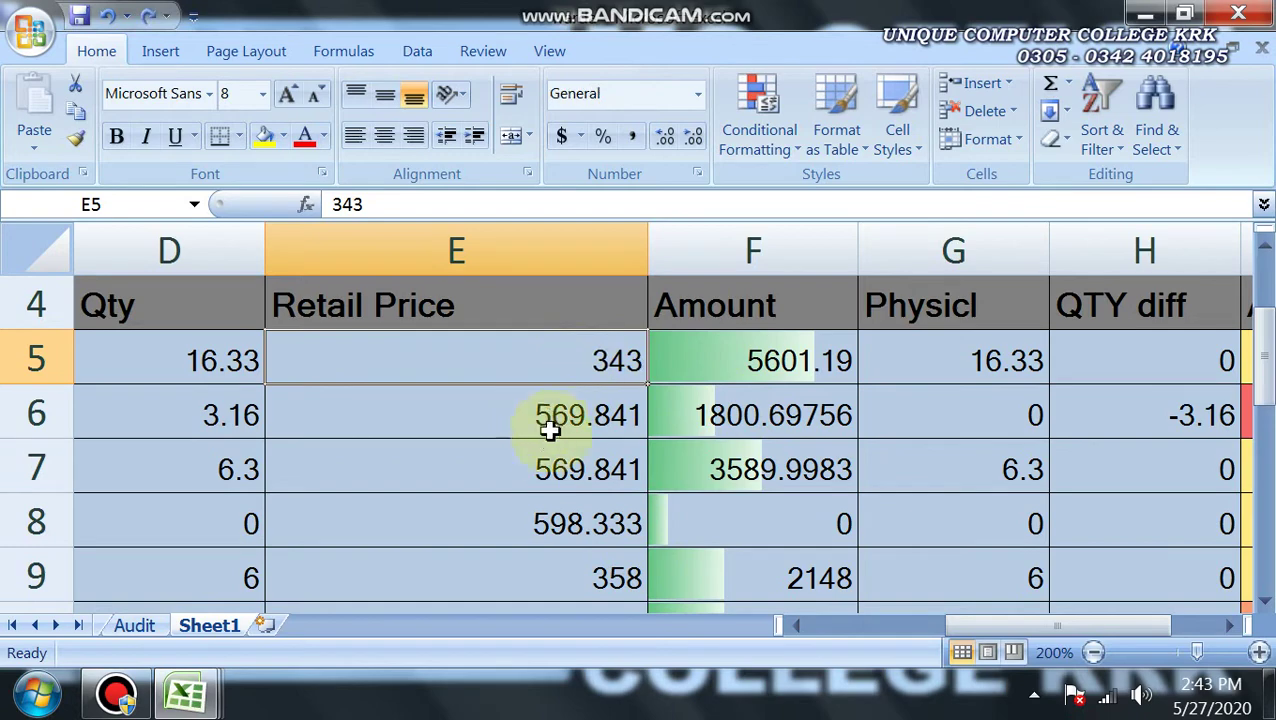
- Clear the values in the Amount, Physicl and QTY diff columns from row 6 down
{"action": "mouse_move", "coordinate": [563, 355]}
{"action": "left_mouse_down"}
{"action": "mouse_move", "coordinate": [572, 626]}
{"action": "mouse_move", "coordinate": [568, 373]}
{"action": "left_mouse_up"}
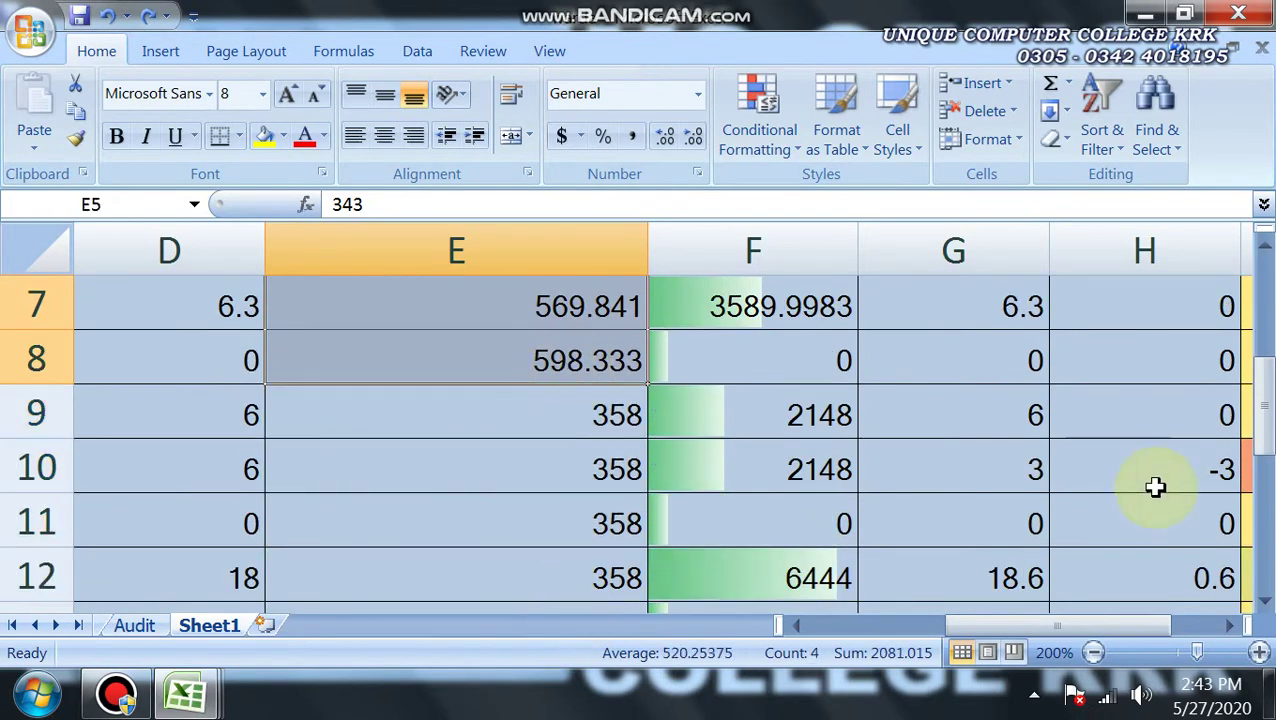
{"action": "left_click", "coordinate": [1259, 652]}
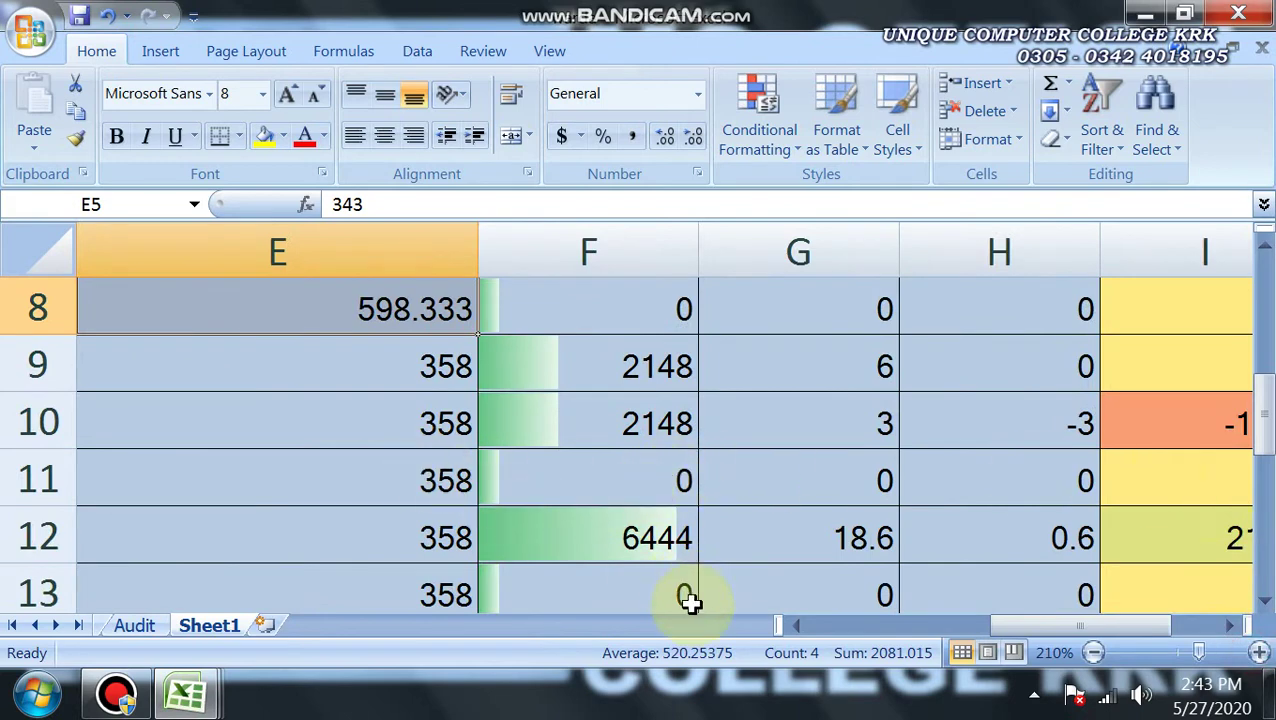
{"action": "left_click", "coordinate": [578, 381]}
{"action": "left_click_drag", "start_coordinate": [535, 305], "coordinate": [1121, 428]}
{"action": "scroll", "coordinate": [1121, 428], "scroll_direction": "up", "scroll_amount": 2}
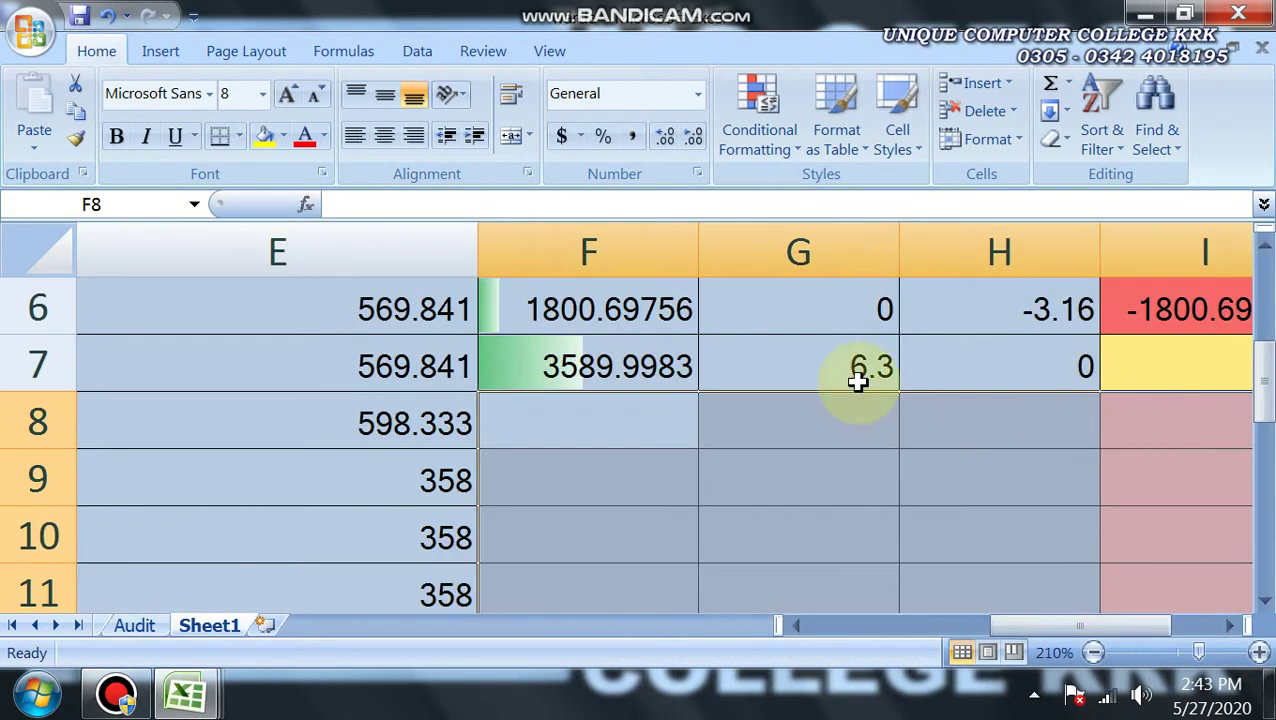
{"action": "left_click_drag", "start_coordinate": [570, 308], "coordinate": [1032, 475]}
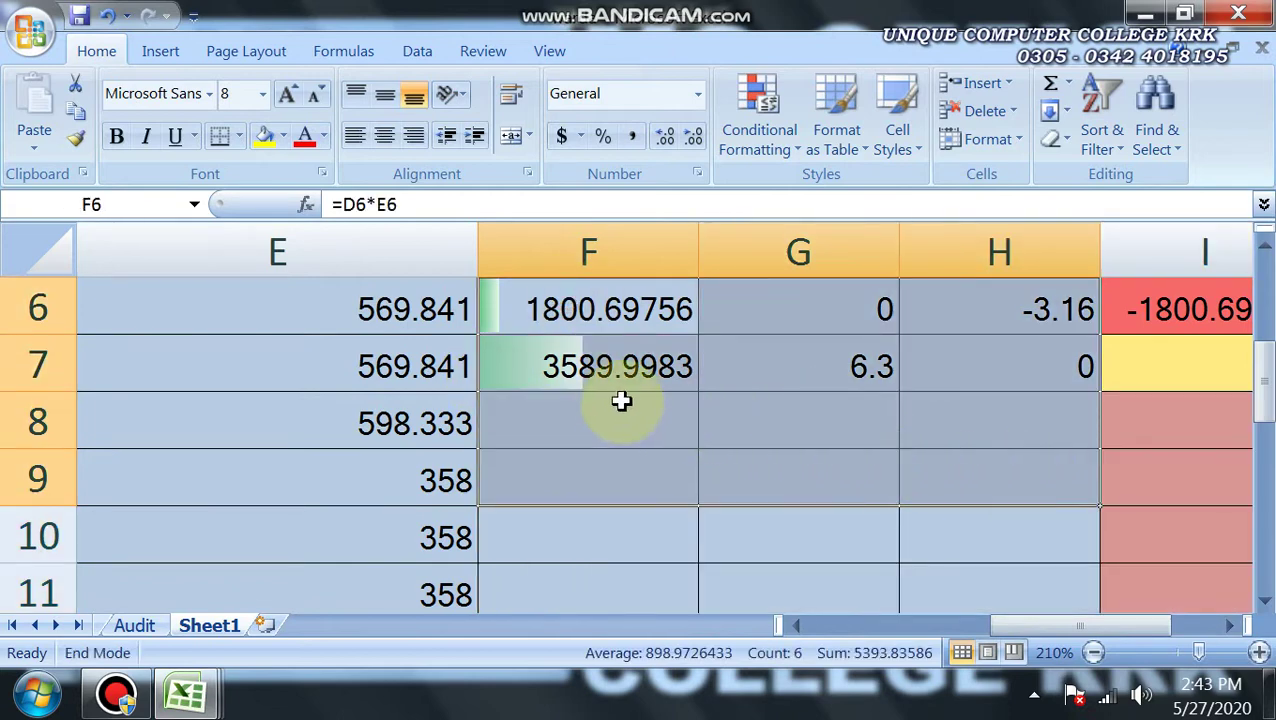
{"action": "key", "text": "Delete"}
{"action": "left_click", "coordinate": [604, 517]}
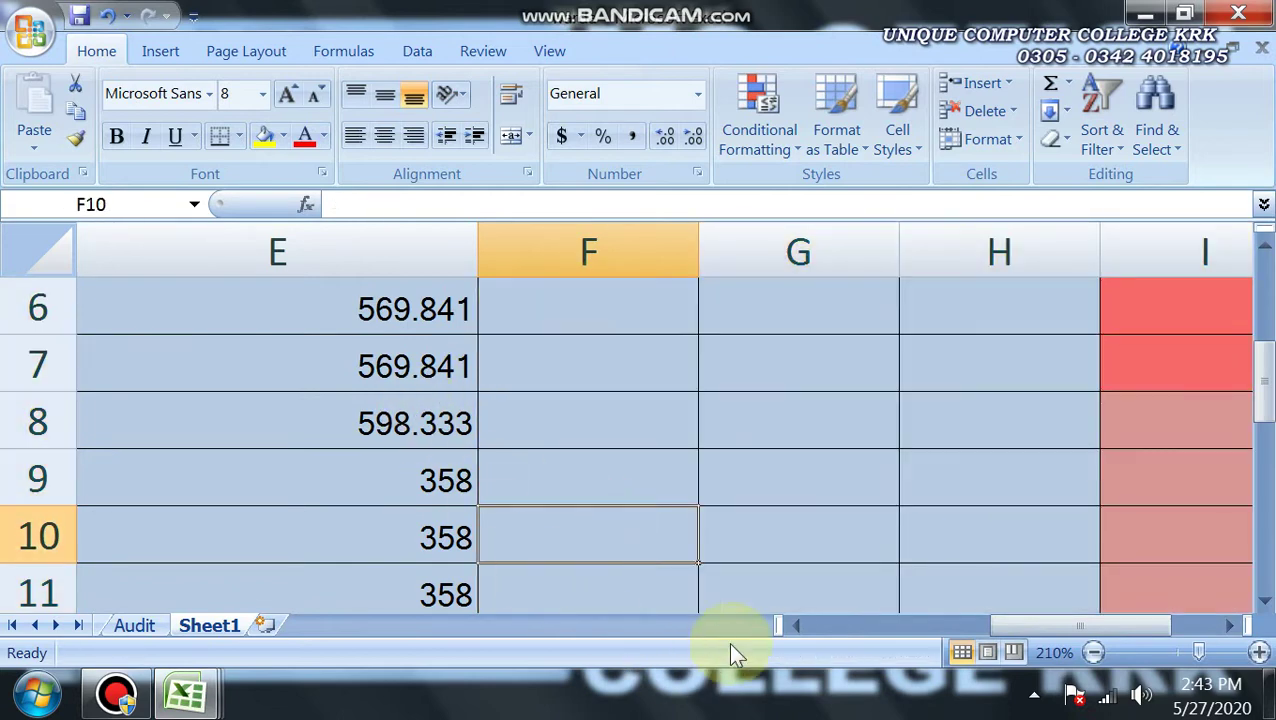
- Clear the Qty values in D6:D11
{"action": "left_click", "coordinate": [798, 624]}
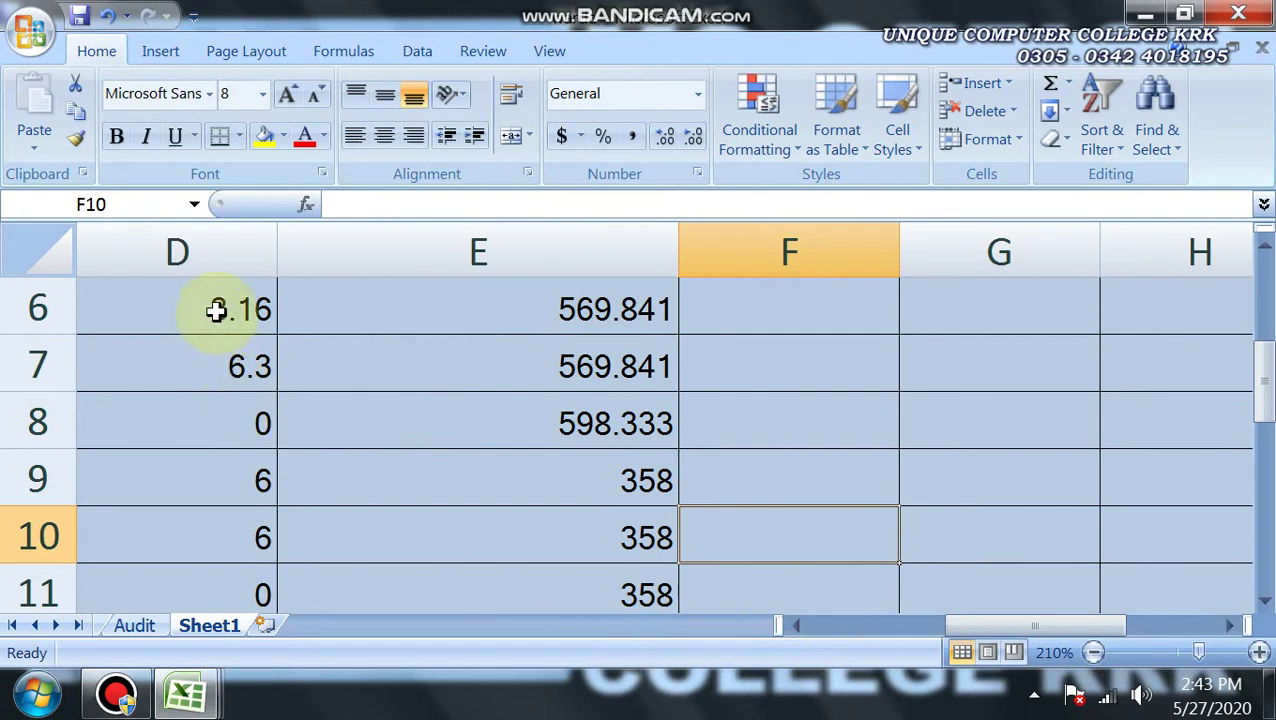
{"action": "left_click_drag", "start_coordinate": [228, 302], "coordinate": [231, 580]}
{"action": "key", "text": "Delete"}
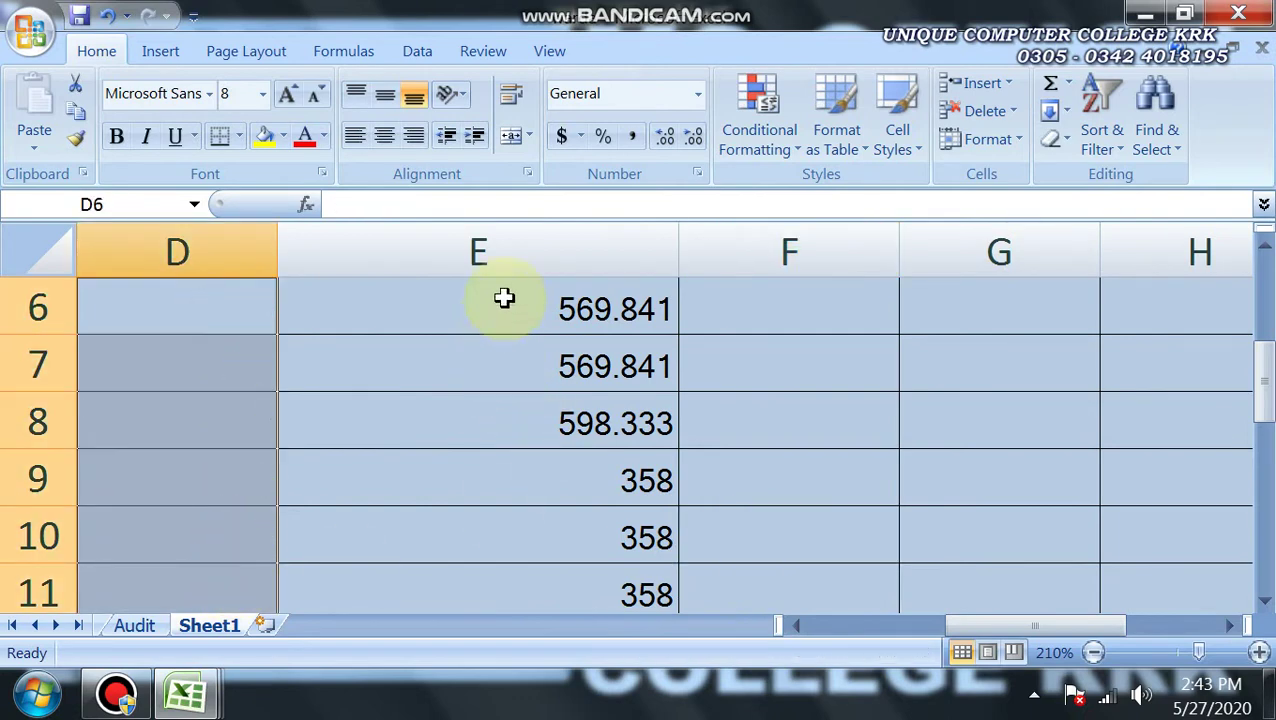
- Try the Number category with fewer decimal places on the retail prices in E6:E11, but apply General instead
{"action": "left_click_drag", "start_coordinate": [503, 302], "coordinate": [545, 570]}
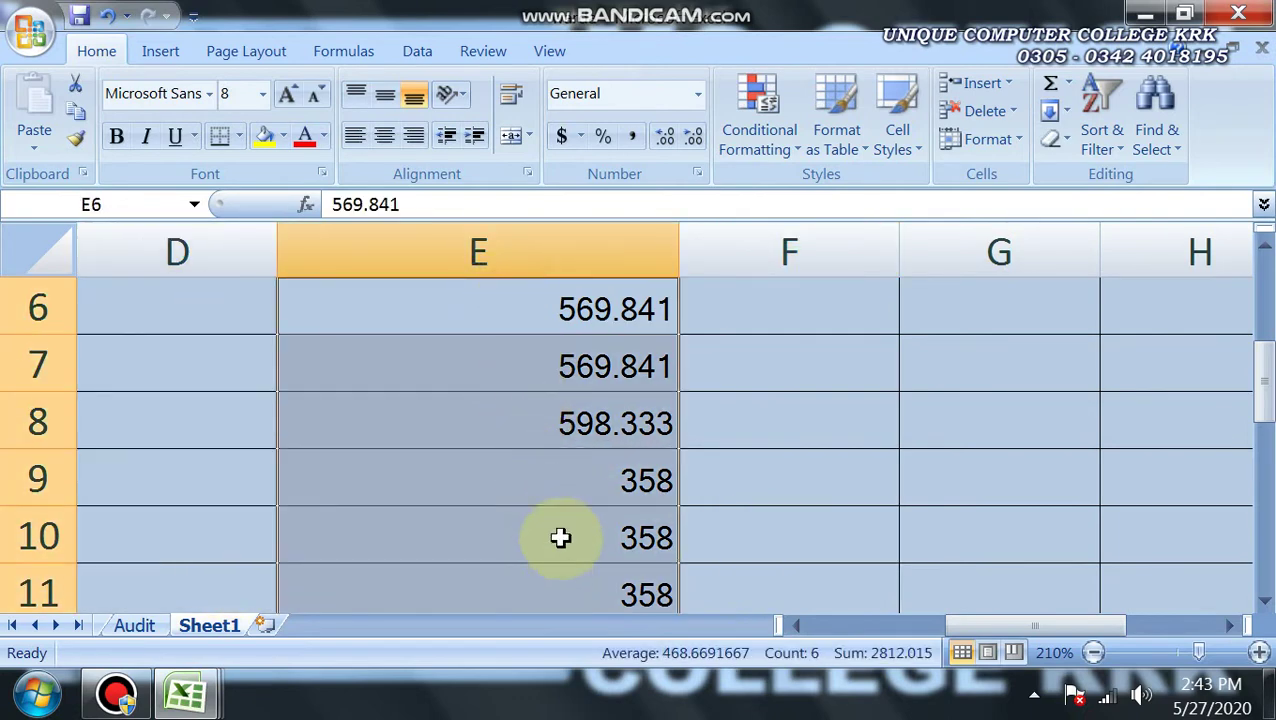
{"action": "left_click", "coordinate": [697, 174]}
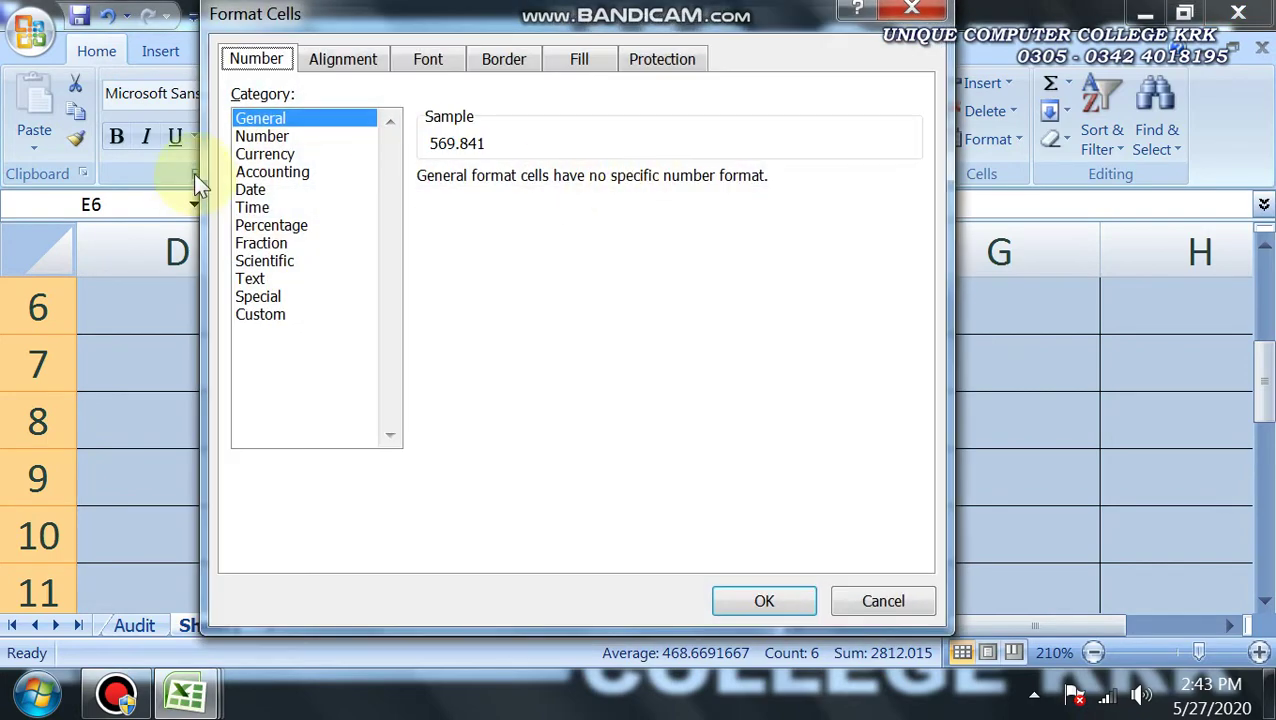
{"action": "left_click", "coordinate": [262, 136]}
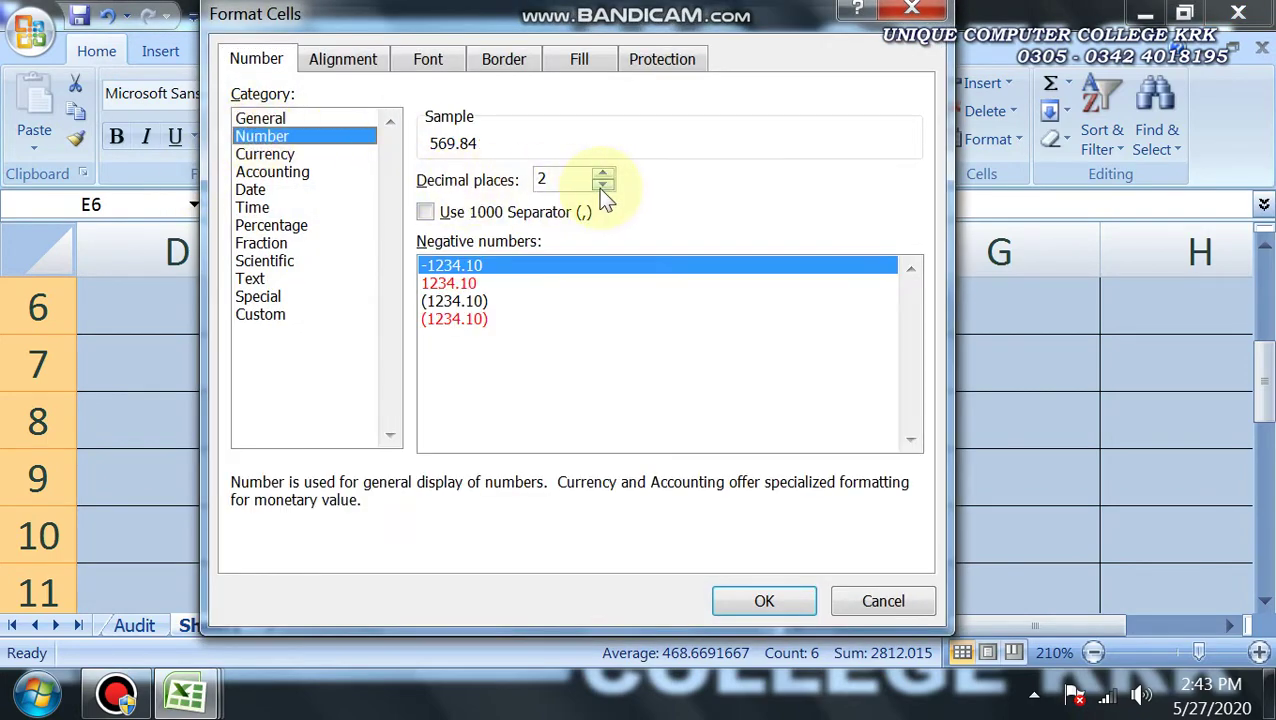
{"action": "left_click", "coordinate": [603, 186]}
{"action": "left_click", "coordinate": [260, 118]}
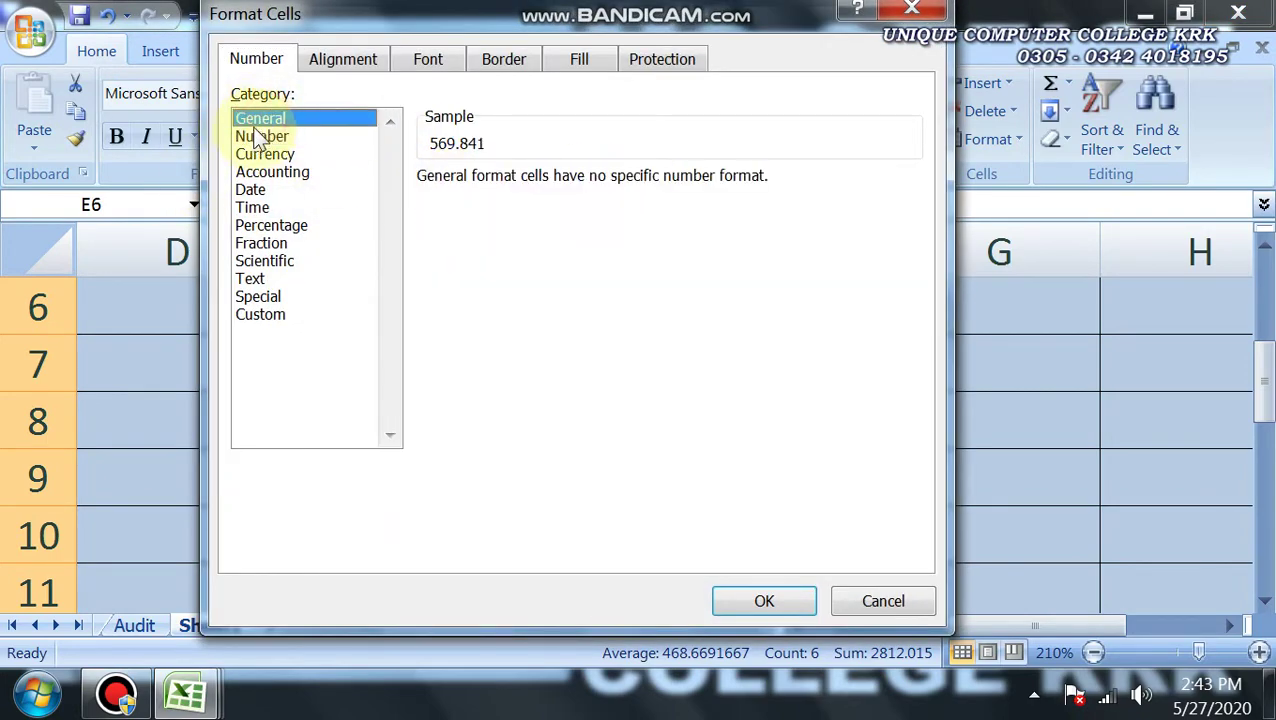
{"action": "left_click", "coordinate": [757, 602]}
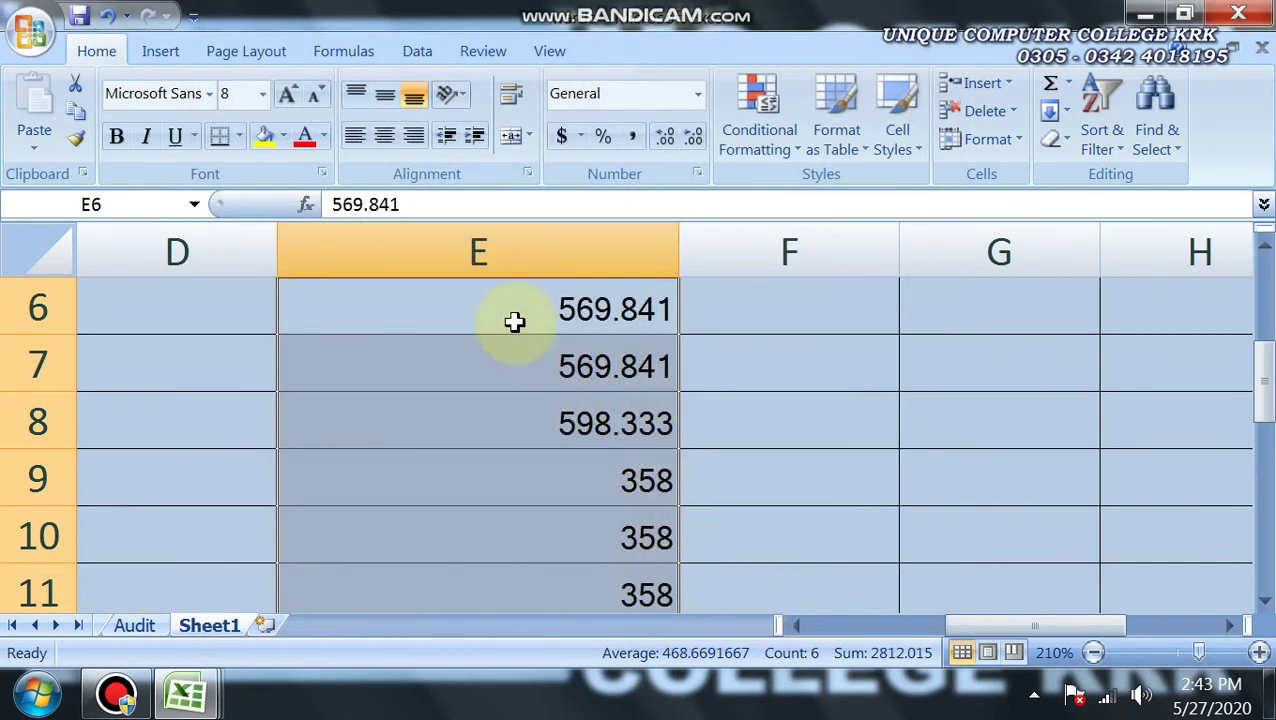
- Adjust the decimal places of the retail prices in E6:E11 so they display as whole numbers
{"action": "left_click", "coordinate": [665, 135]}
{"action": "left_click", "coordinate": [695, 136]}
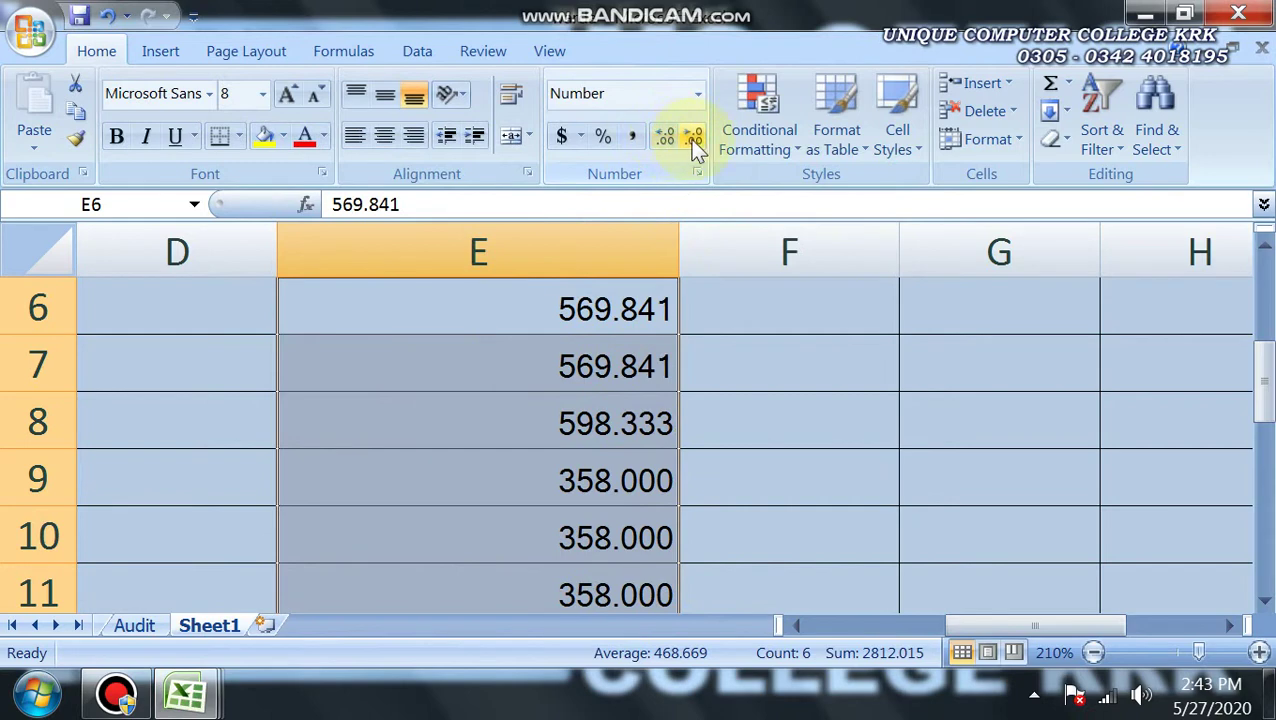
{"action": "left_click", "coordinate": [694, 138]}
{"action": "left_click", "coordinate": [694, 138]}
{"action": "left_click", "coordinate": [694, 138]}
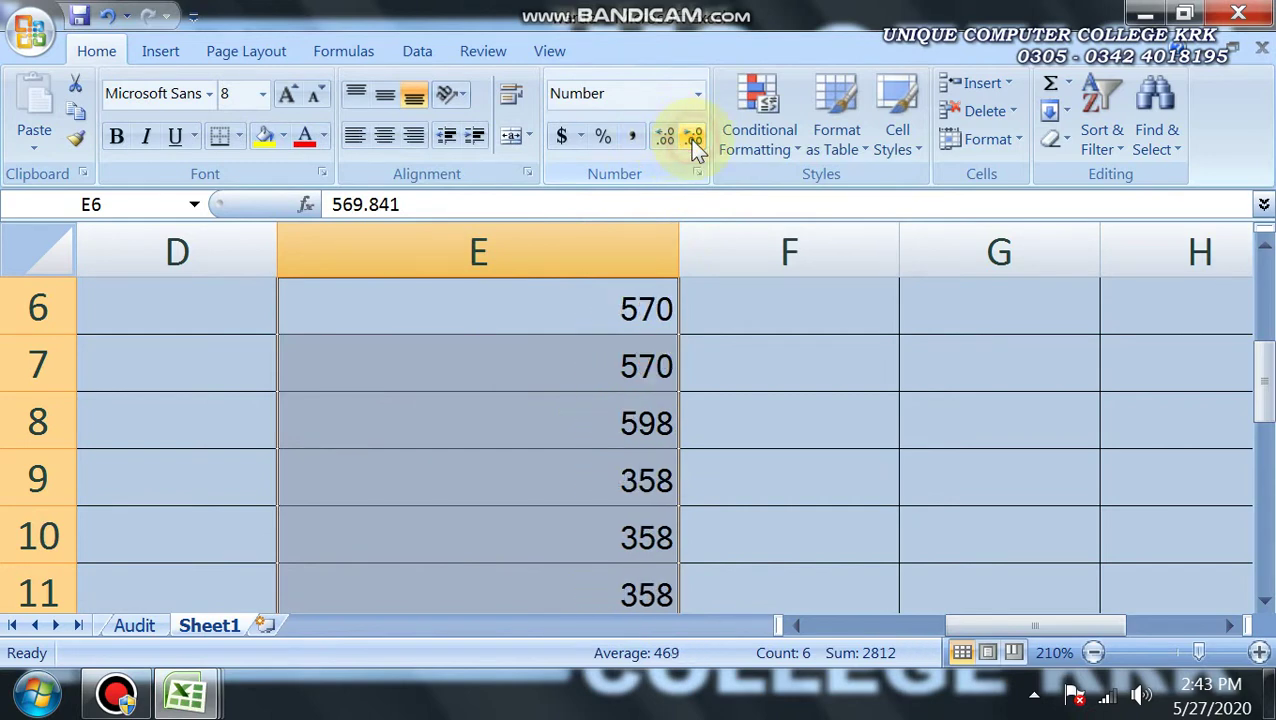
{"action": "left_click", "coordinate": [666, 141]}
{"action": "left_click", "coordinate": [694, 138]}
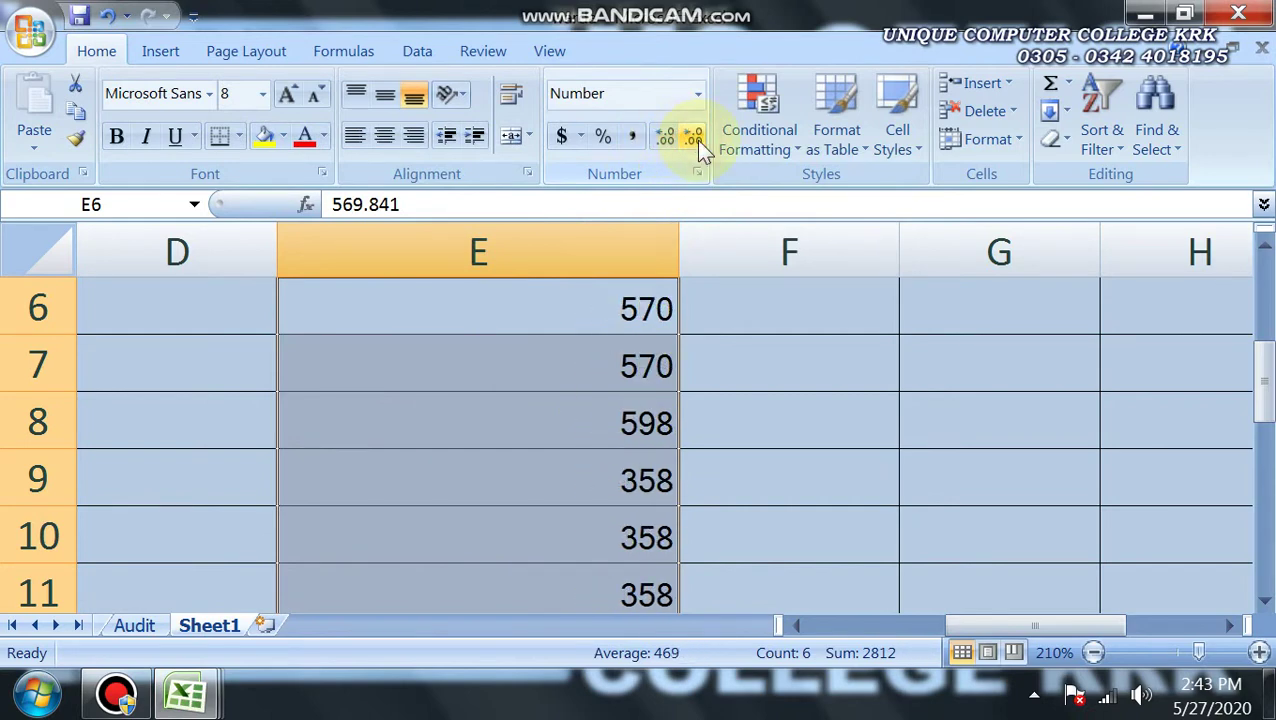
{"action": "left_click", "coordinate": [507, 518]}
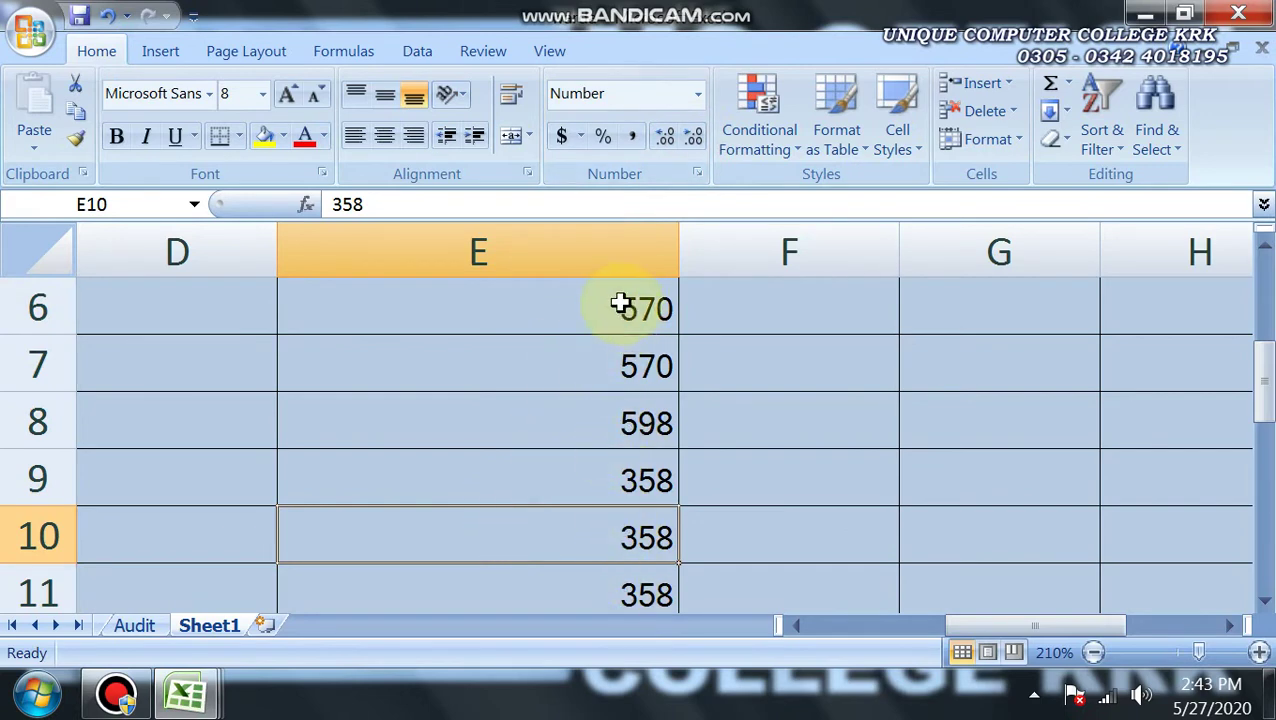
- Clear the retail prices in E6:E11
{"action": "left_click_drag", "start_coordinate": [621, 304], "coordinate": [611, 595]}
{"action": "key", "text": "Delete"}
- Enter 45, 50 and 65 in cells E6, E7 and E8
{"action": "left_click", "coordinate": [515, 293]}
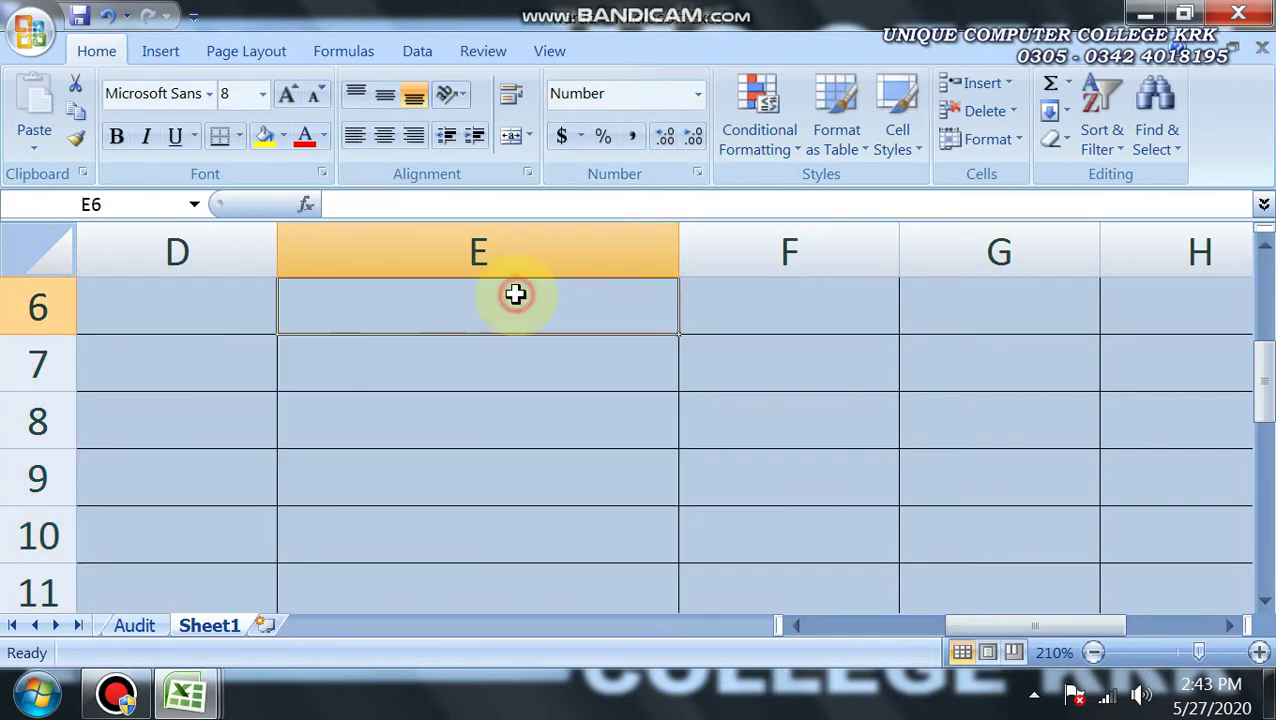
{"action": "type", "text": "45"}
{"action": "left_click", "coordinate": [526, 374]}
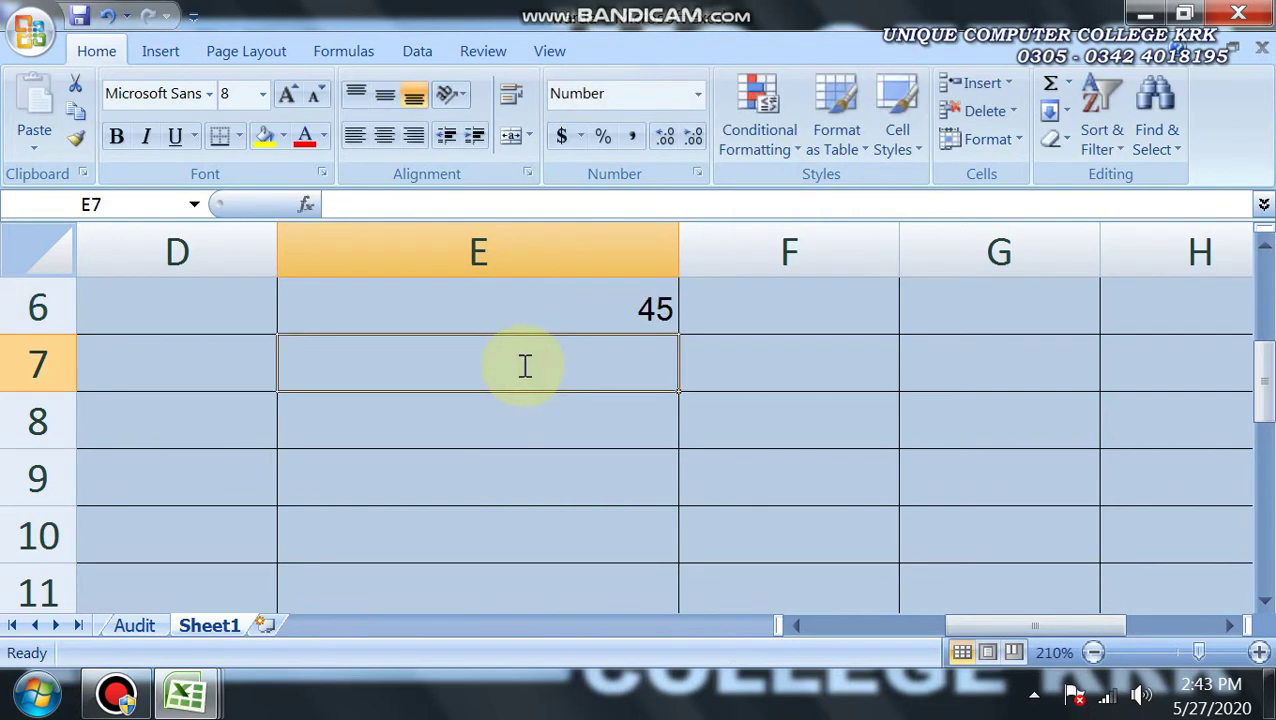
{"action": "type", "text": "50"}
{"action": "left_click", "coordinate": [556, 428]}
{"action": "type", "text": "65"}
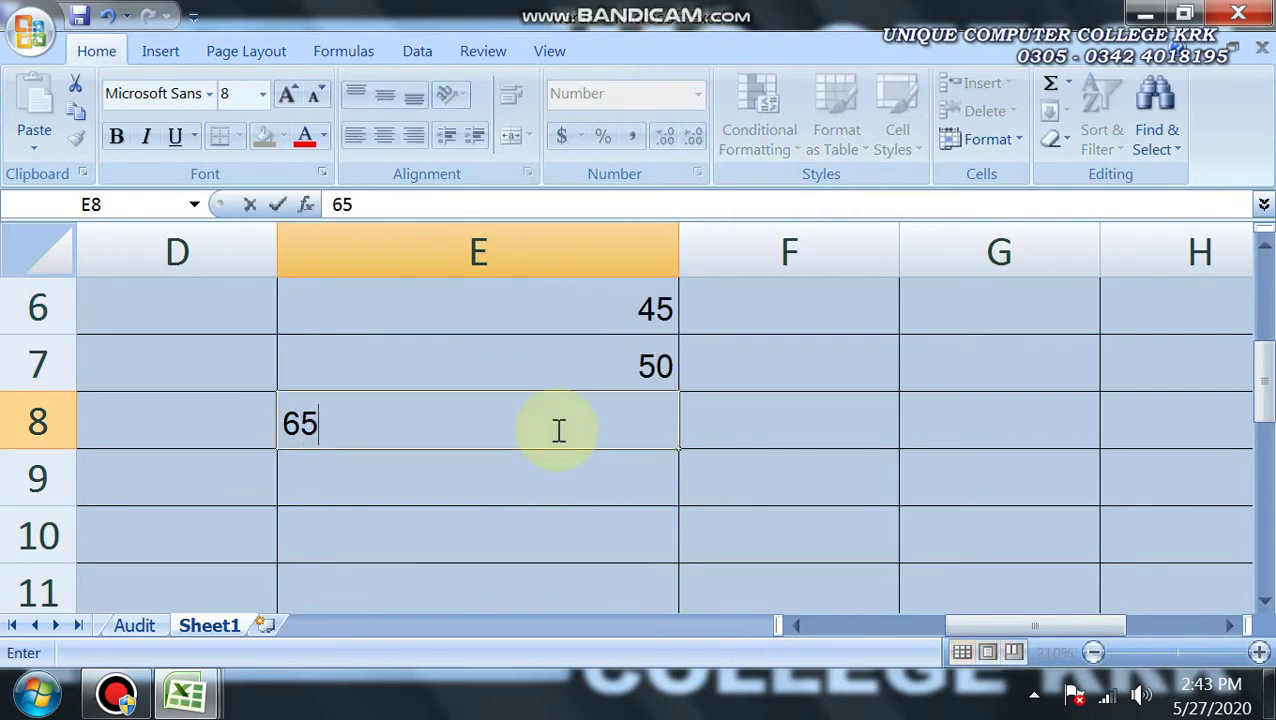
{"action": "left_click", "coordinate": [612, 475]}
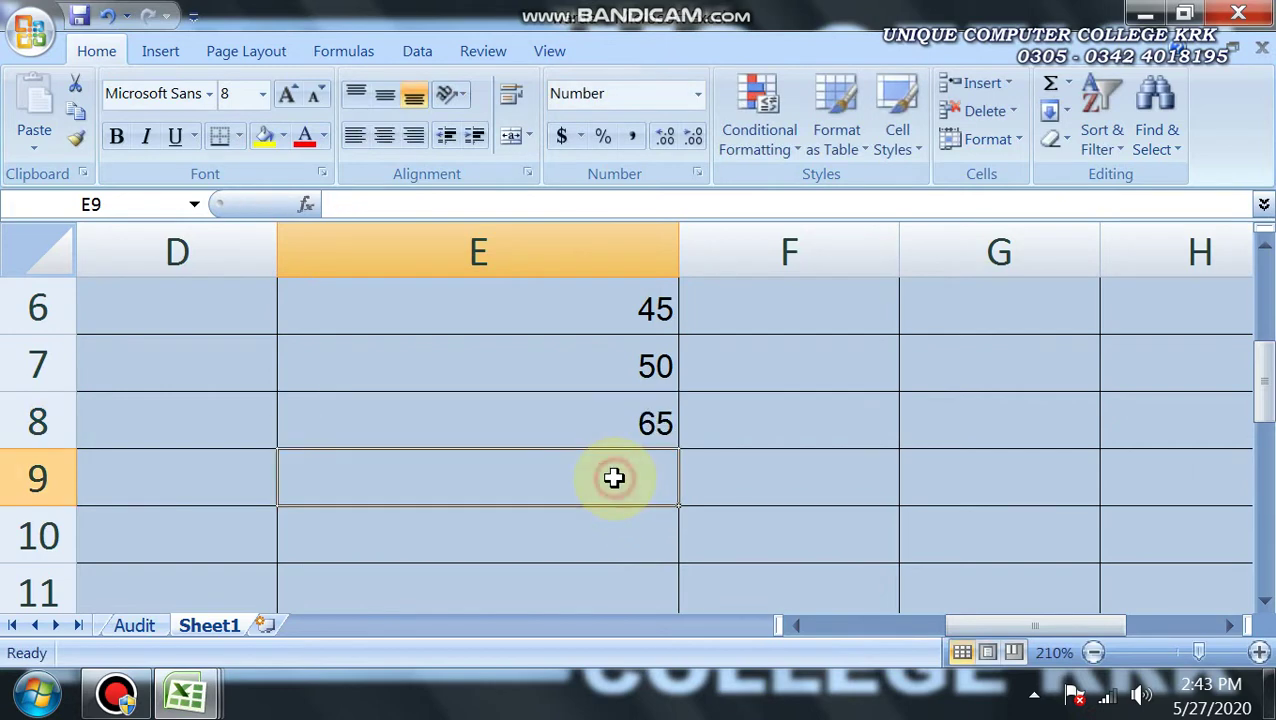
- Make the values in E6:E8 bold and format them as Number with 2 decimal places
{"action": "left_click_drag", "start_coordinate": [598, 307], "coordinate": [606, 408]}
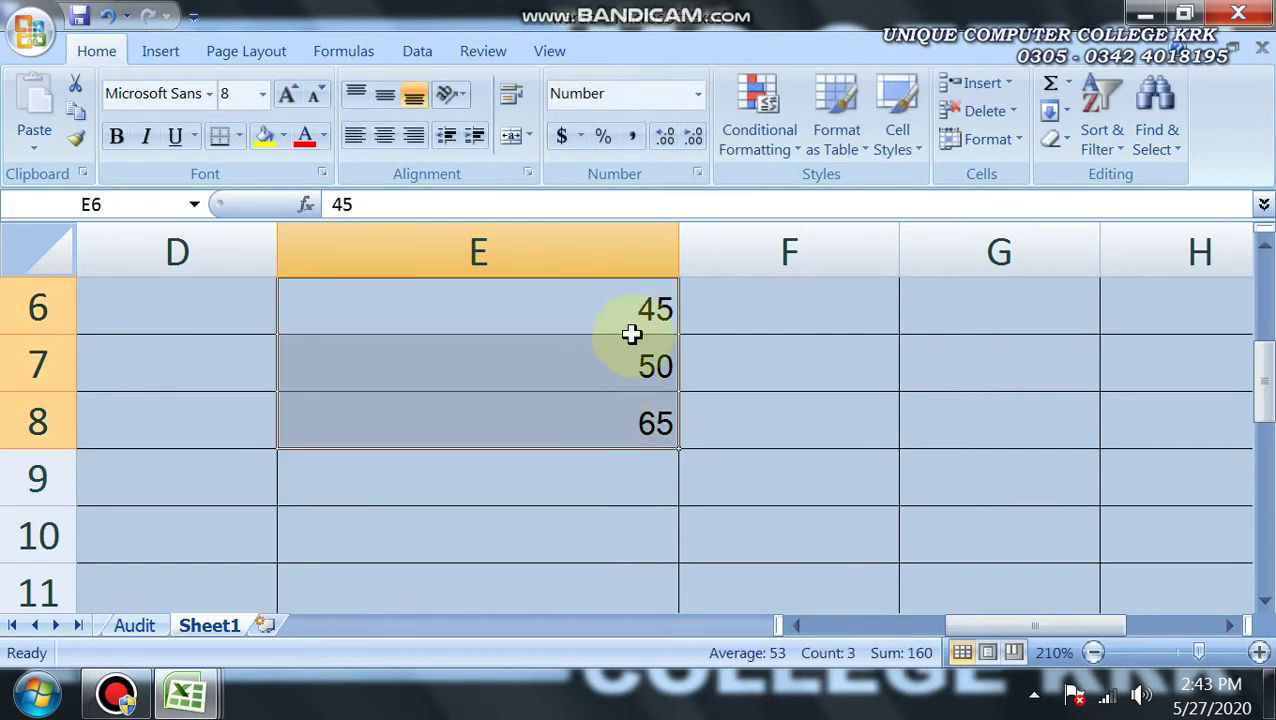
{"action": "left_click", "coordinate": [116, 136]}
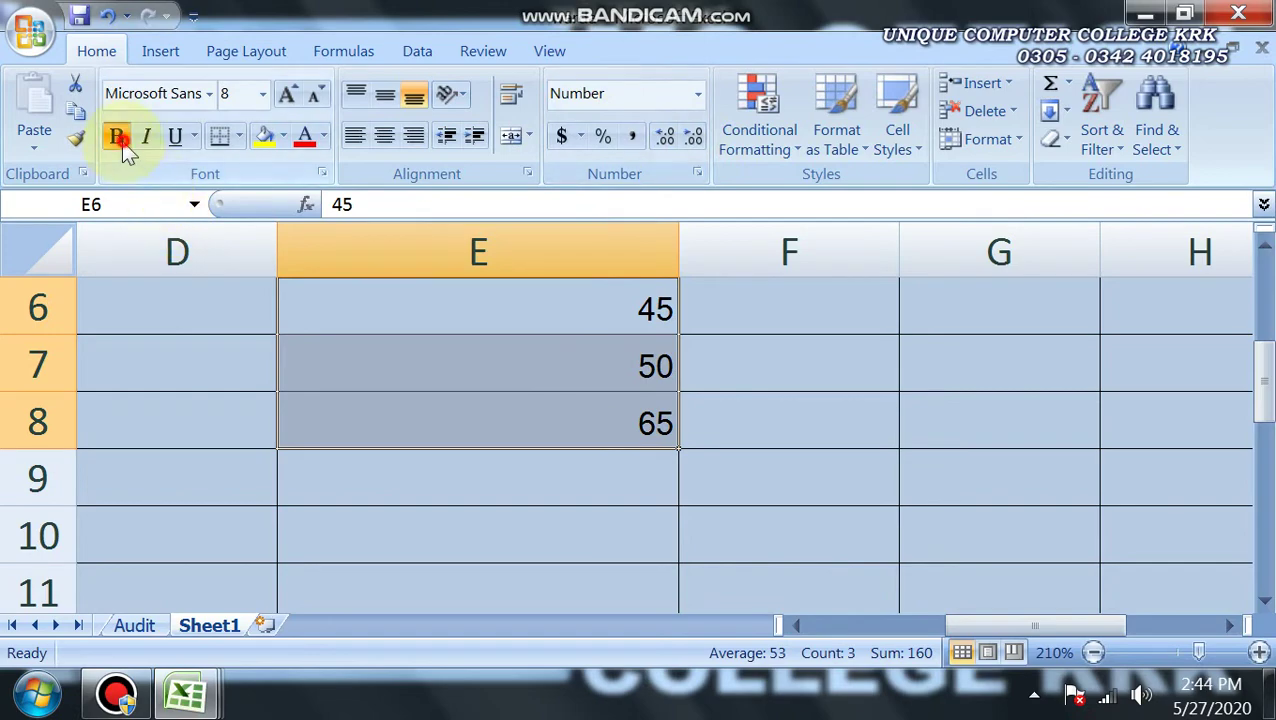
{"action": "left_click", "coordinate": [698, 177]}
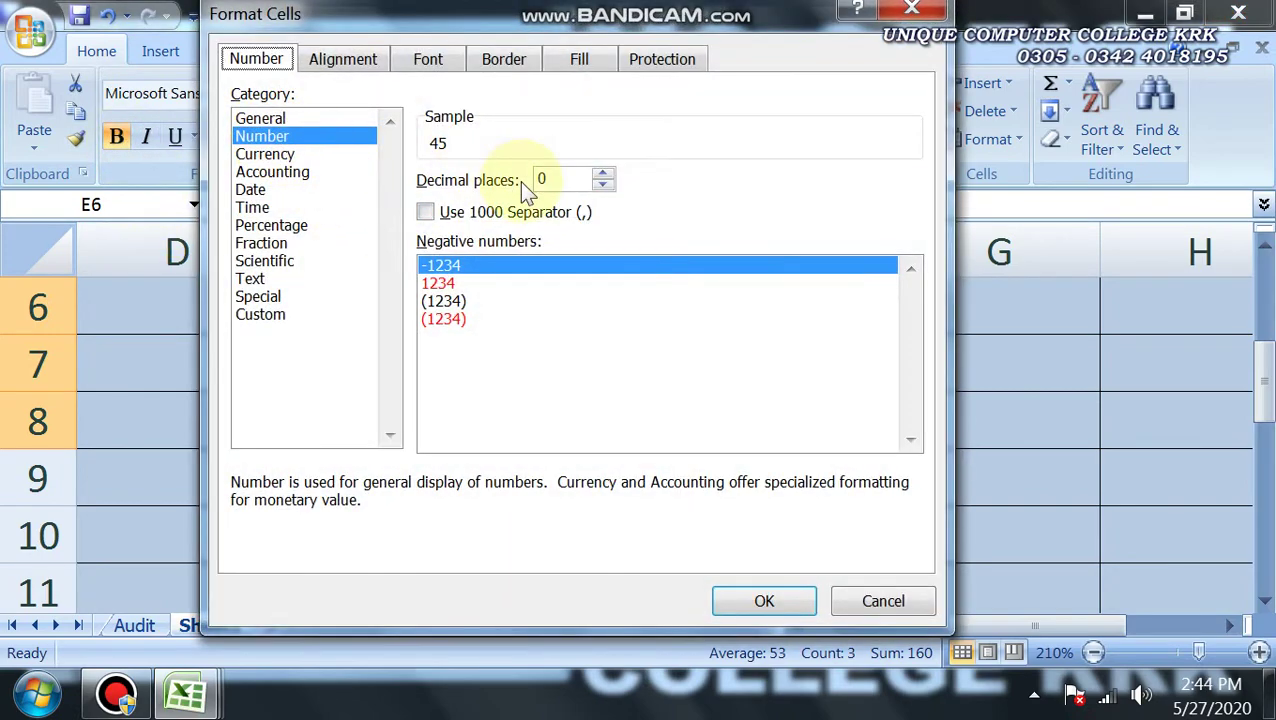
{"action": "left_click_drag", "start_coordinate": [663, 21], "coordinate": [192, 316]}
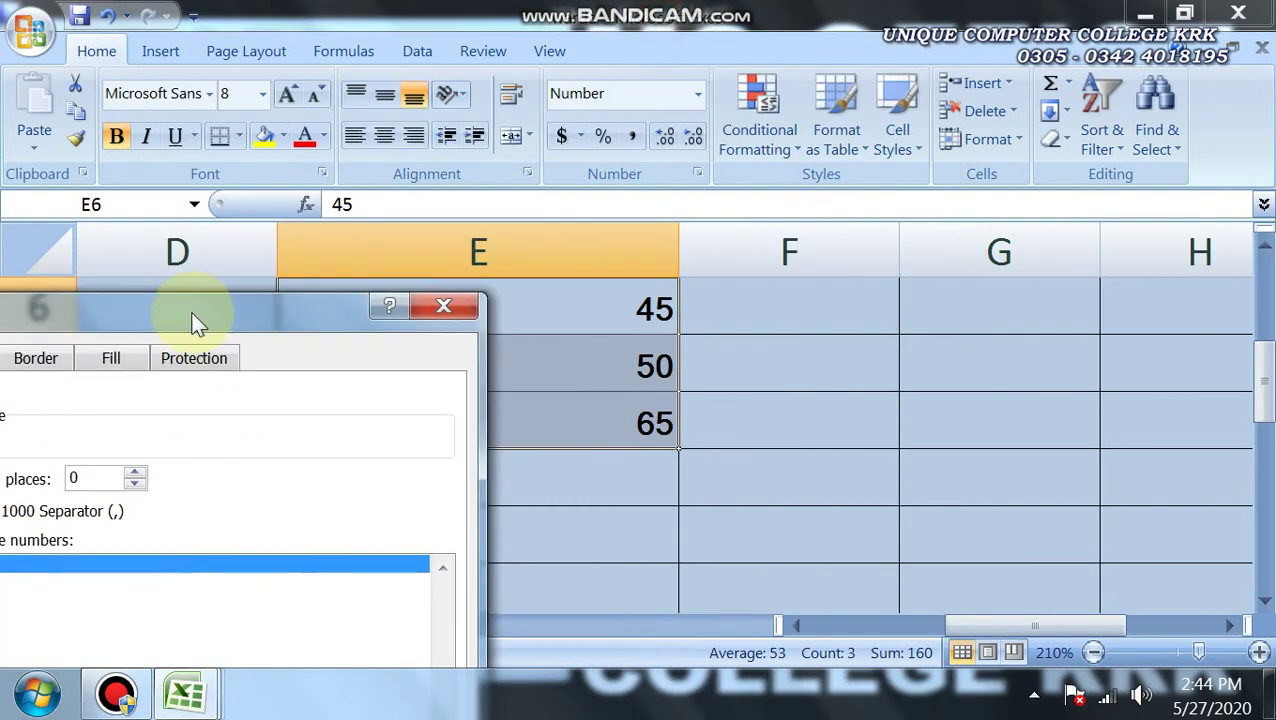
{"action": "left_click_drag", "start_coordinate": [336, 305], "coordinate": [760, 66]}
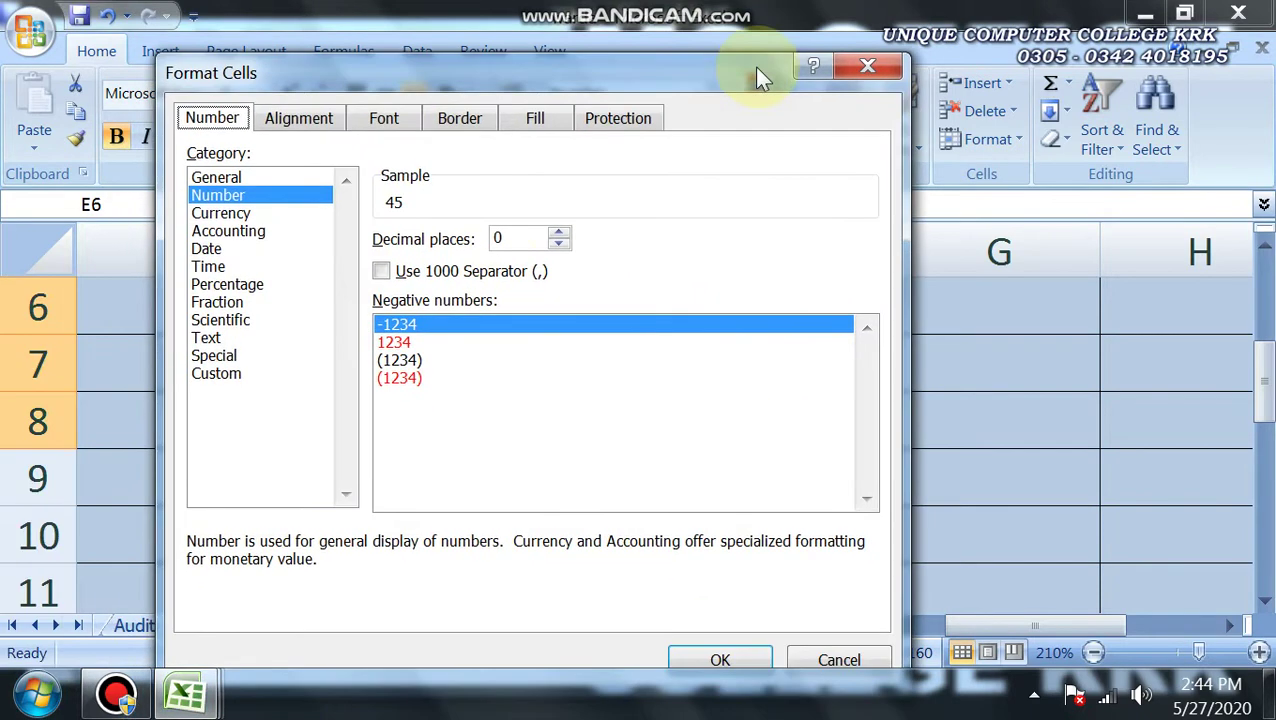
{"action": "left_click", "coordinate": [559, 232]}
{"action": "left_click", "coordinate": [559, 232]}
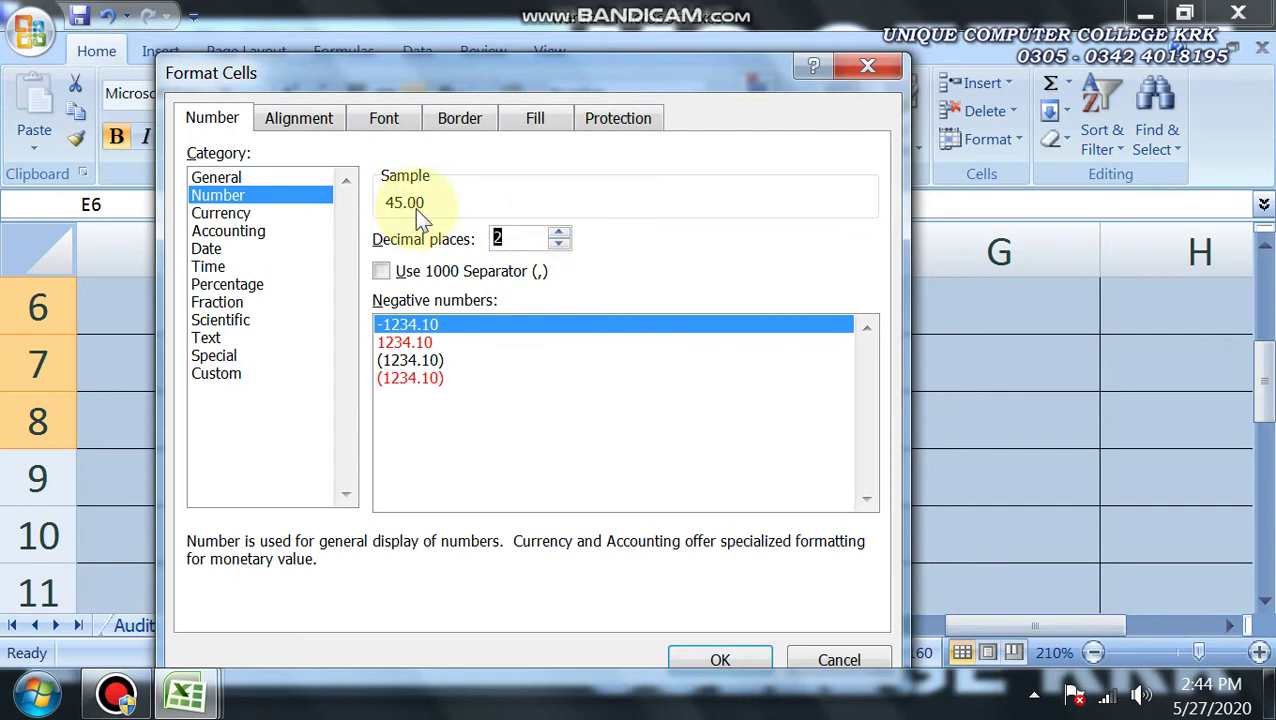
{"action": "left_click", "coordinate": [720, 656]}
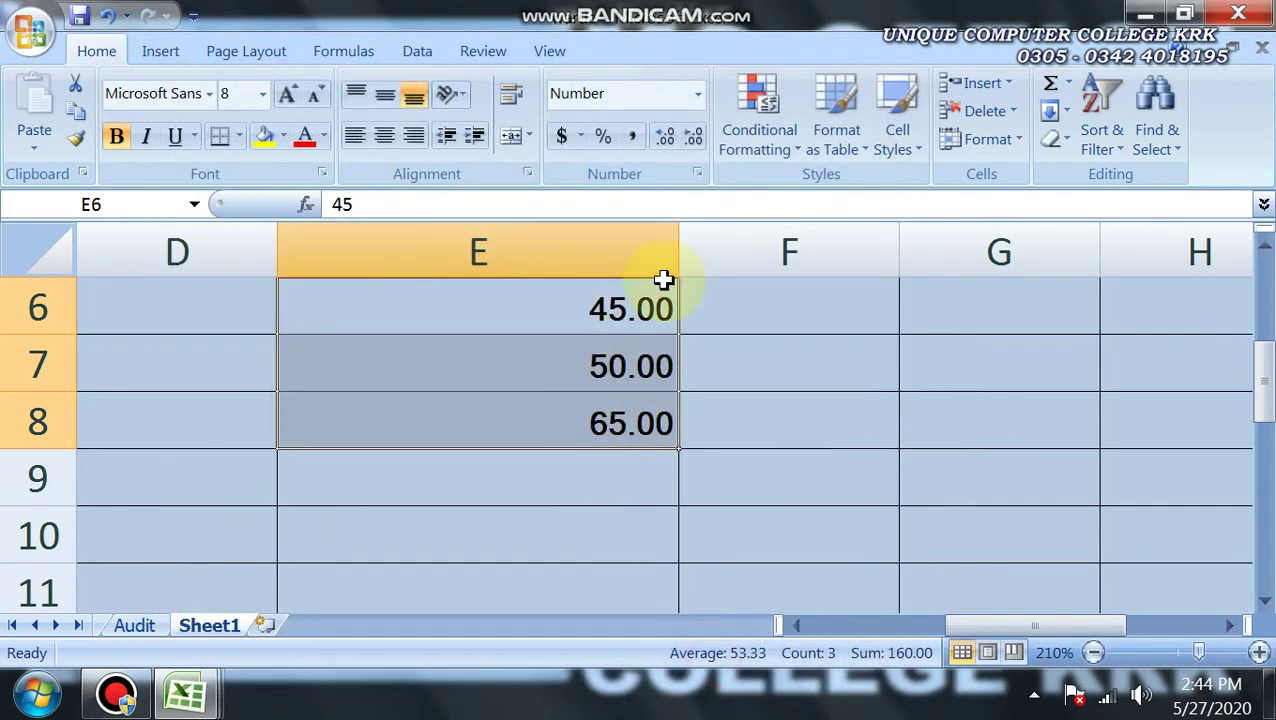
- Try decreasing and increasing the decimal places of the values in E6:E8, returning to two decimals
{"action": "left_click", "coordinate": [687, 137]}
{"action": "left_click", "coordinate": [687, 137]}
{"action": "left_click", "coordinate": [673, 136]}
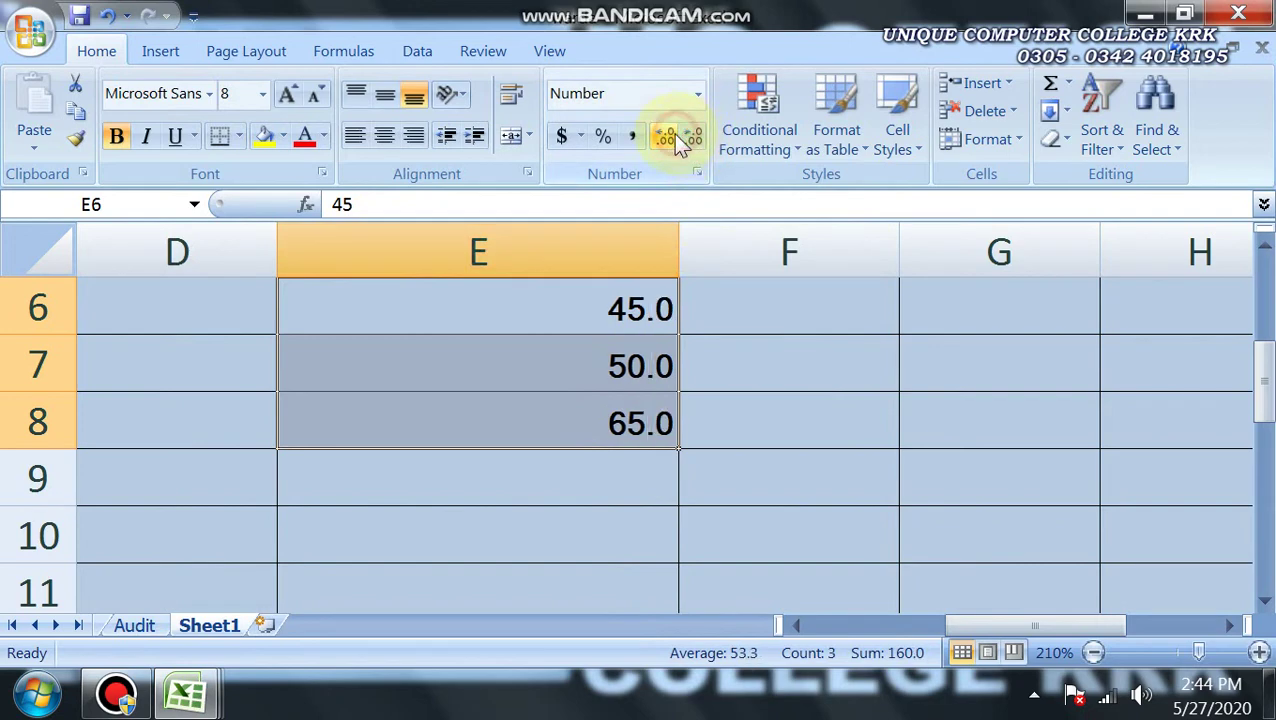
{"action": "left_click", "coordinate": [673, 136]}
{"action": "left_click", "coordinate": [673, 136]}
{"action": "left_click", "coordinate": [690, 137]}
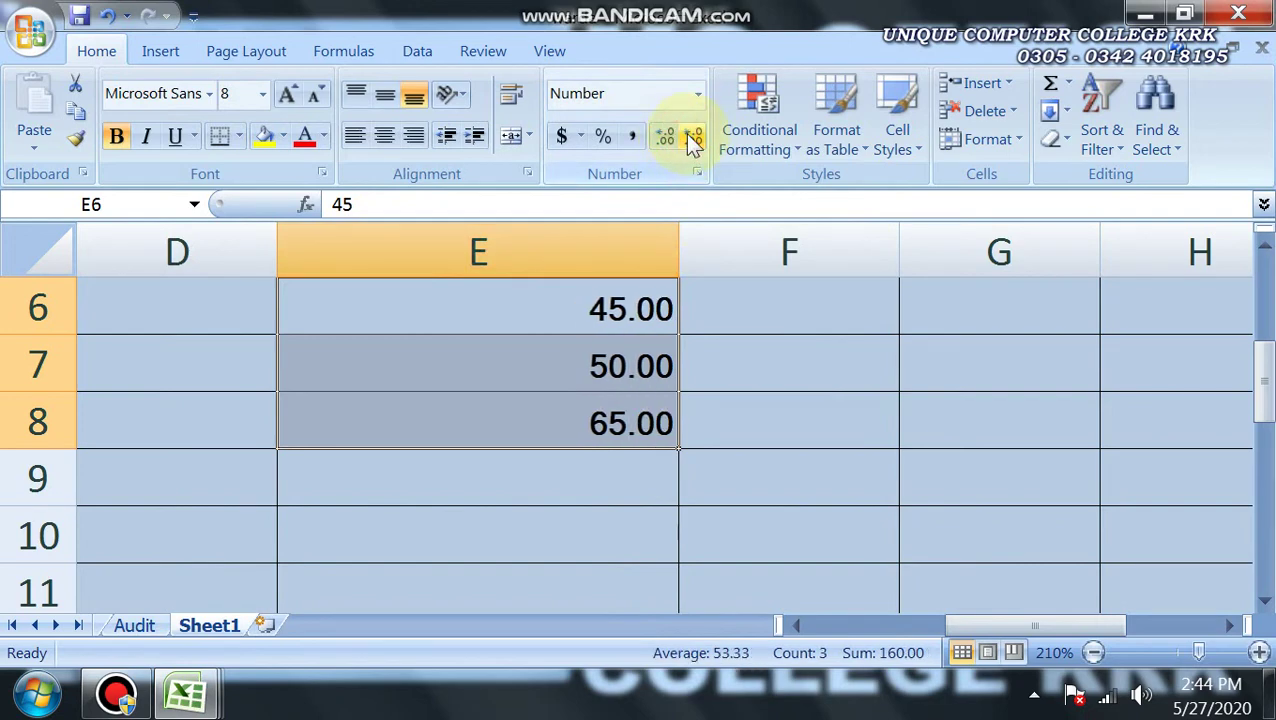
{"action": "left_click", "coordinate": [688, 137]}
{"action": "left_click", "coordinate": [664, 137]}
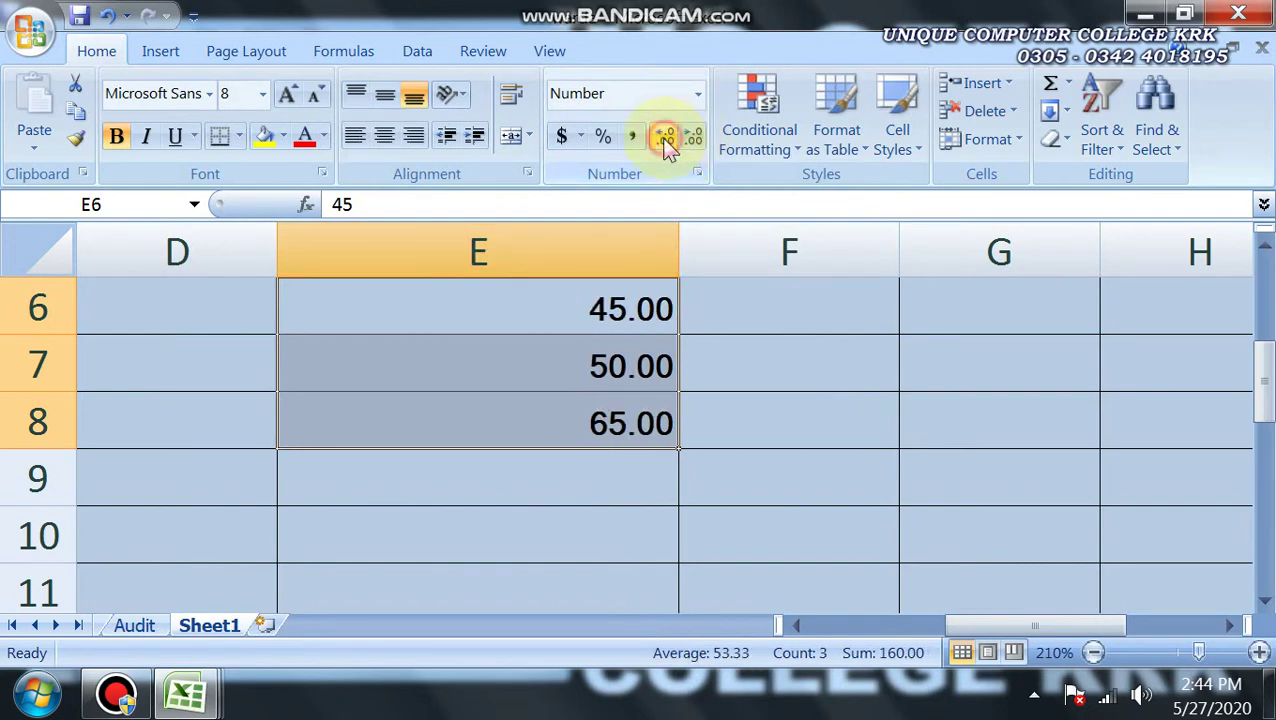
- Enable the 1000 separator in the Number format of cells E6:E8
{"action": "left_click", "coordinate": [696, 175]}
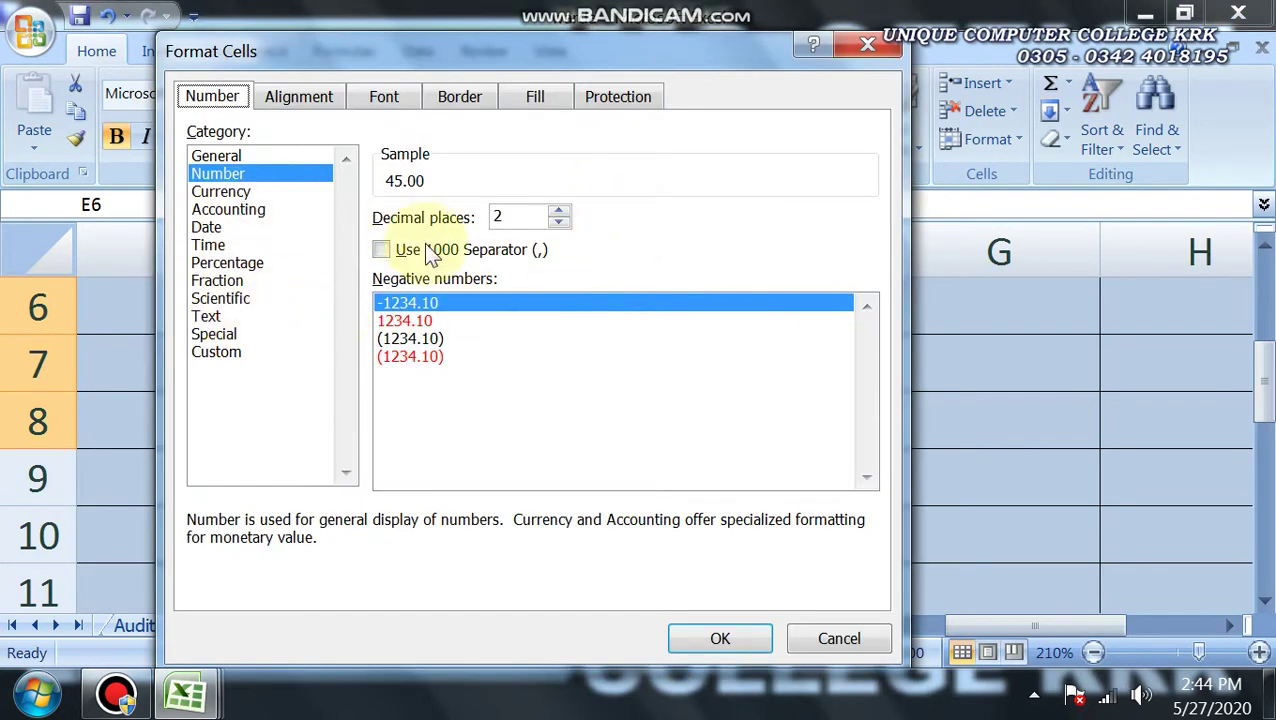
{"action": "left_click", "coordinate": [381, 250]}
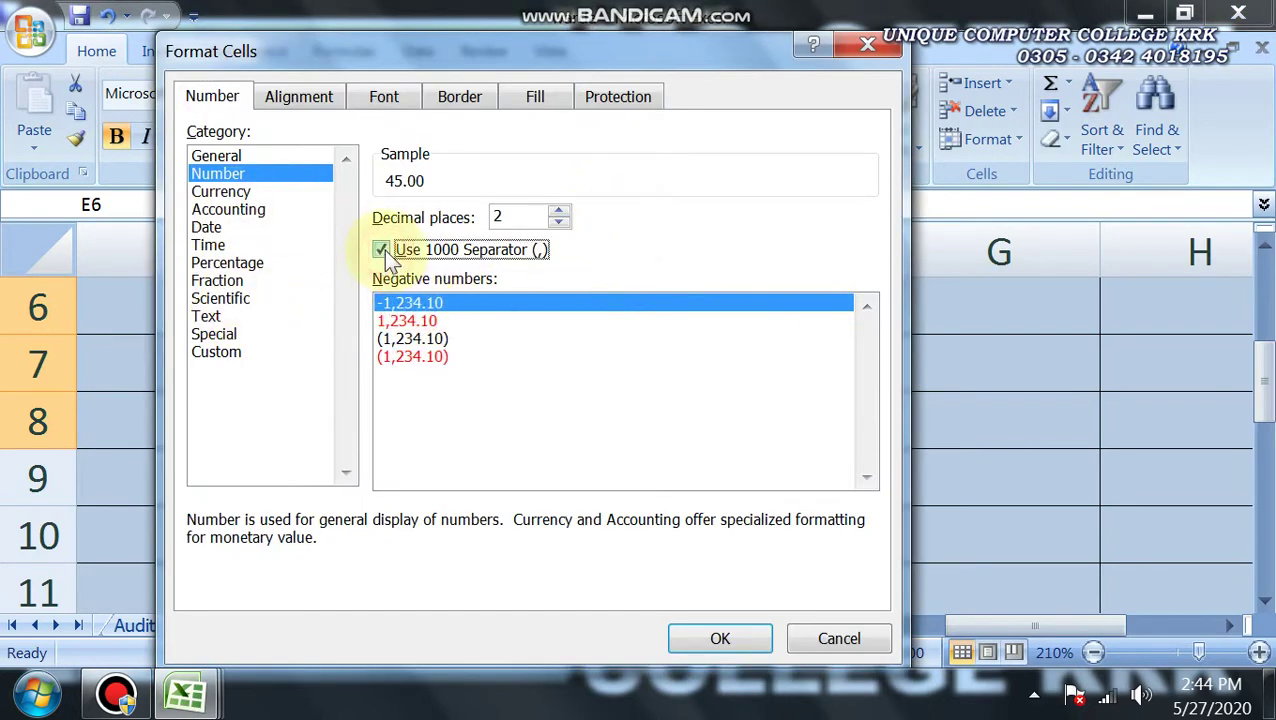
{"action": "left_click", "coordinate": [720, 640]}
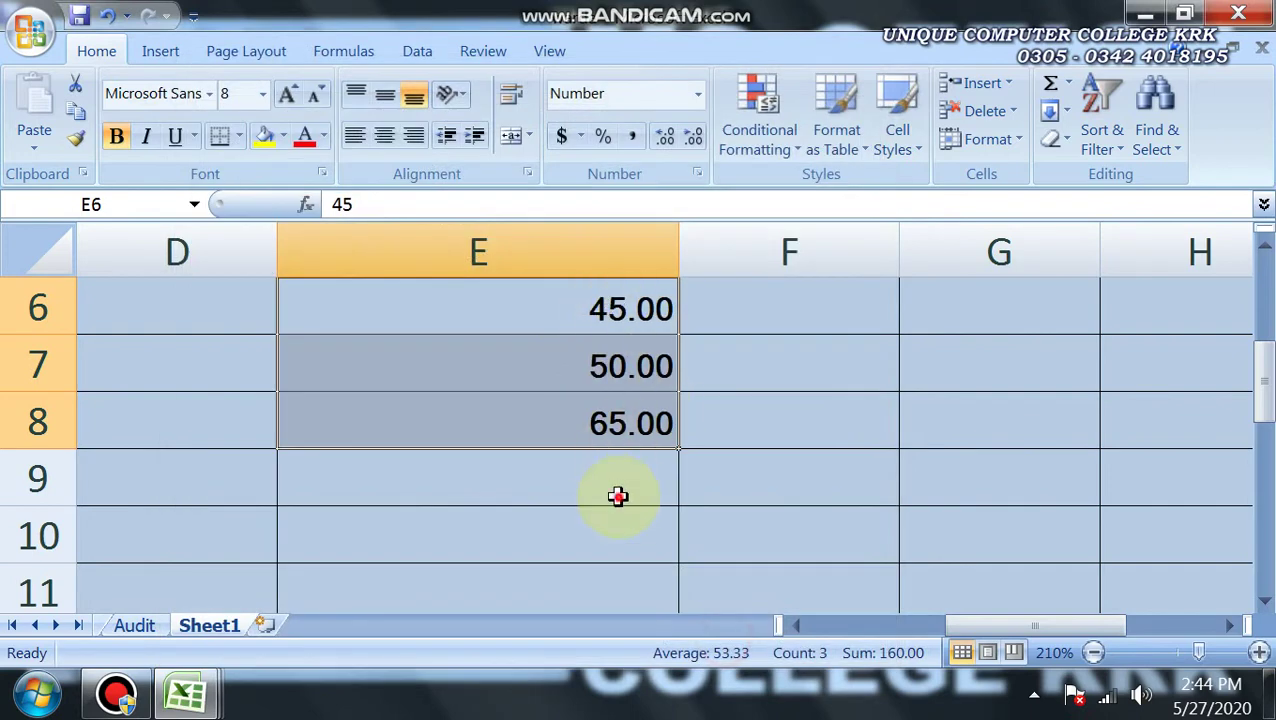
- Replace the values in E6, E7 and E8 with 4500, 1500 and 1200
{"action": "left_click", "coordinate": [618, 496]}
{"action": "left_click", "coordinate": [590, 310]}
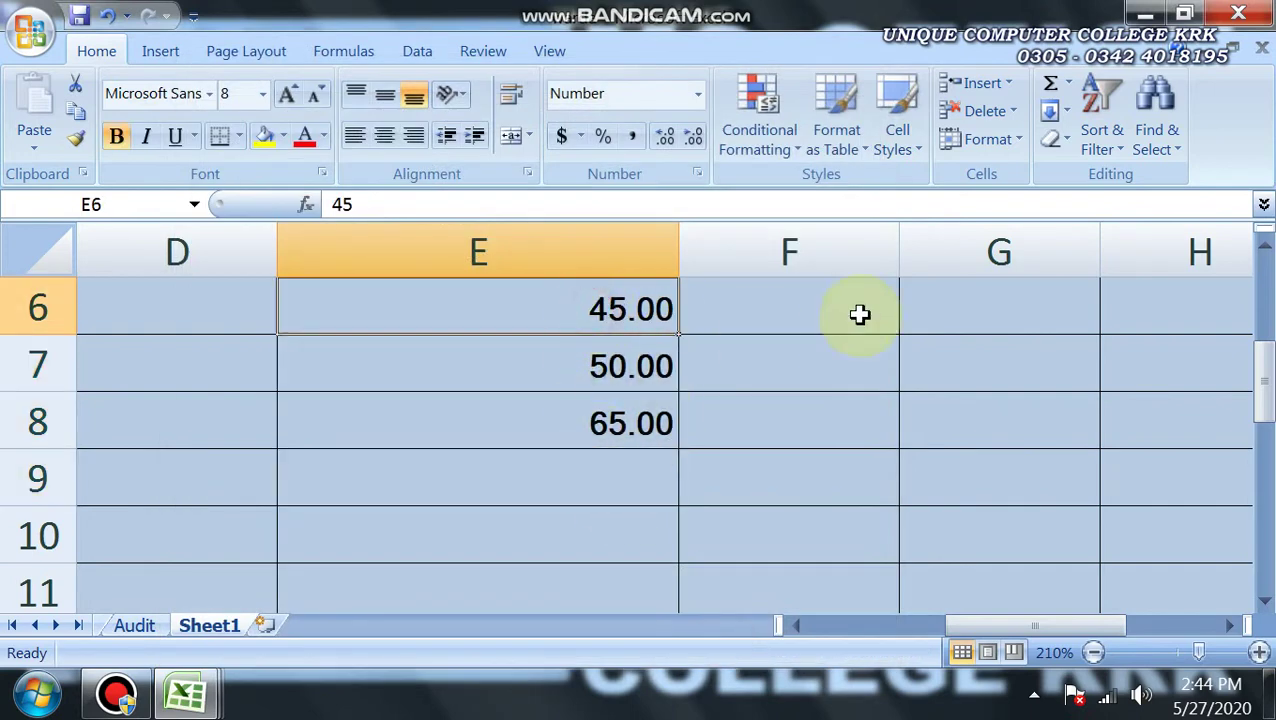
{"action": "type", "text": "4500"}
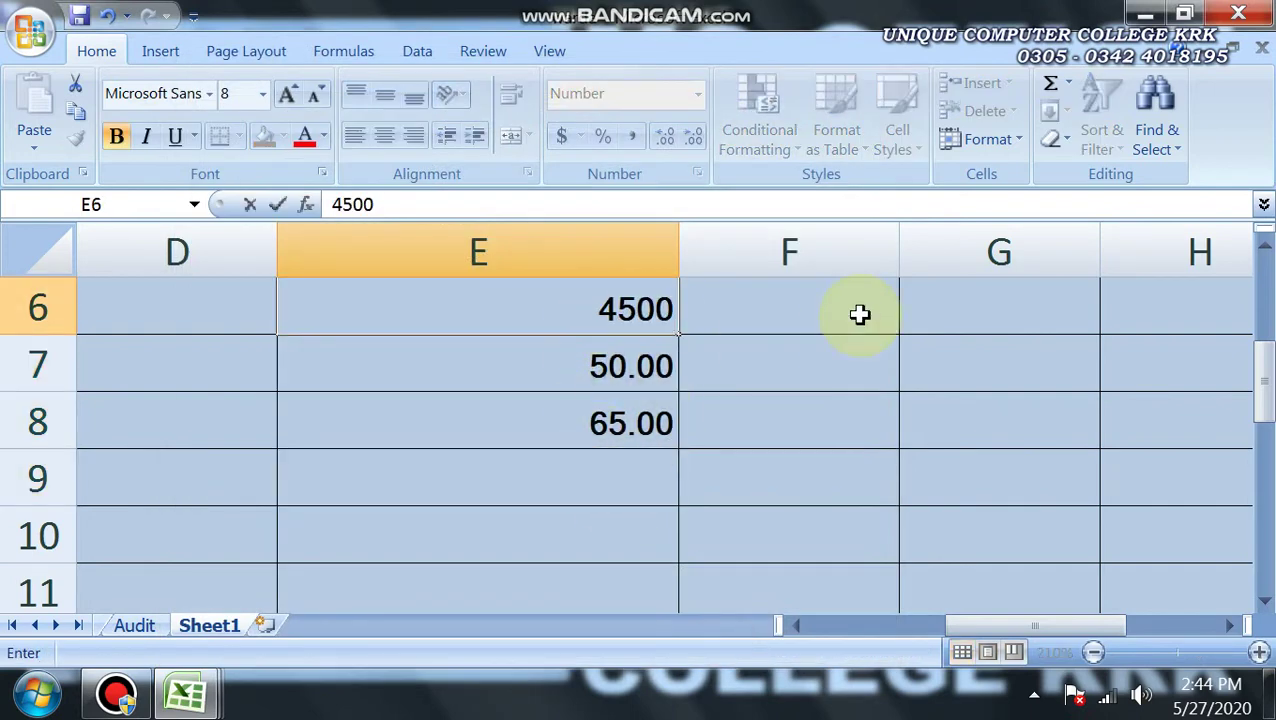
{"action": "key", "text": "Return"}
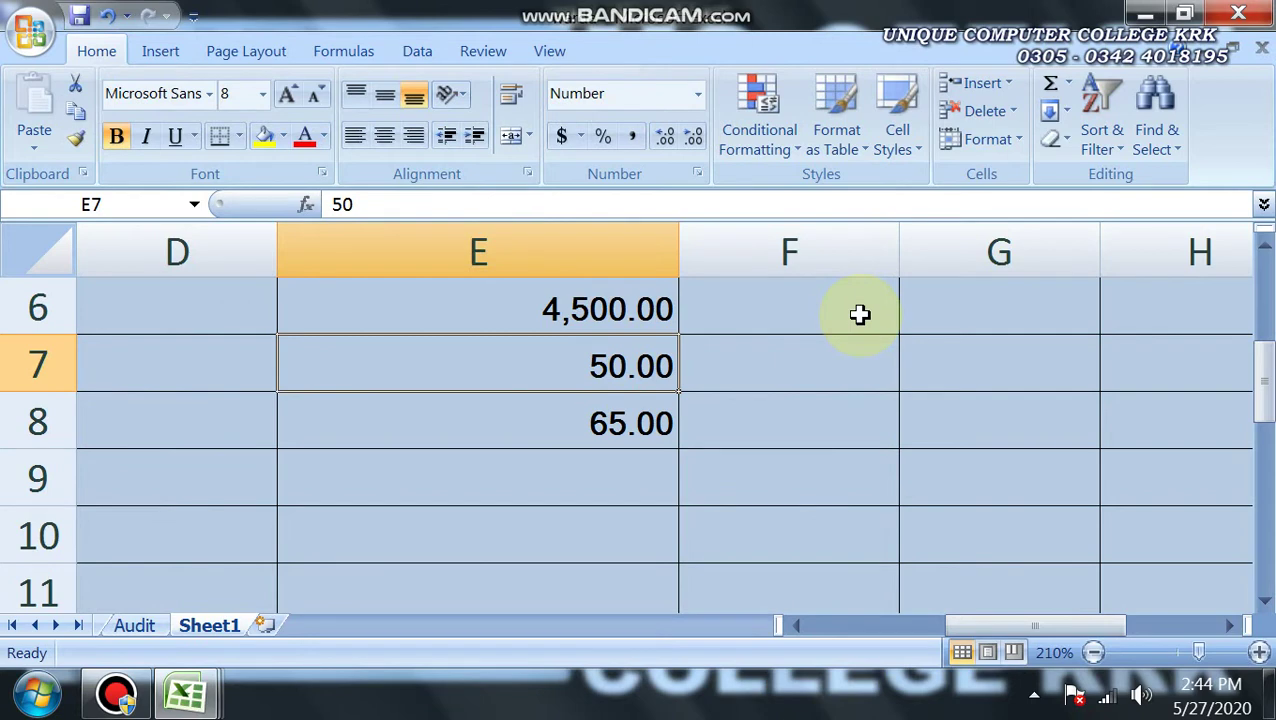
{"action": "type", "text": "1500"}
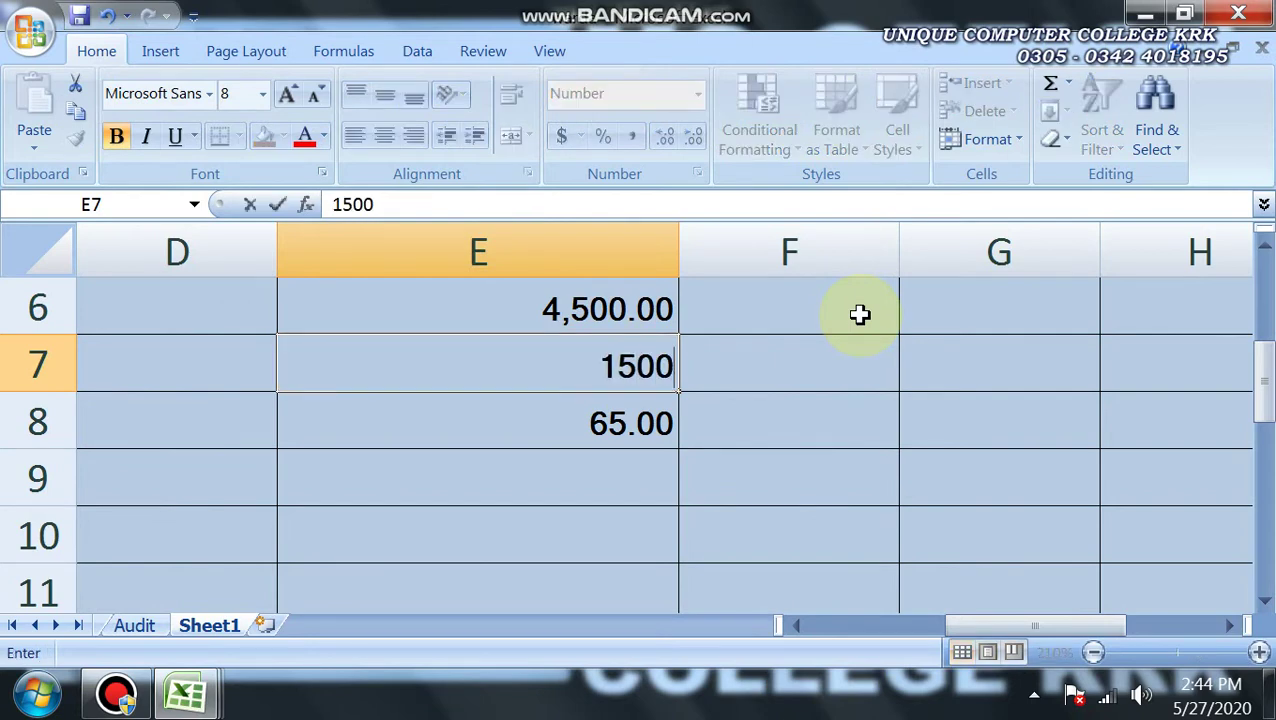
{"action": "key", "text": "Return"}
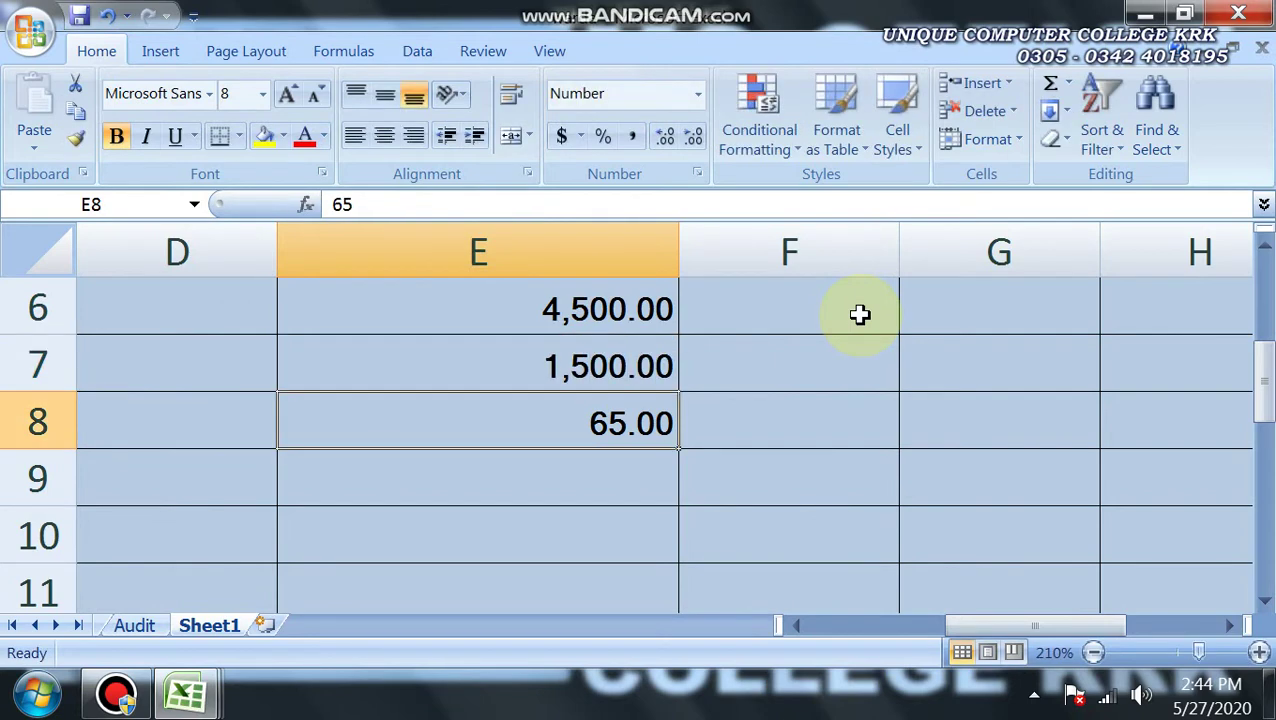
{"action": "type", "text": "1200"}
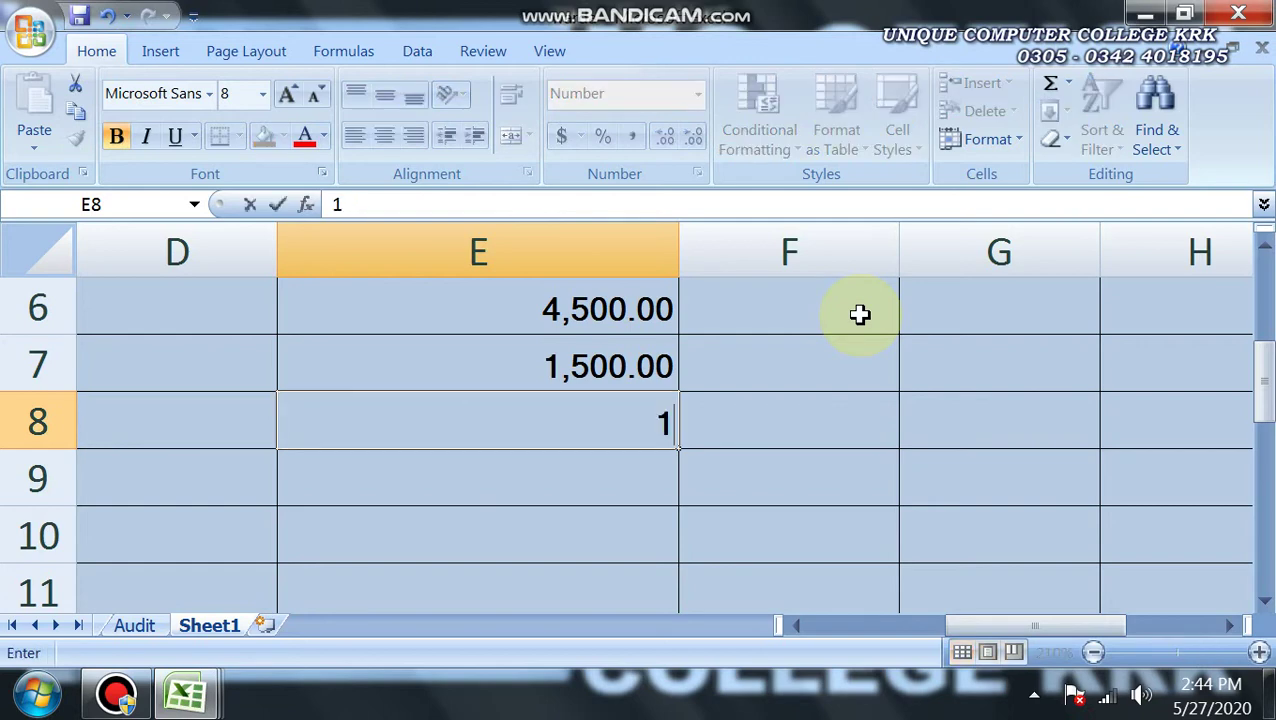
{"action": "left_click", "coordinate": [556, 470]}
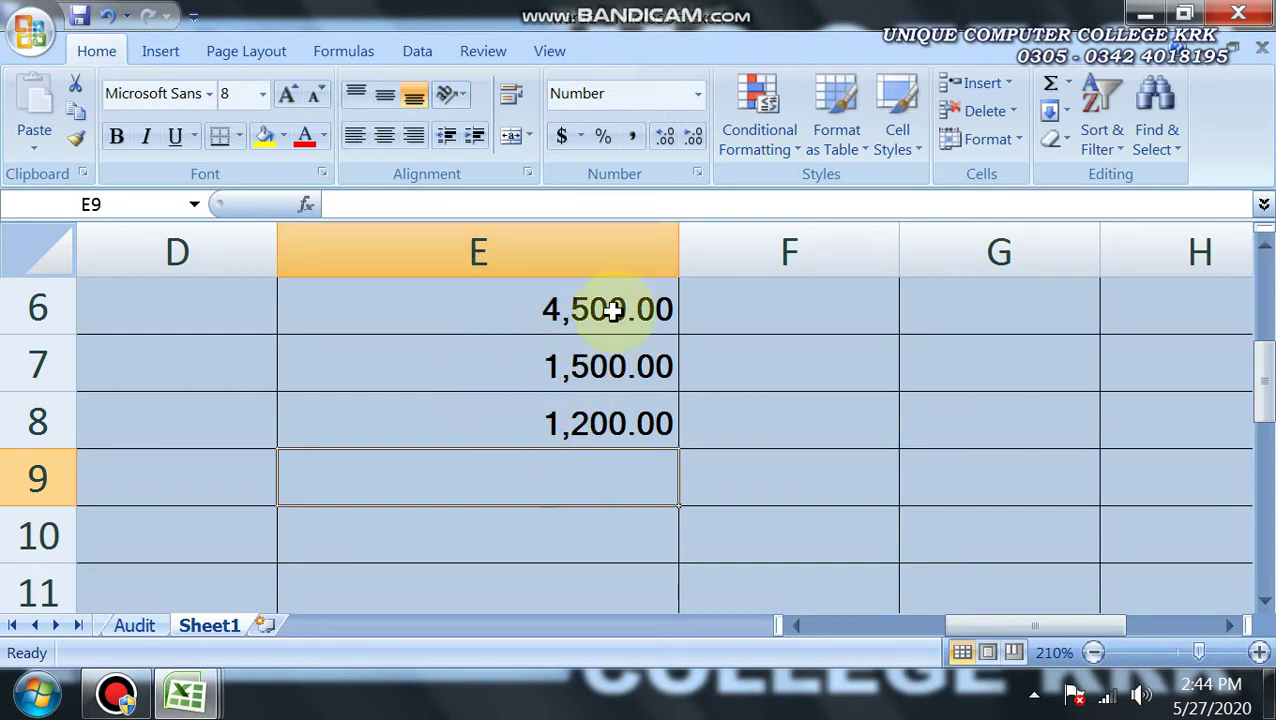
- Turn off the 1000 separator for the values in E6:E8
{"action": "left_click_drag", "start_coordinate": [612, 311], "coordinate": [625, 430]}
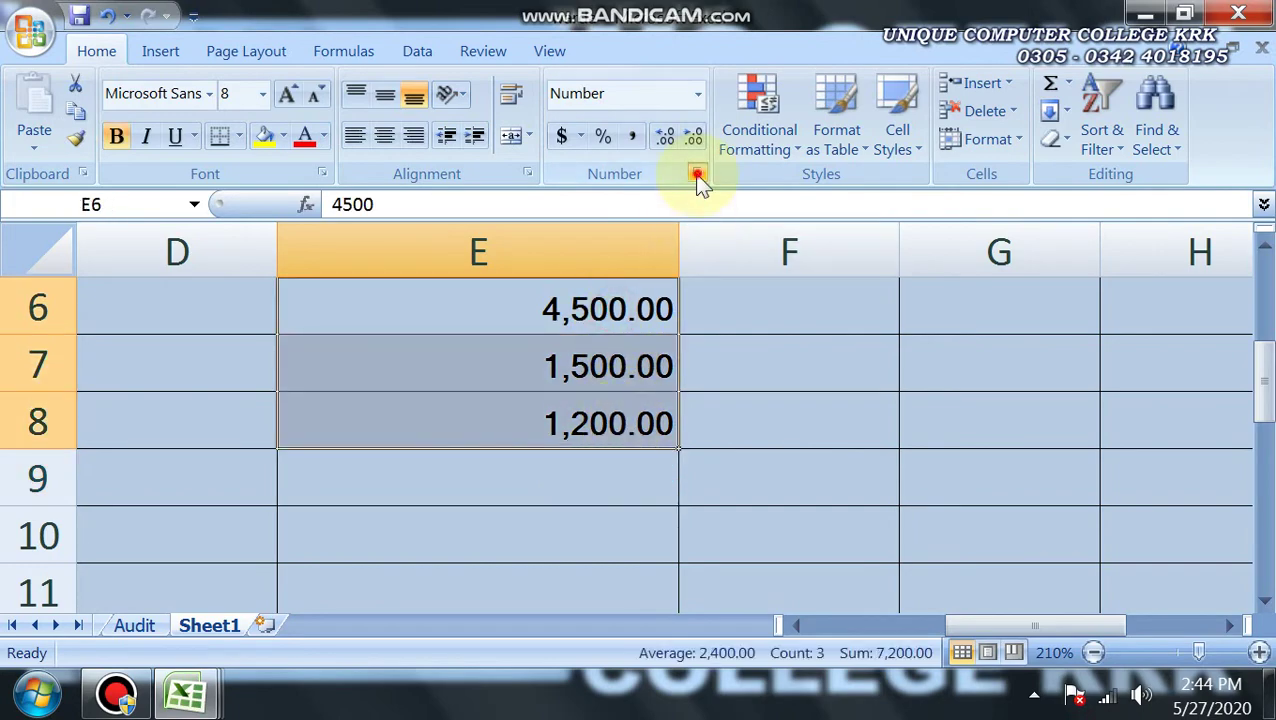
{"action": "left_click", "coordinate": [697, 177]}
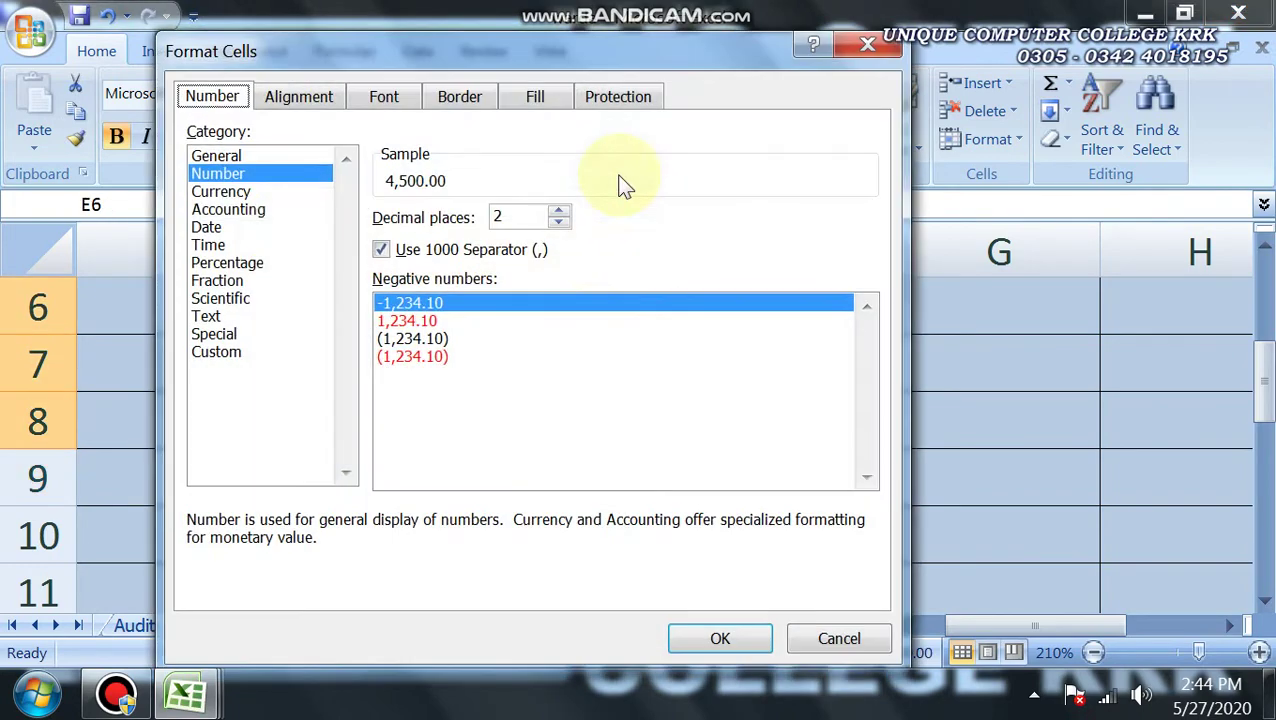
{"action": "left_click", "coordinate": [383, 251]}
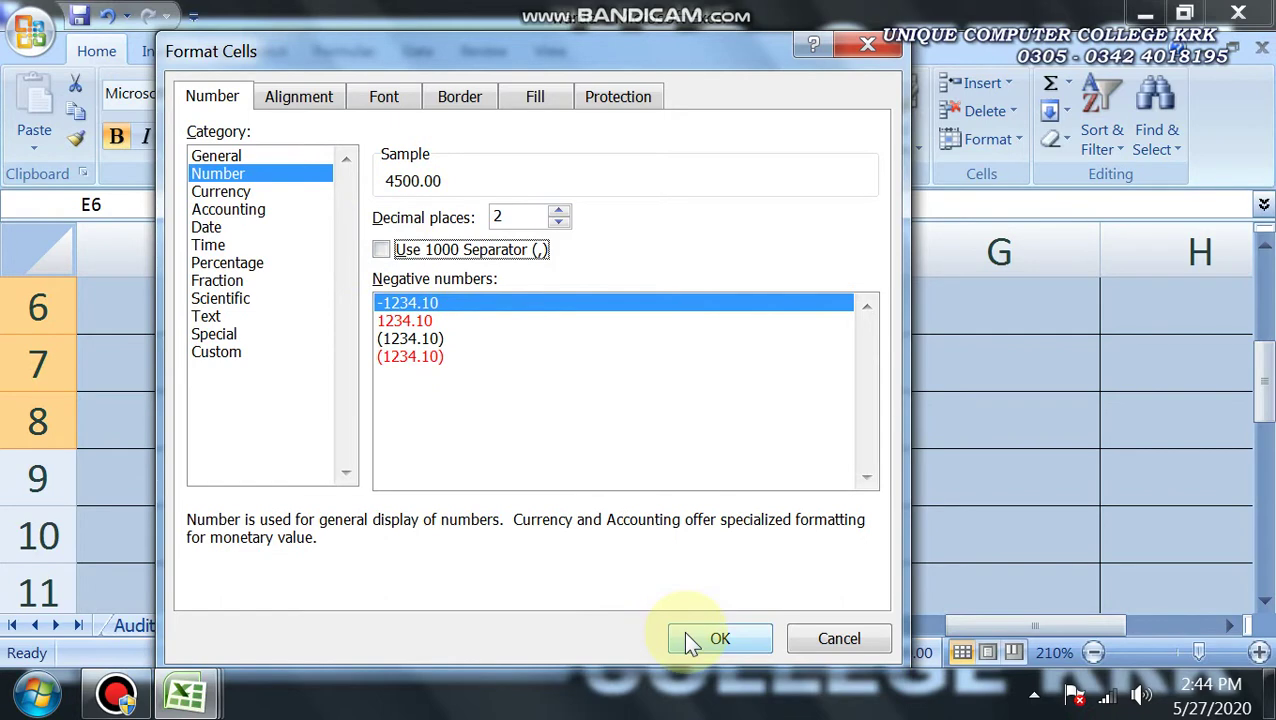
{"action": "left_click_drag", "start_coordinate": [755, 52], "coordinate": [395, 15]}
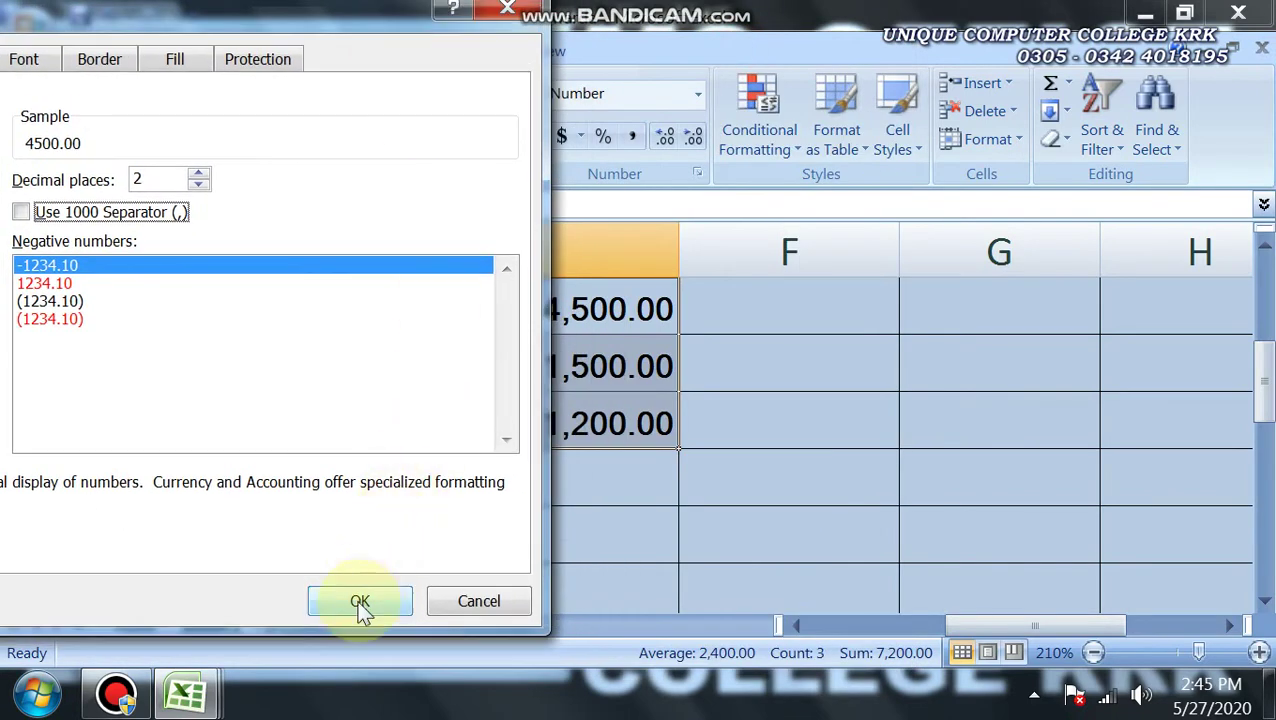
{"action": "left_click", "coordinate": [360, 603]}
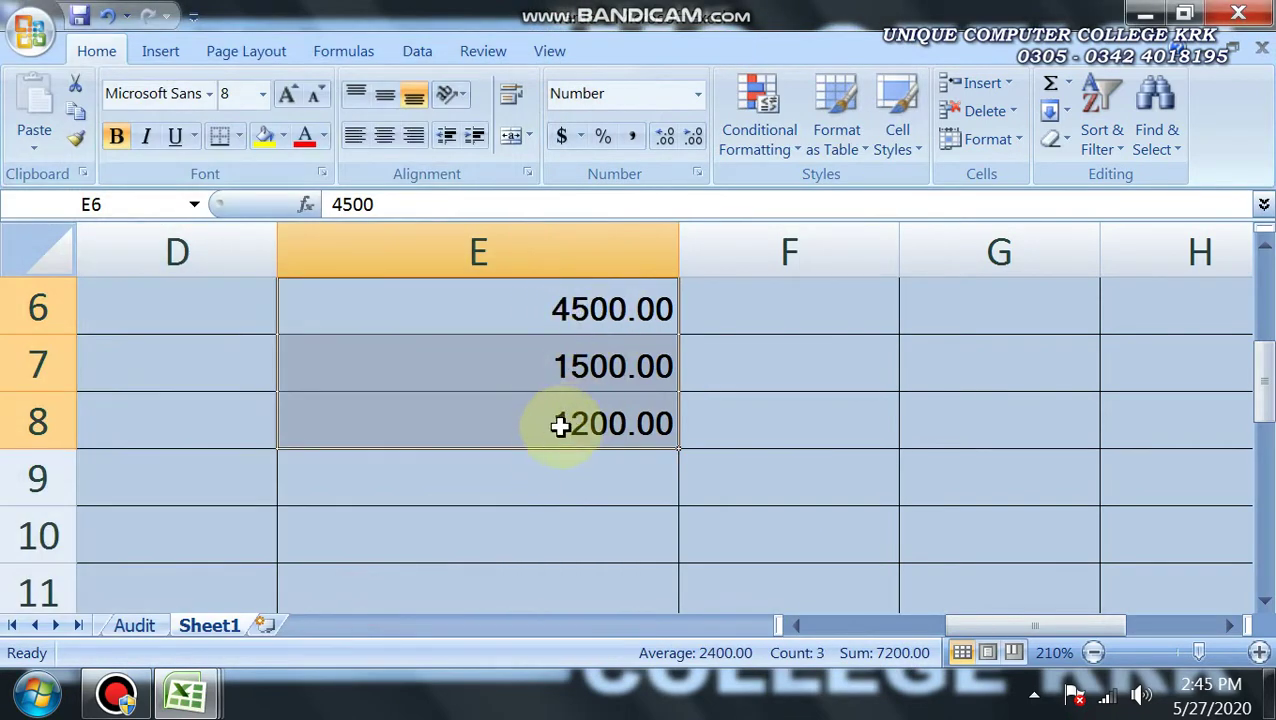
- Turn the 1000 separator back on for the values in E6:E8
{"action": "left_click", "coordinate": [695, 174]}
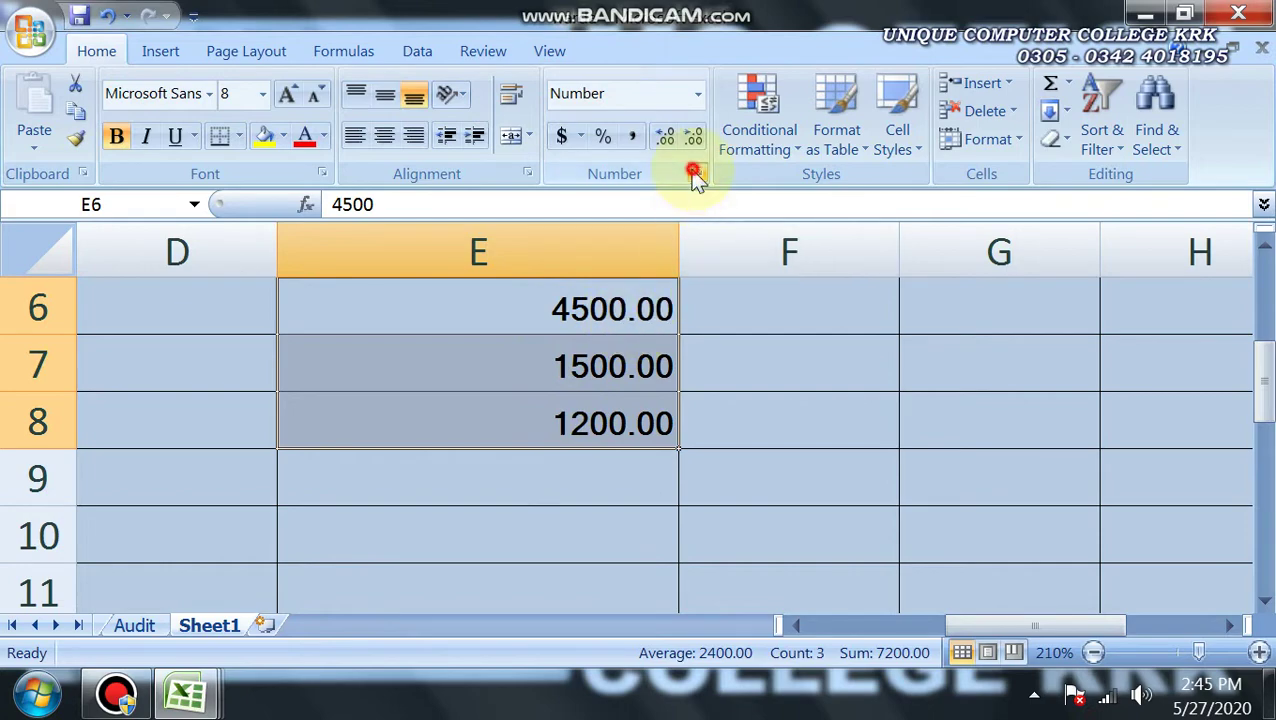
{"action": "left_click", "coordinate": [221, 213]}
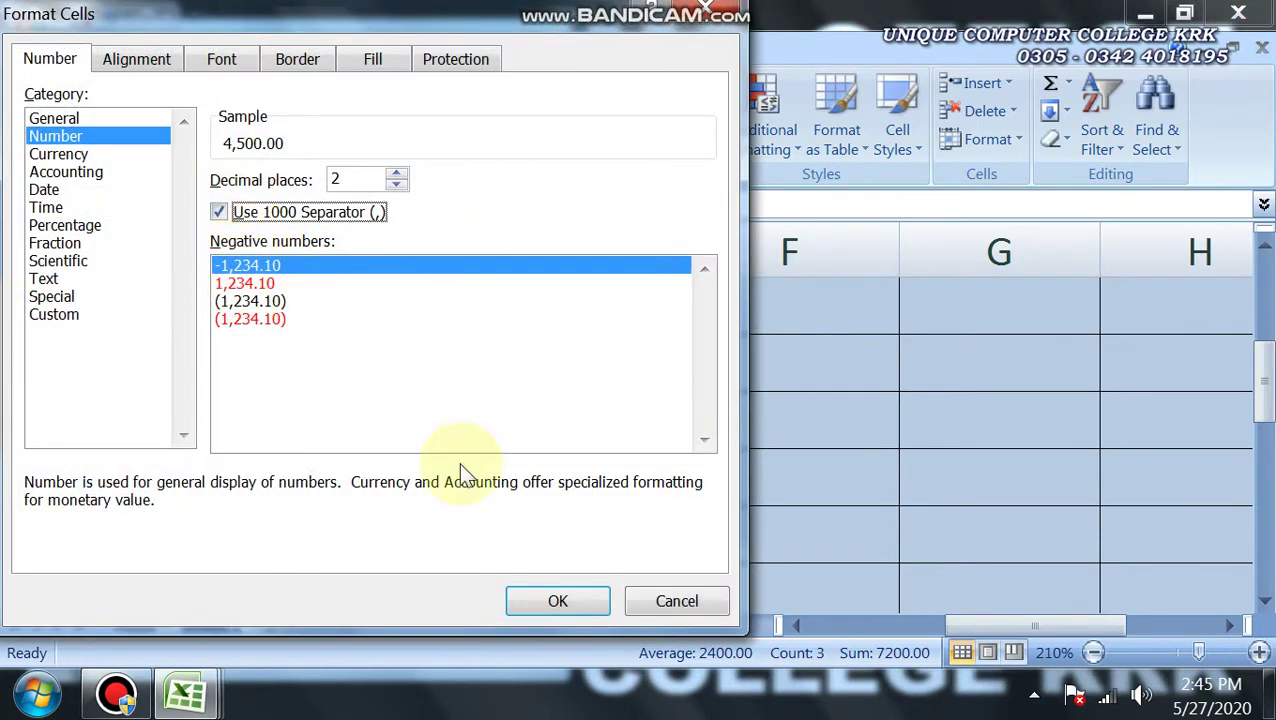
{"action": "left_click", "coordinate": [540, 601]}
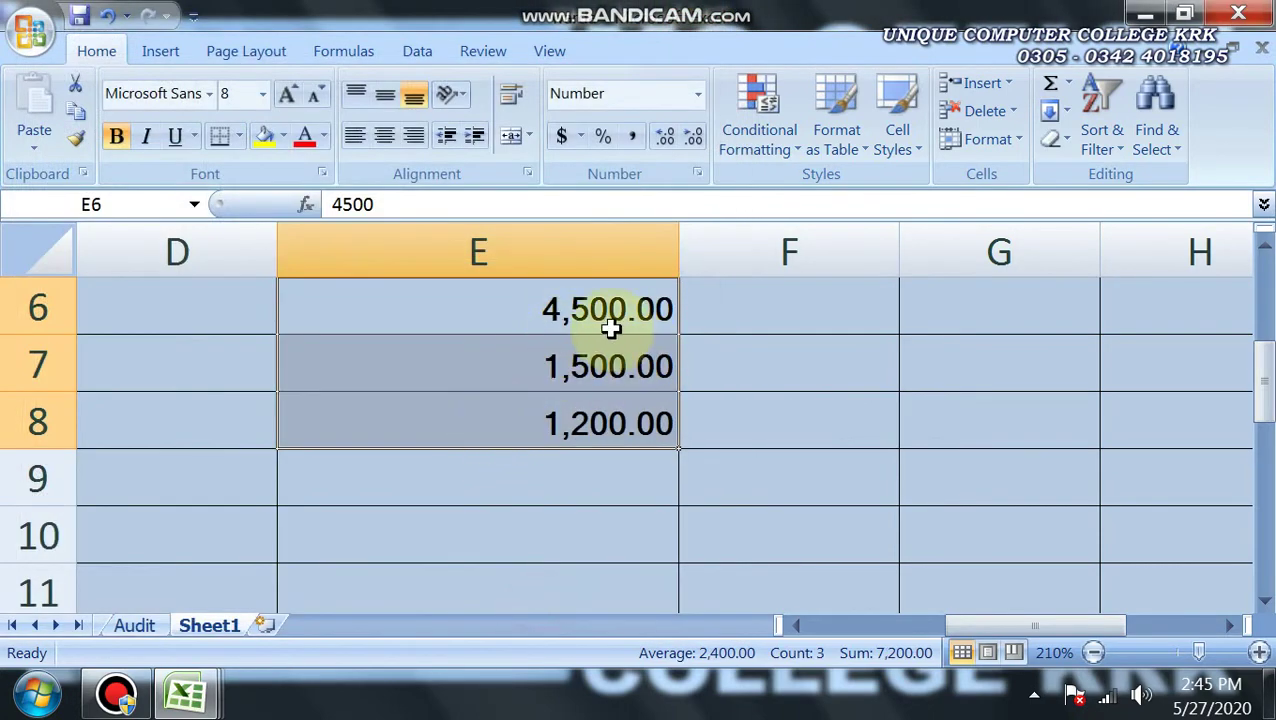
- Format E6:E8 as Currency with the $ symbol and 2 decimal places
{"action": "left_click", "coordinate": [696, 174]}
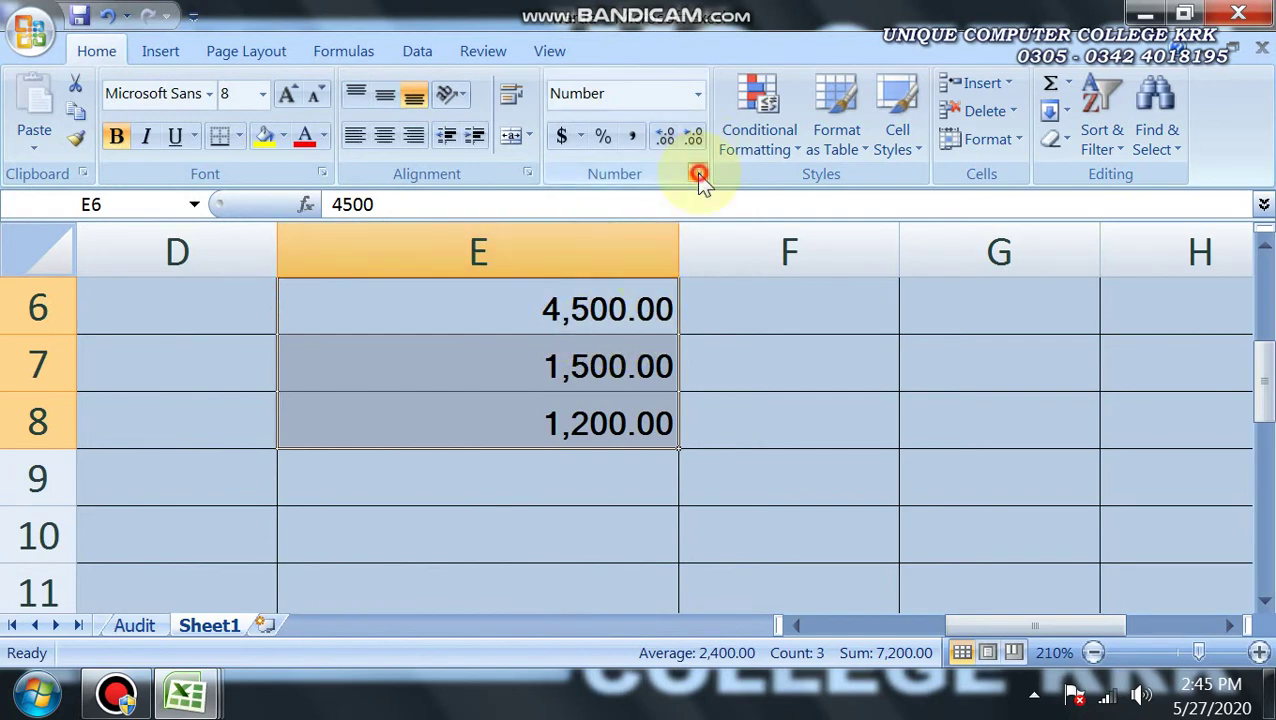
{"action": "left_click", "coordinate": [58, 154]}
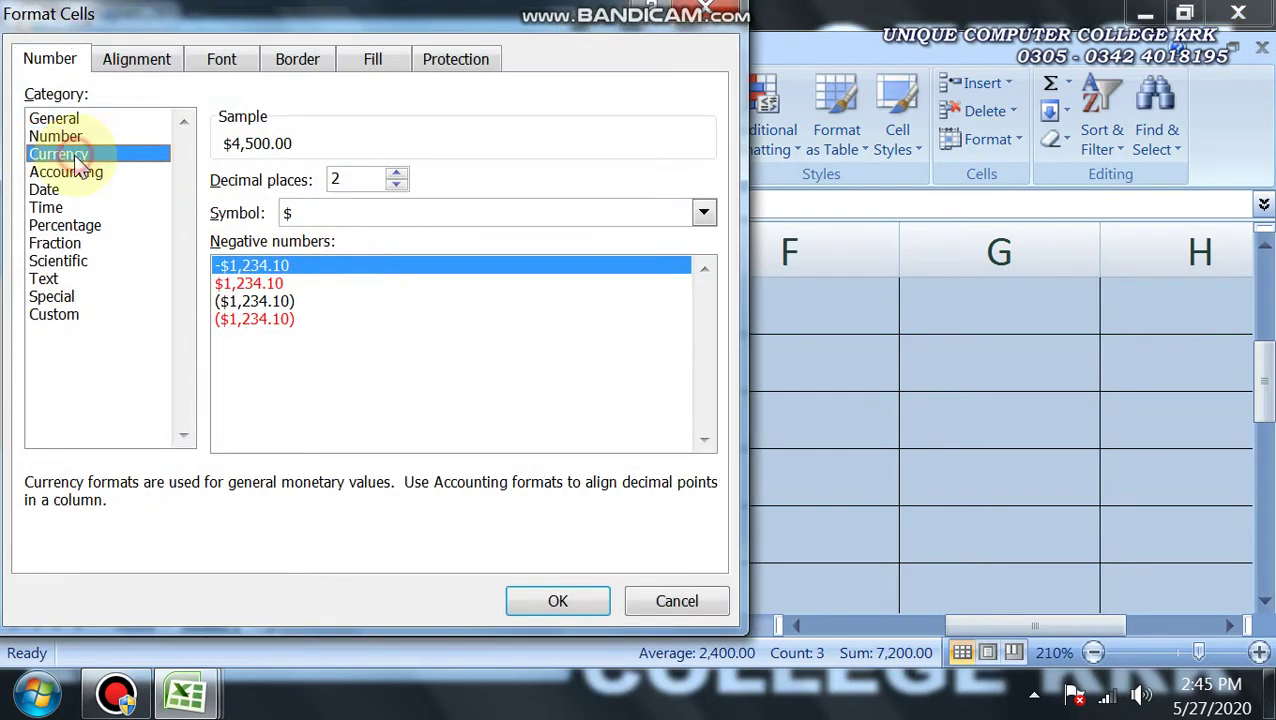
{"action": "left_click_drag", "start_coordinate": [325, 30], "coordinate": [420, 34]}
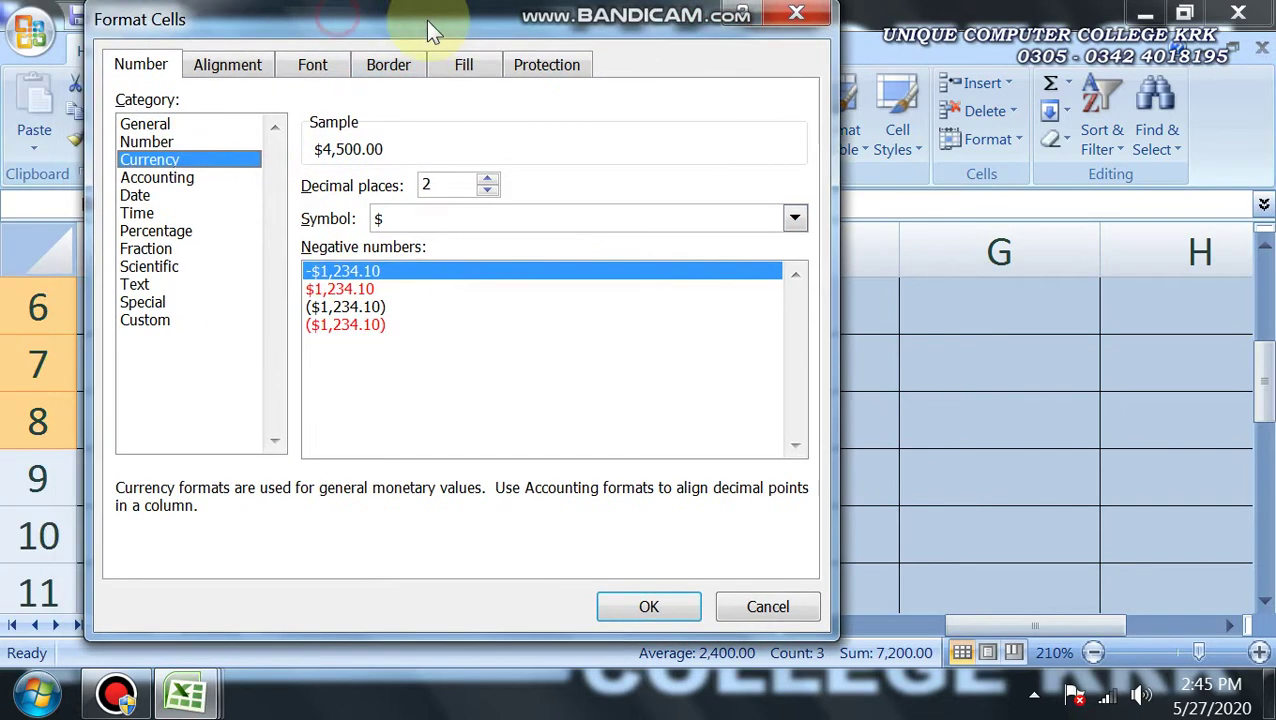
{"action": "left_click", "coordinate": [398, 219]}
{"action": "left_click", "coordinate": [398, 260]}
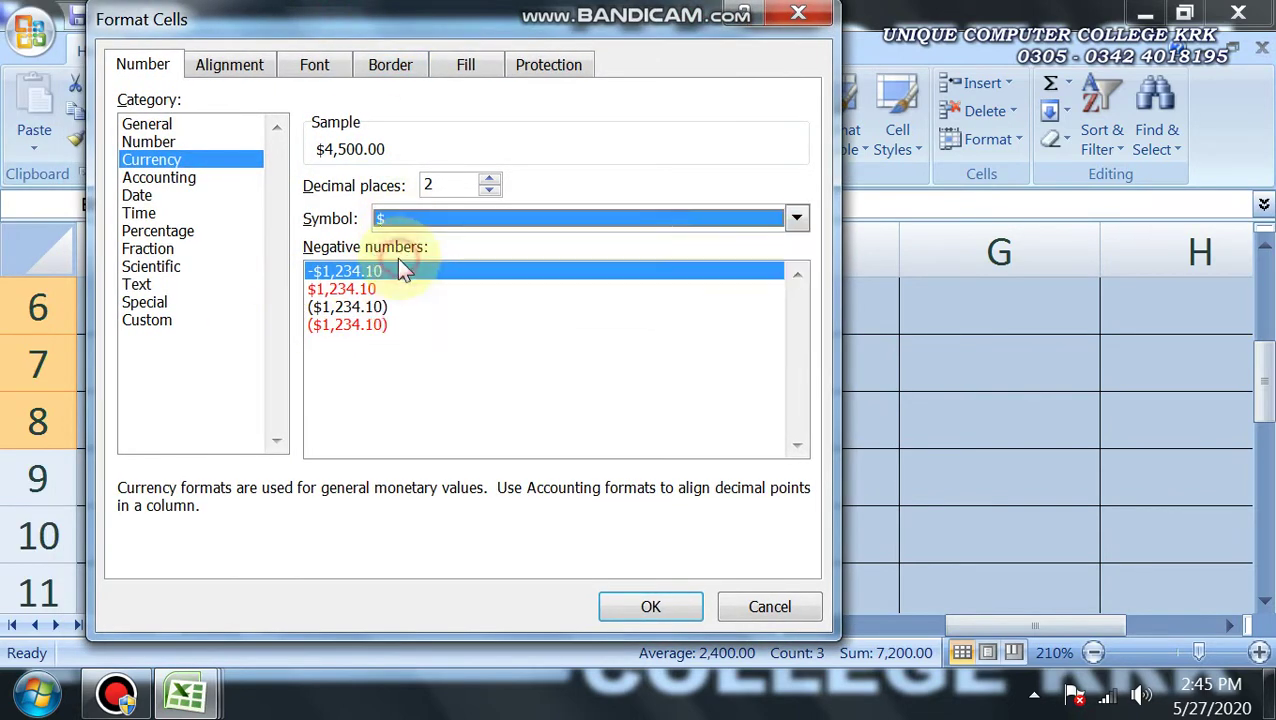
{"action": "left_click", "coordinate": [416, 217]}
{"action": "left_click_drag", "start_coordinate": [797, 275], "coordinate": [795, 220]}
{"action": "left_click", "coordinate": [398, 261]}
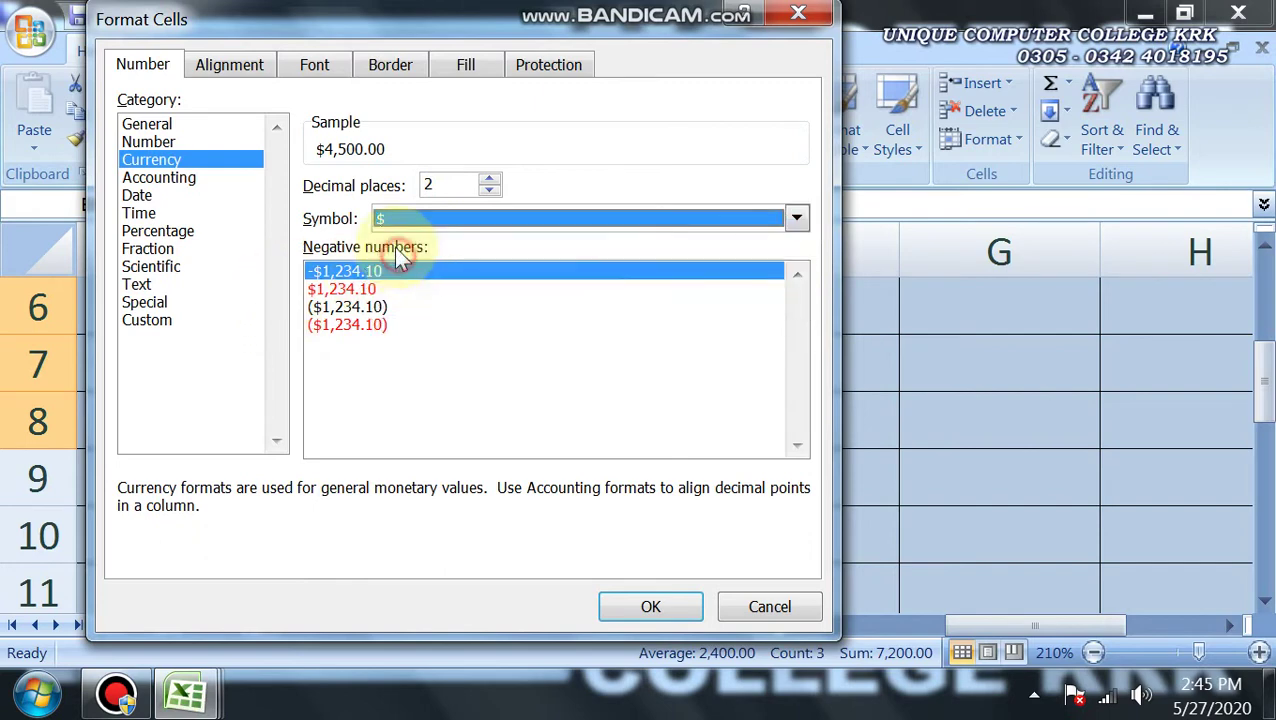
{"action": "left_click", "coordinate": [640, 605]}
{"action": "left_click", "coordinate": [515, 498]}
- Clear the values in E6:E8 and enter 65 in E6
{"action": "left_click_drag", "start_coordinate": [584, 313], "coordinate": [570, 420]}
{"action": "key", "text": "Delete"}
{"action": "left_click", "coordinate": [561, 310]}
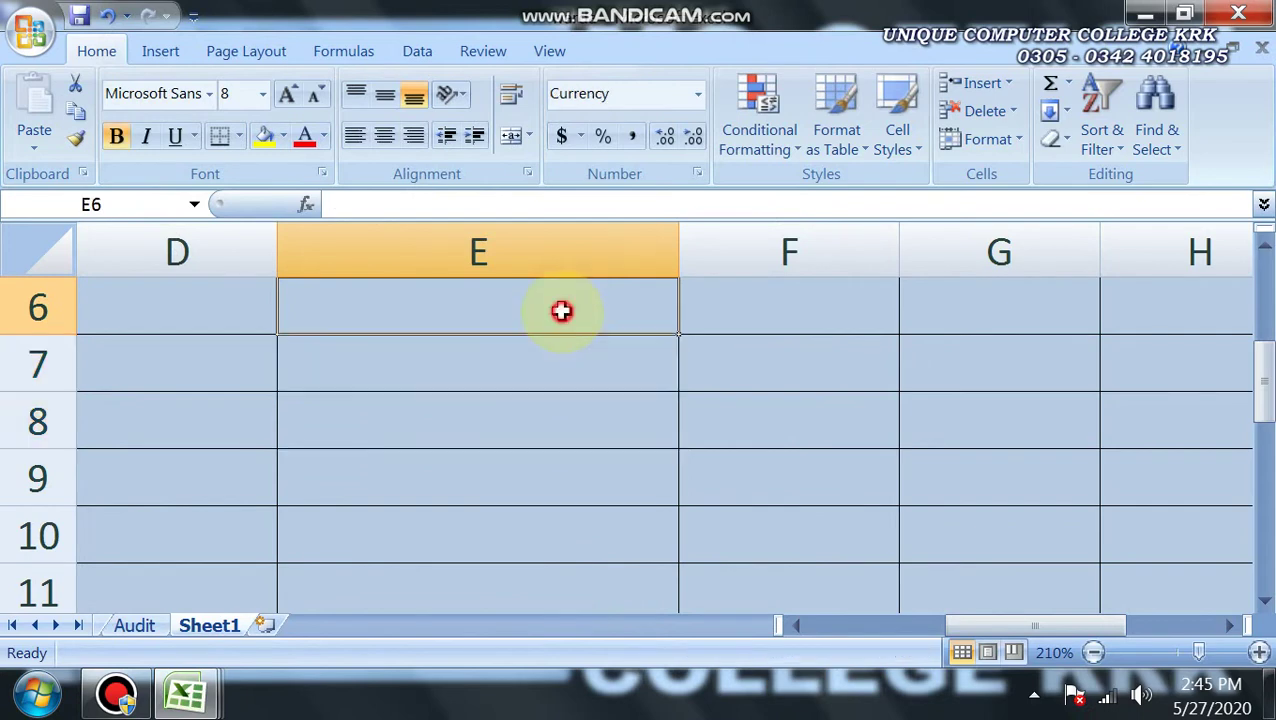
{"action": "type", "text": "65"}
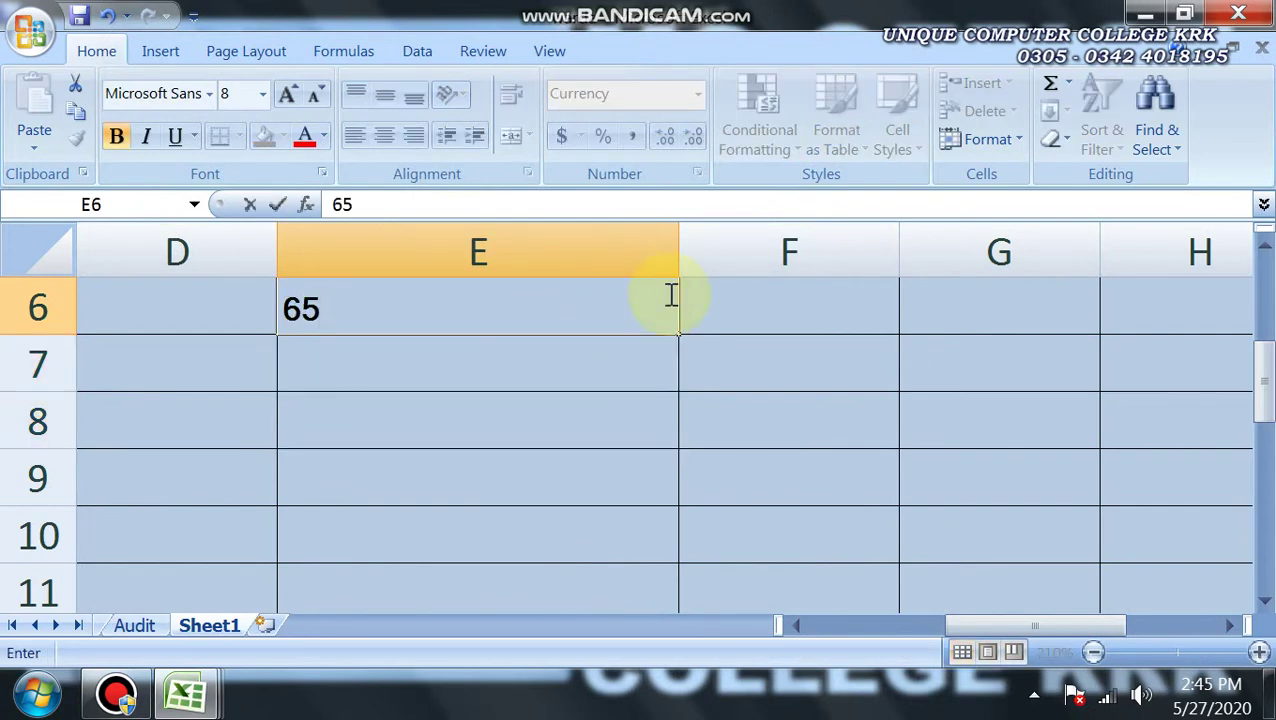
{"action": "key", "text": "Return"}
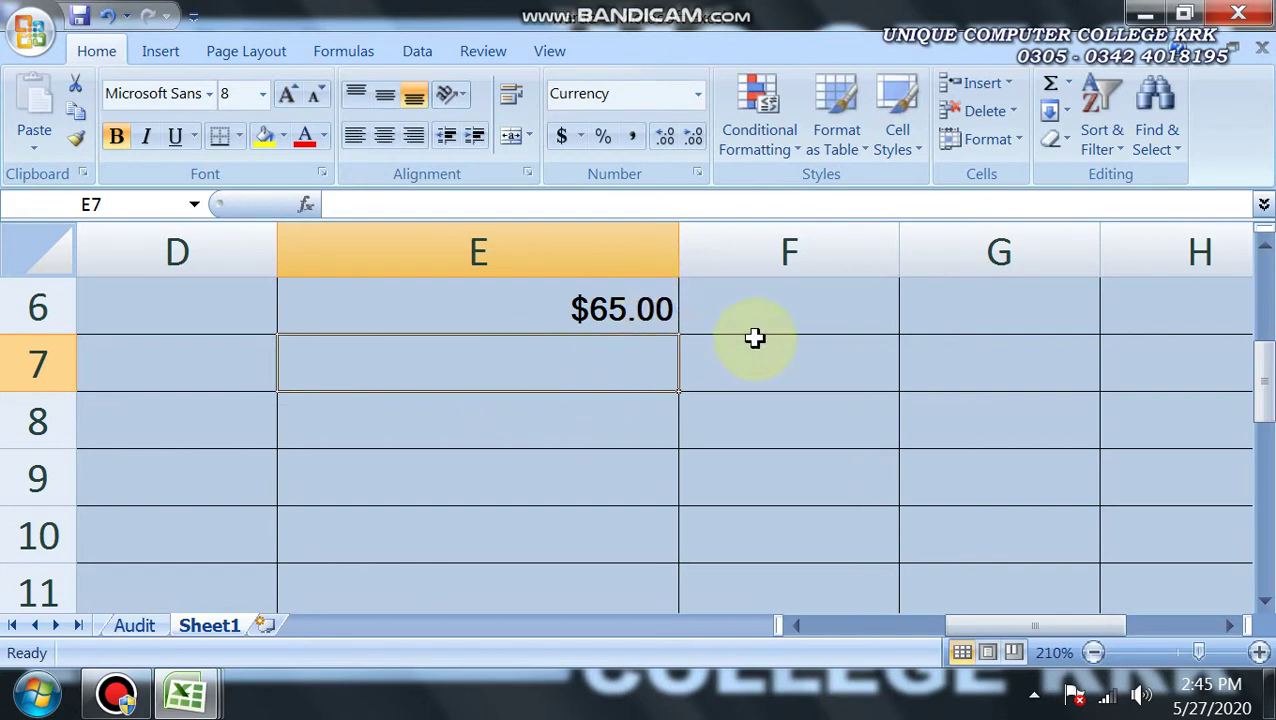
{"action": "left_click", "coordinate": [590, 435]}
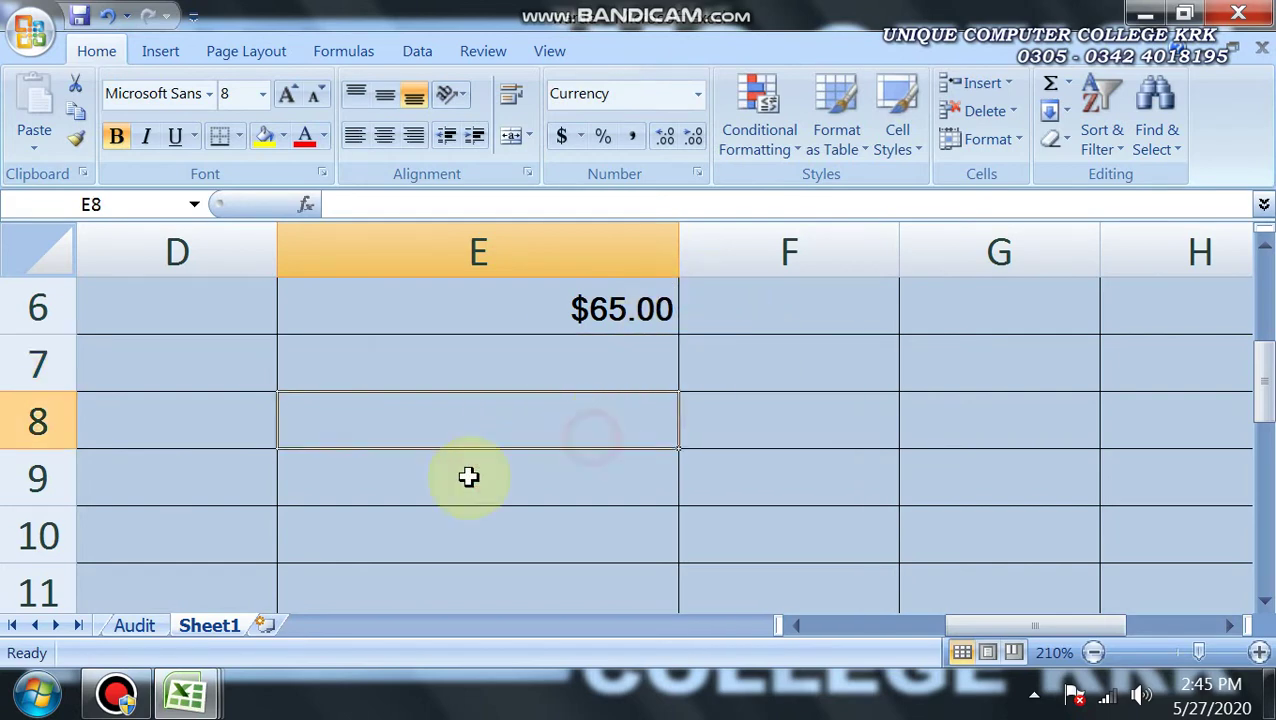
{"action": "left_click", "coordinate": [115, 693]}
{"action": "left_click", "coordinate": [182, 690]}
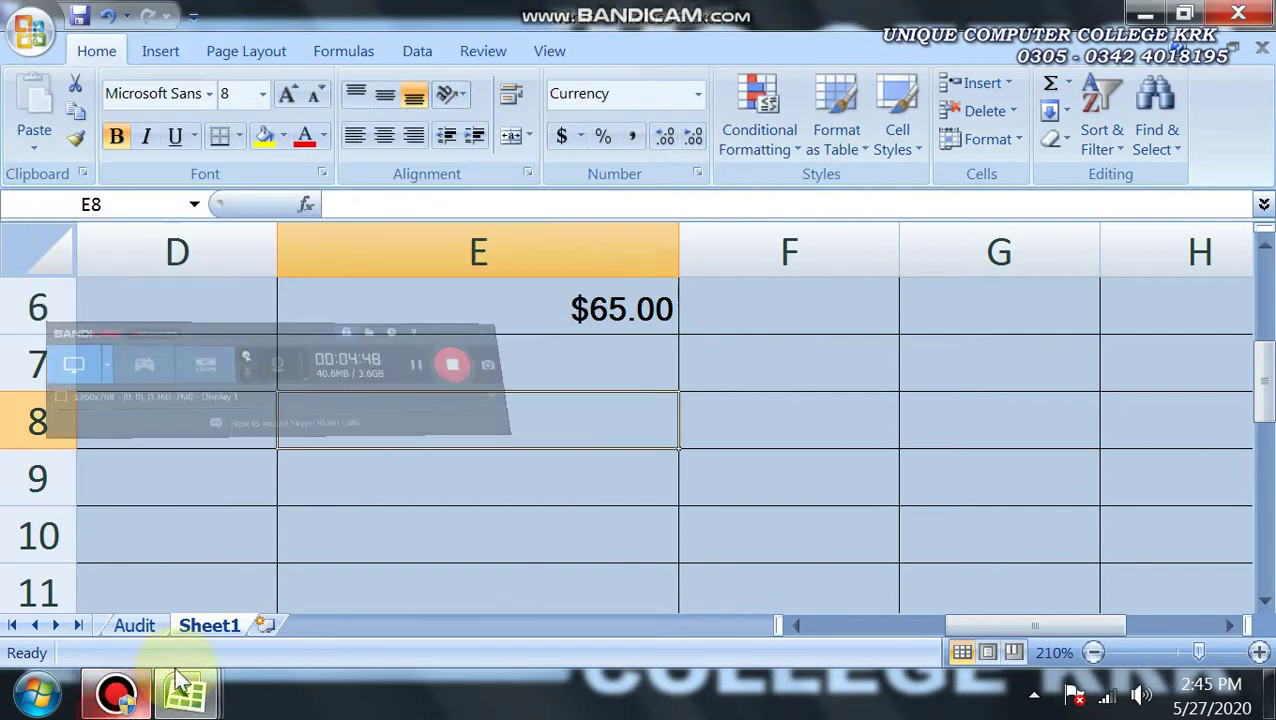
{"action": "left_click", "coordinate": [573, 355]}
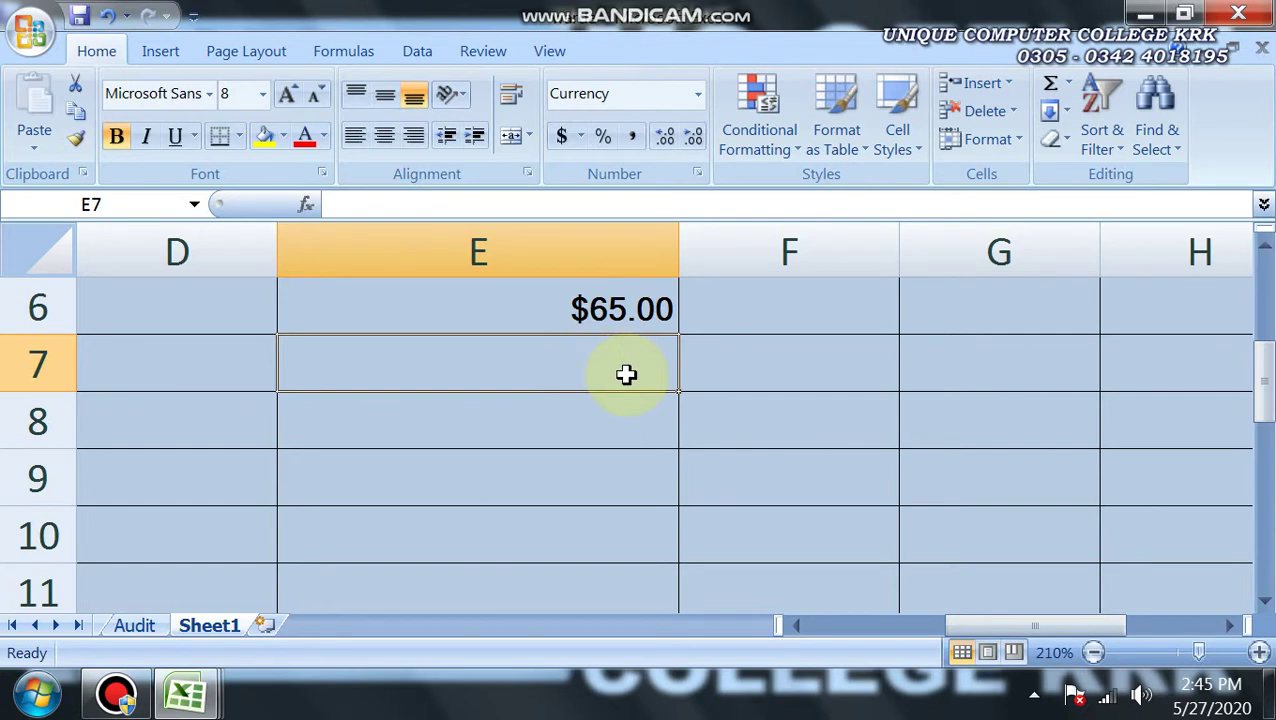
{"action": "left_click_drag", "start_coordinate": [541, 300], "coordinate": [517, 563]}
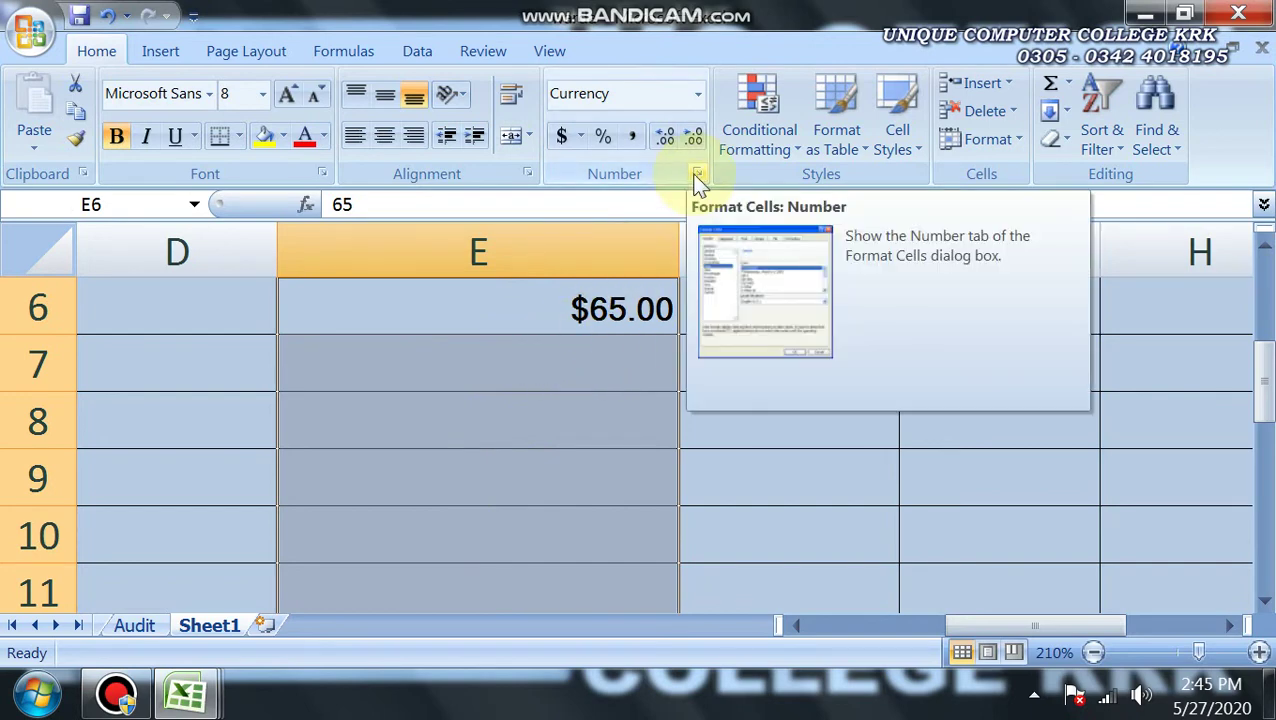
{"action": "left_click", "coordinate": [558, 438]}
- Enter 1200 in E7
{"action": "left_click", "coordinate": [601, 359]}
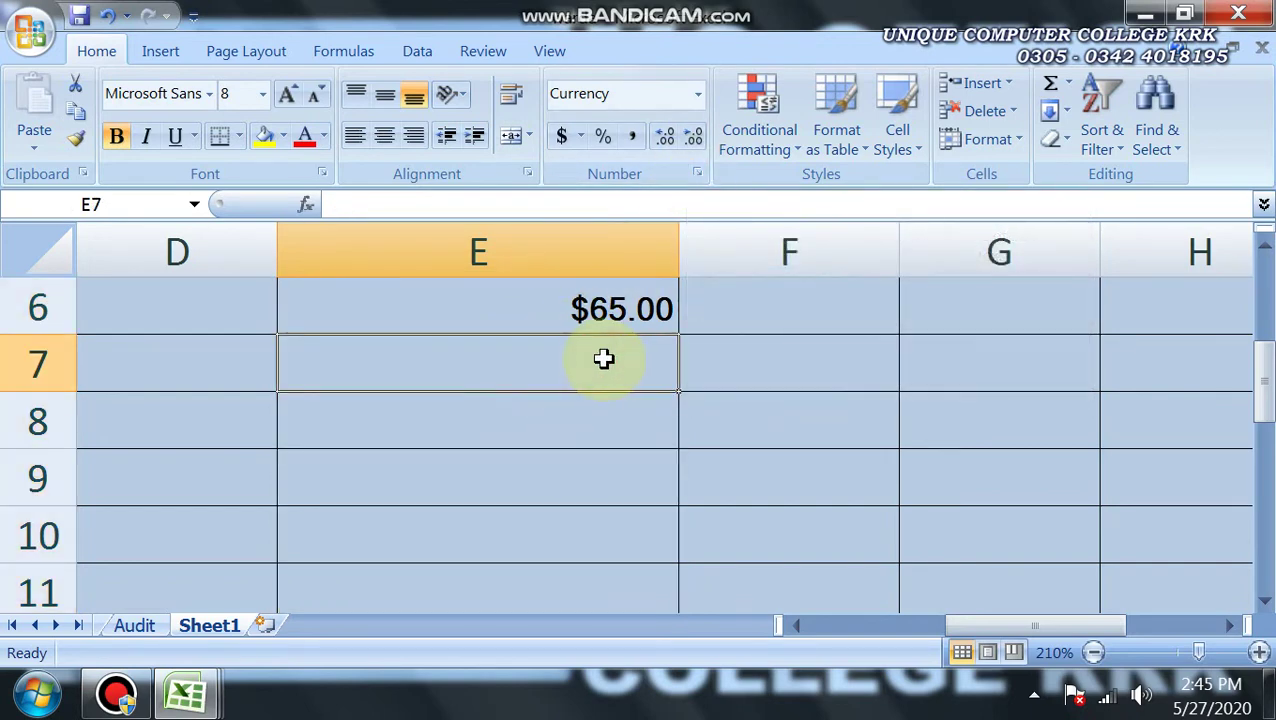
{"action": "type", "text": "1200"}
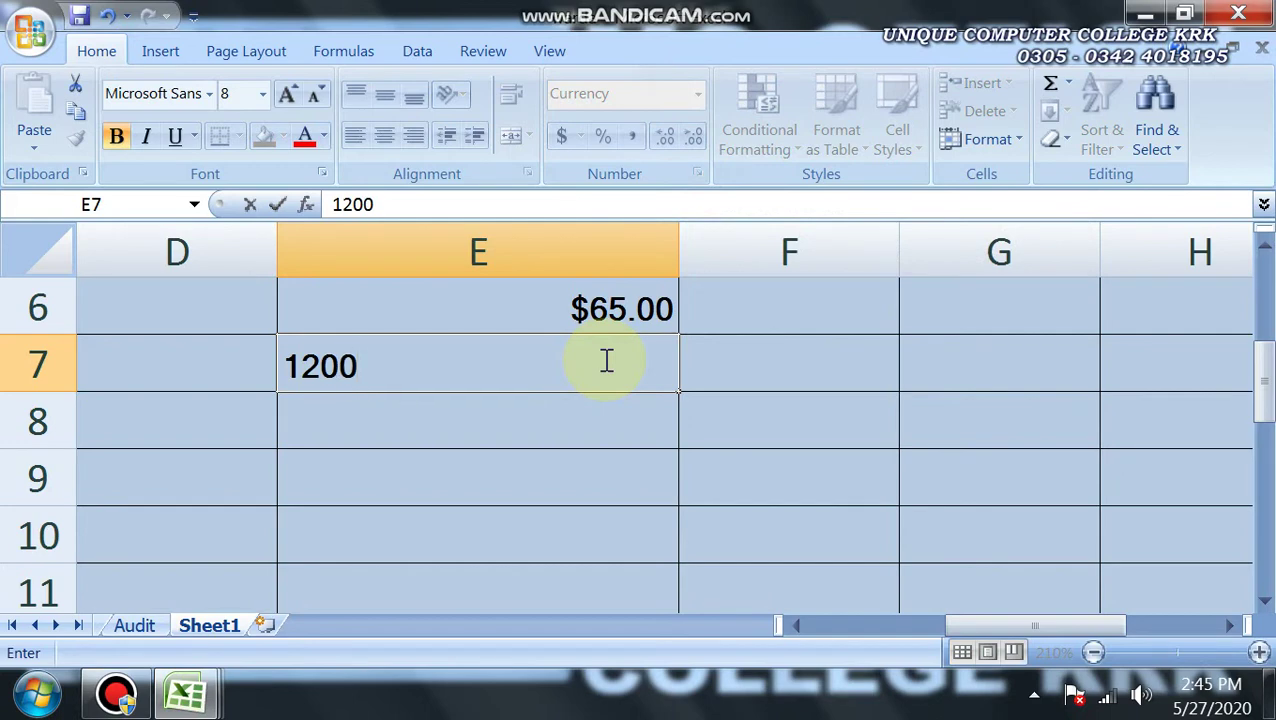
{"action": "key", "text": "Return"}
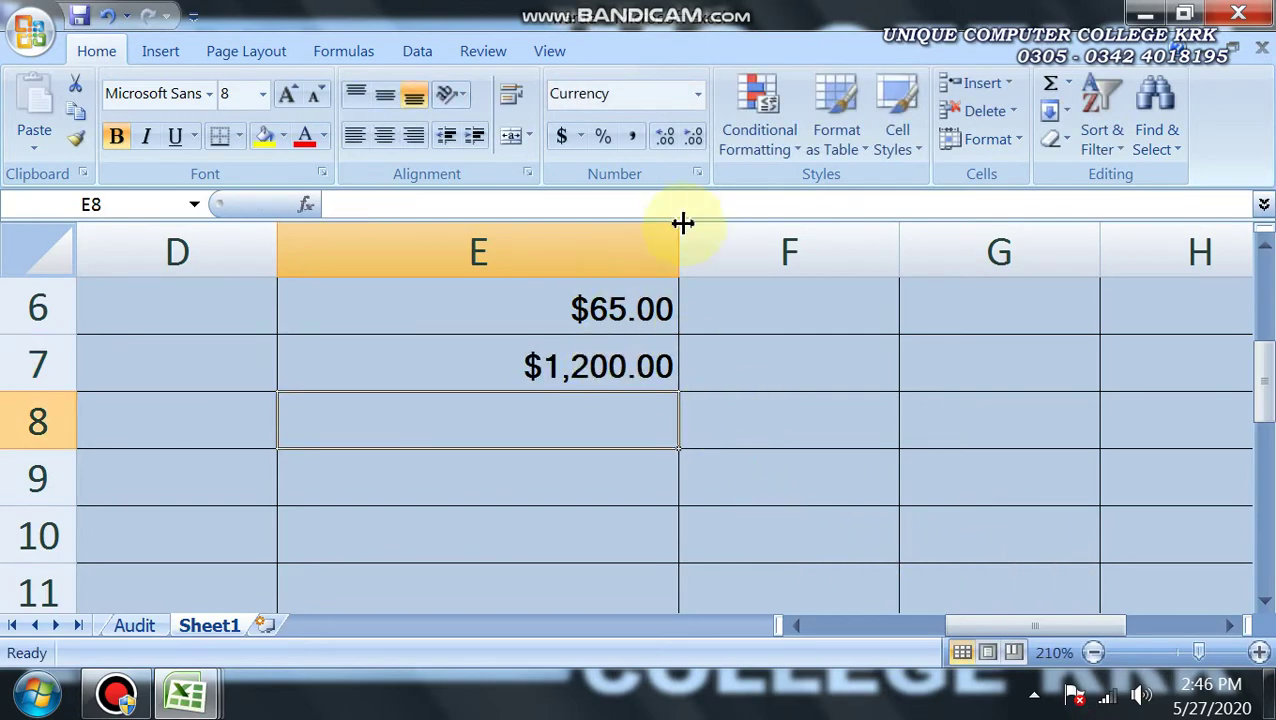
- Compare the Number and Currency format options for E8, leaving its format as it is
{"action": "left_click", "coordinate": [697, 173]}
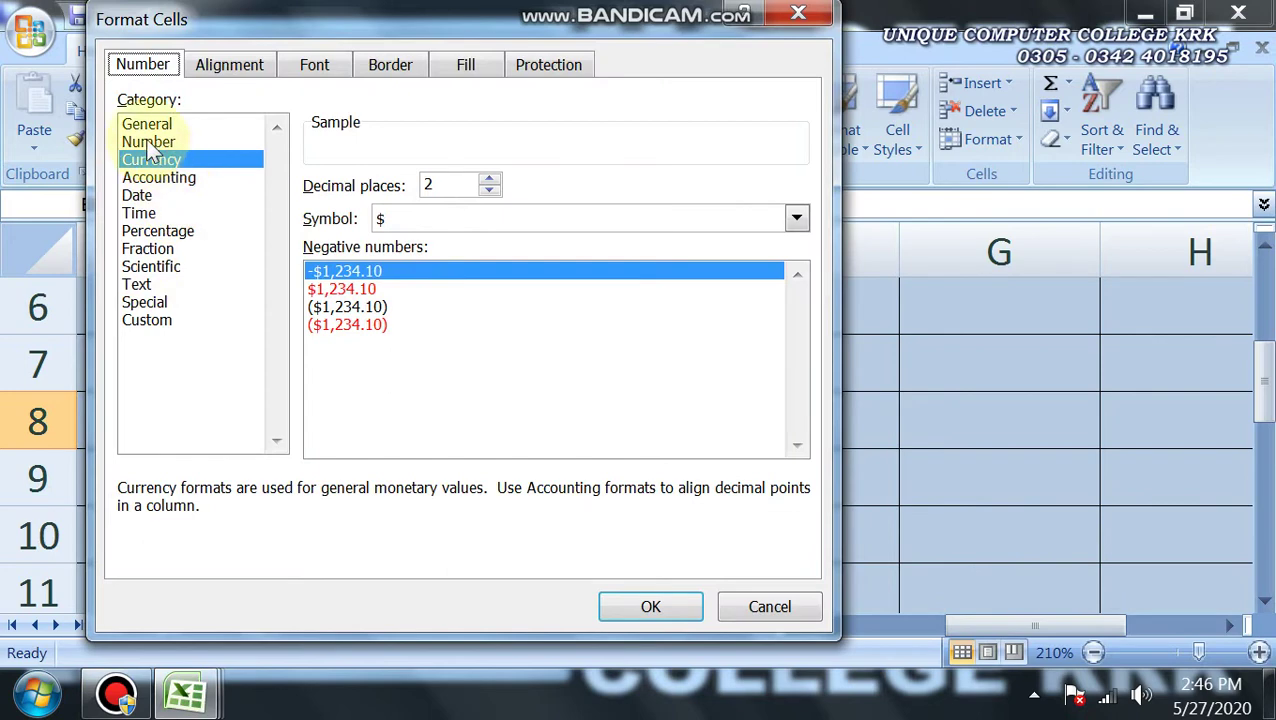
{"action": "left_click", "coordinate": [148, 142]}
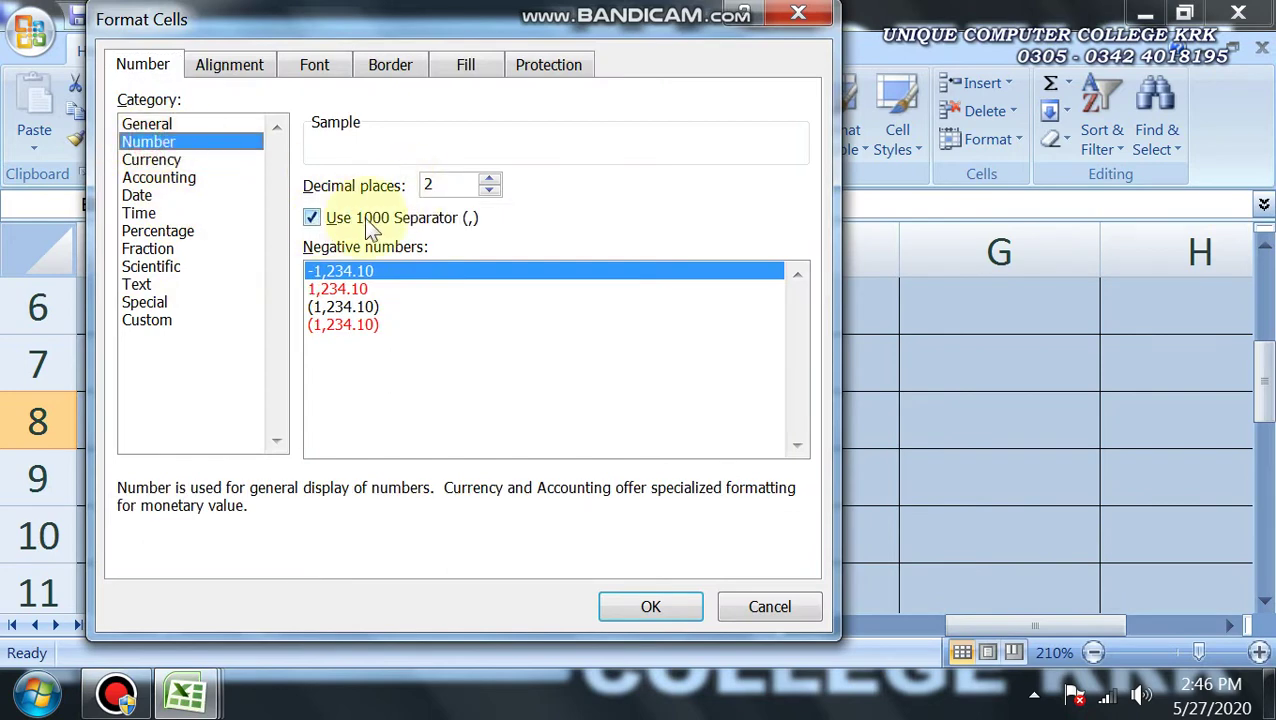
{"action": "left_click", "coordinate": [180, 159]}
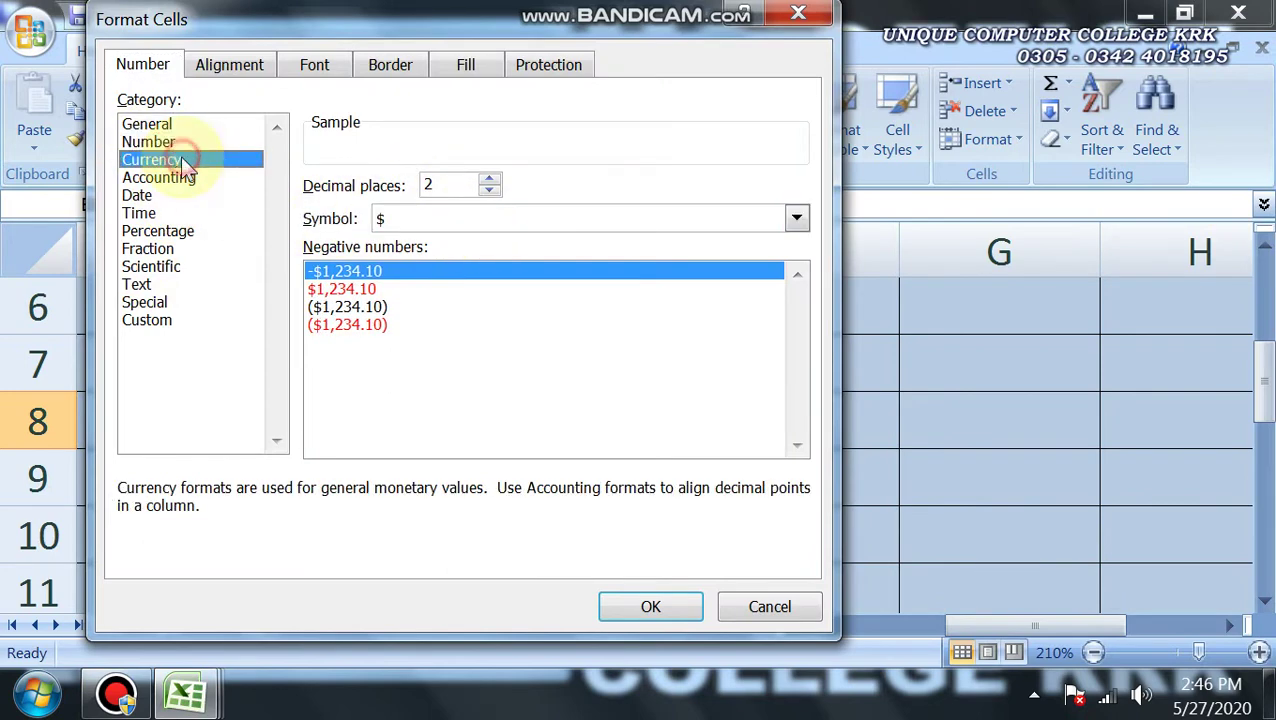
{"action": "left_click", "coordinate": [750, 600]}
{"action": "left_click", "coordinate": [664, 464]}
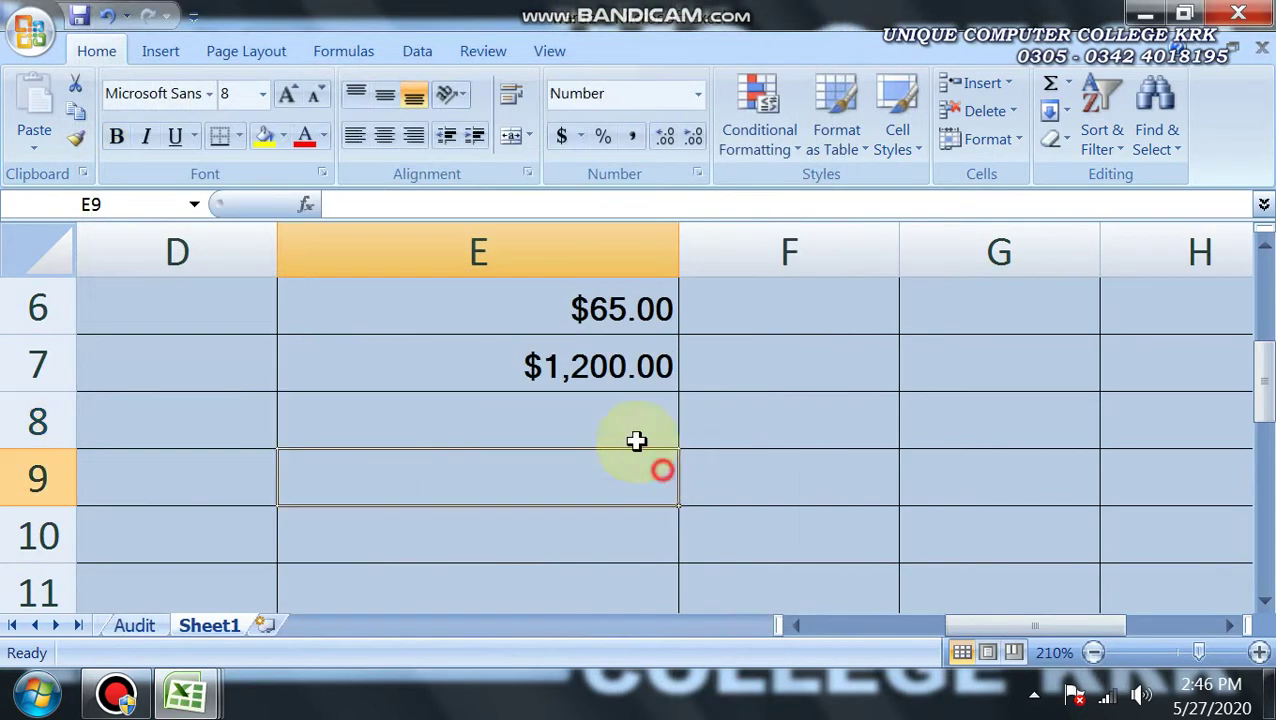
- Format E6:E8 as Currency with the £ Welsh (United Kingdom) symbol
{"action": "left_click", "coordinate": [576, 309]}
{"action": "left_click_drag", "start_coordinate": [576, 309], "coordinate": [578, 421]}
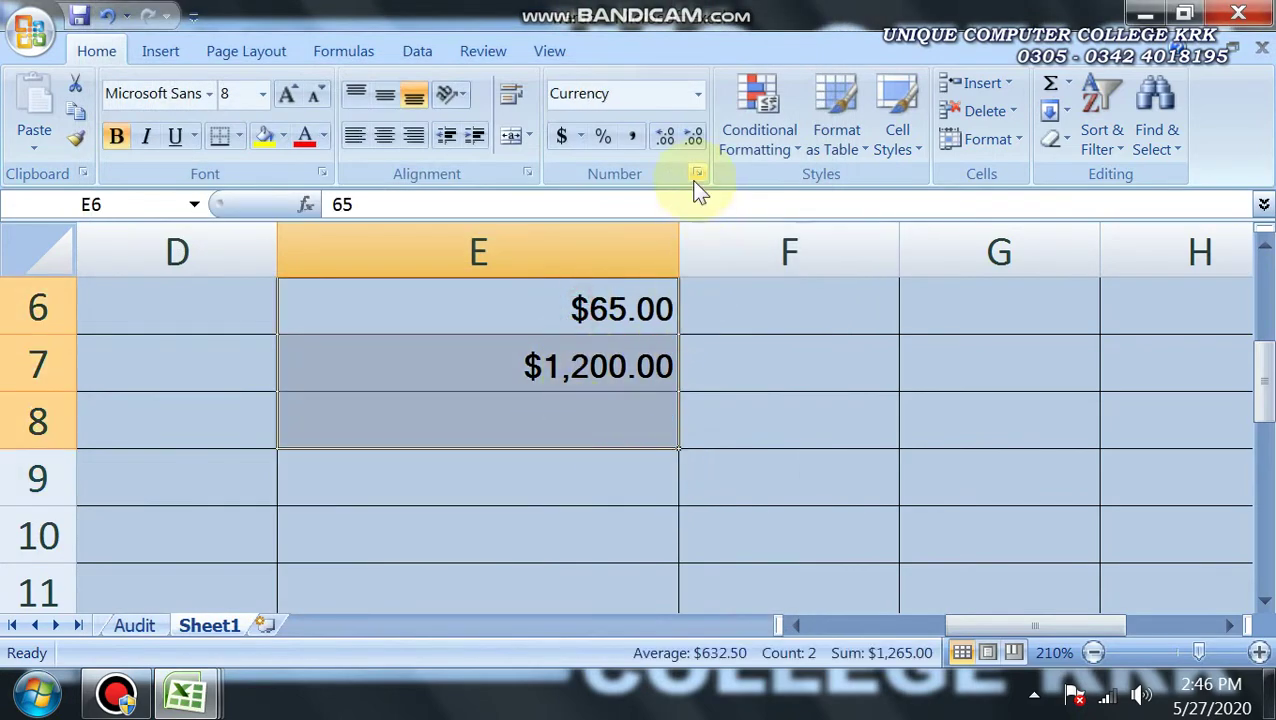
{"action": "left_click", "coordinate": [697, 175]}
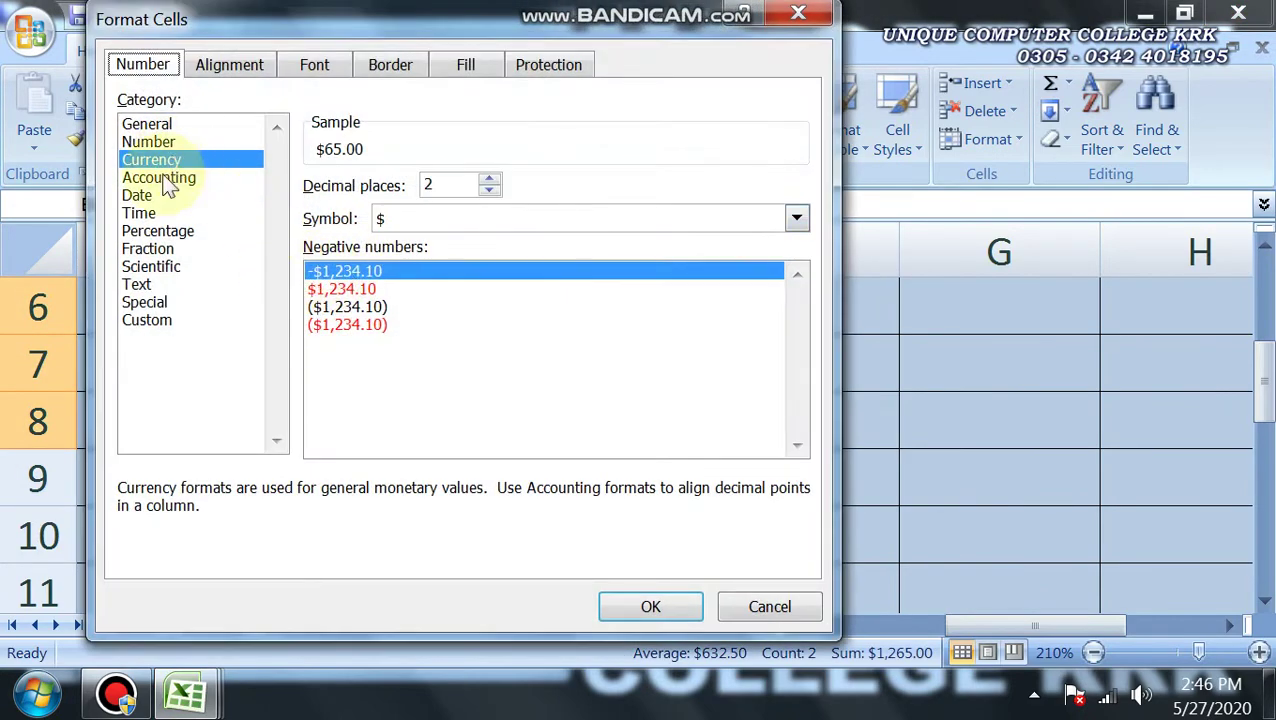
{"action": "left_click", "coordinate": [411, 218]}
{"action": "left_click", "coordinate": [797, 331]}
{"action": "left_click", "coordinate": [797, 331]}
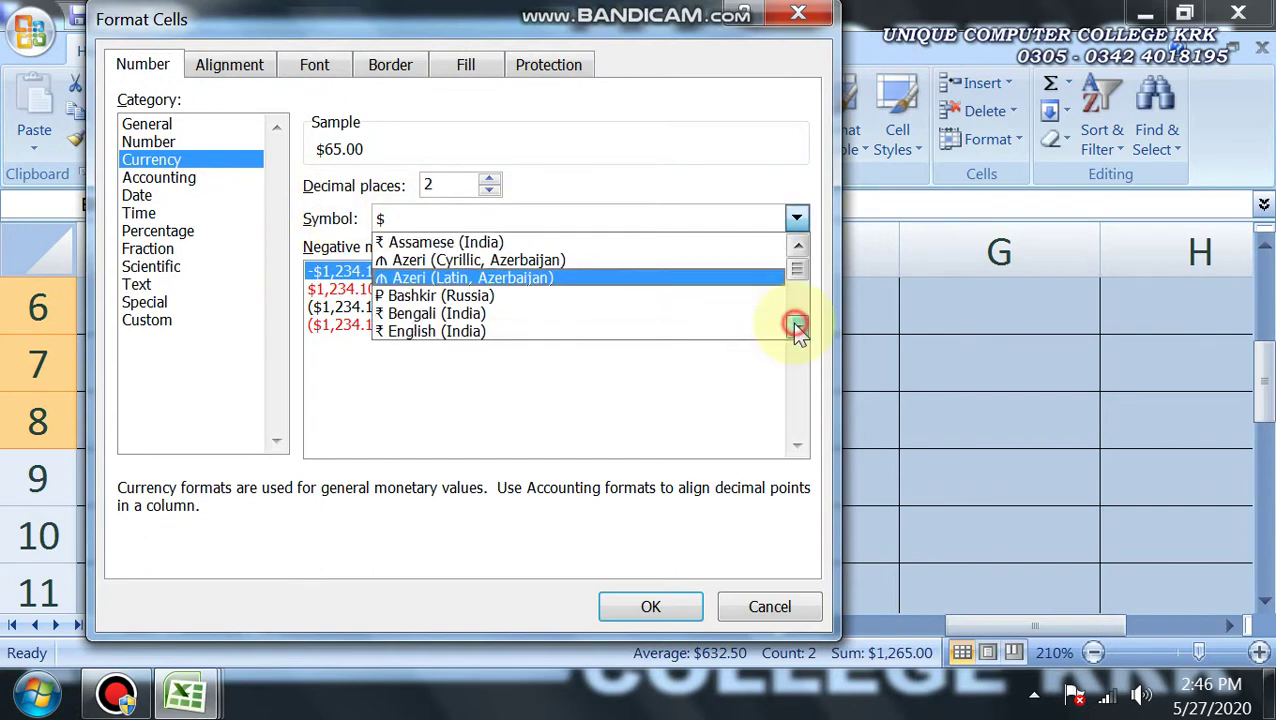
{"action": "left_click", "coordinate": [797, 331]}
{"action": "left_click", "coordinate": [797, 331]}
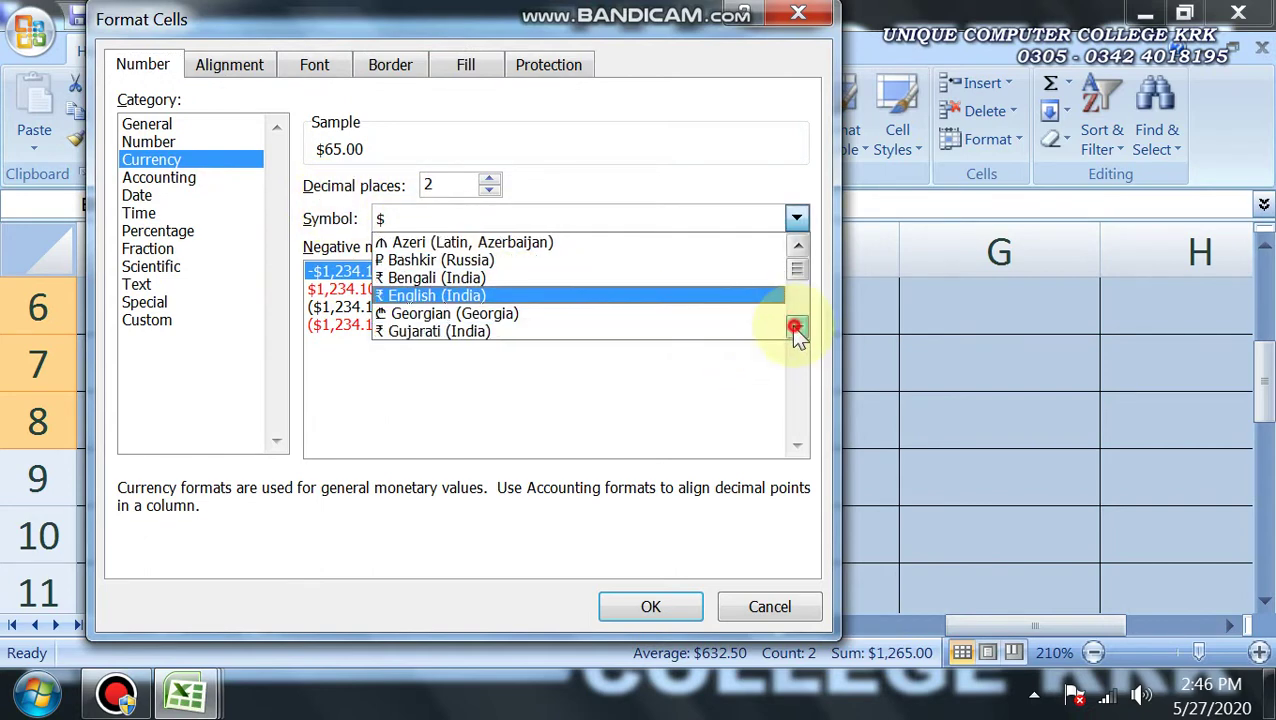
{"action": "left_click", "coordinate": [797, 331]}
{"action": "left_click", "coordinate": [797, 331]}
{"action": "left_click", "coordinate": [797, 331]}
{"action": "left_click", "coordinate": [797, 331]}
{"action": "left_click", "coordinate": [797, 331]}
{"action": "left_click", "coordinate": [797, 331]}
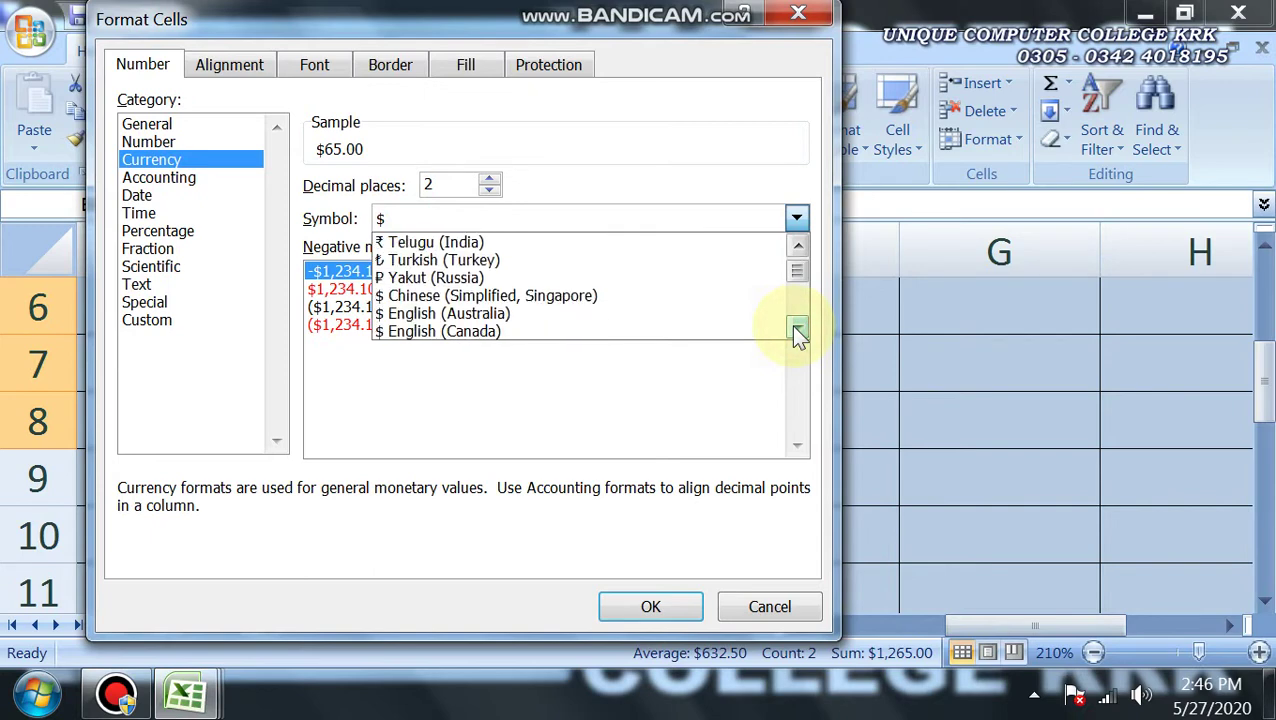
{"action": "left_click", "coordinate": [797, 331]}
{"action": "left_click", "coordinate": [797, 331]}
{"action": "left_click", "coordinate": [797, 331]}
{"action": "left_click", "coordinate": [797, 331]}
{"action": "left_click", "coordinate": [797, 331]}
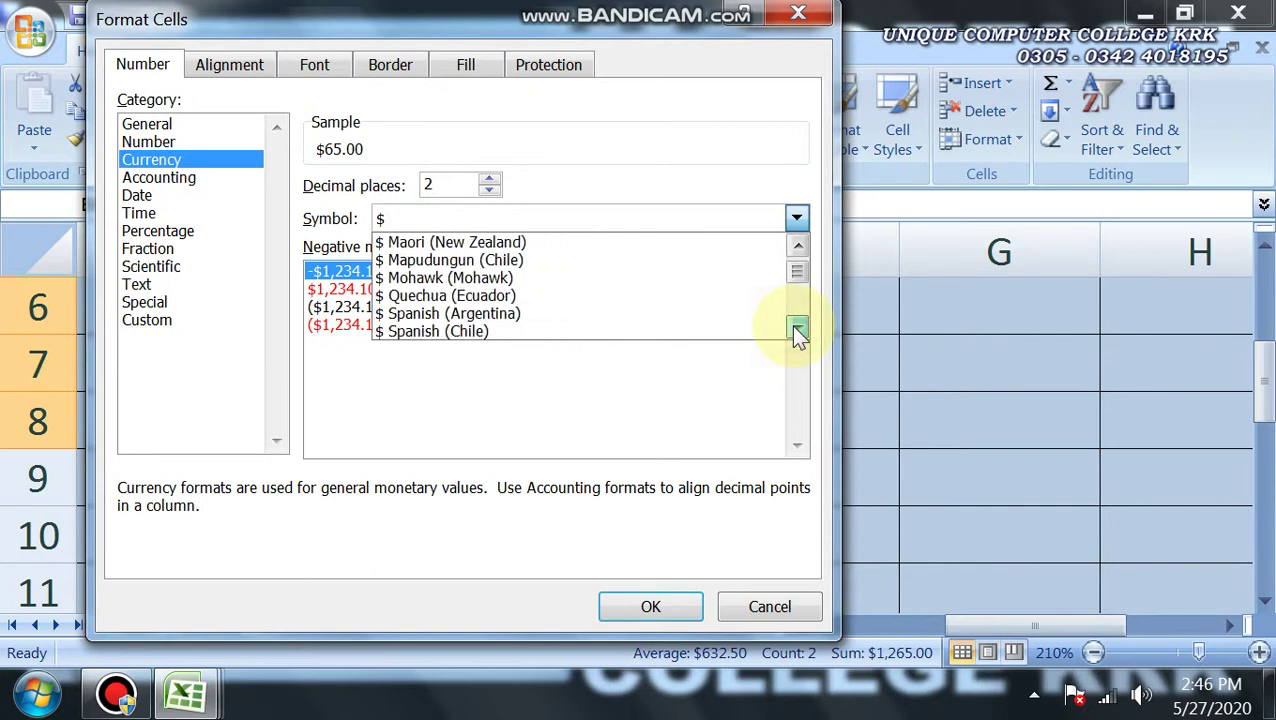
{"action": "left_click", "coordinate": [797, 331]}
{"action": "left_click", "coordinate": [797, 331]}
{"action": "left_click", "coordinate": [797, 331]}
{"action": "left_click", "coordinate": [797, 331]}
{"action": "left_click", "coordinate": [797, 331]}
{"action": "left_click", "coordinate": [797, 331]}
{"action": "left_click", "coordinate": [797, 331]}
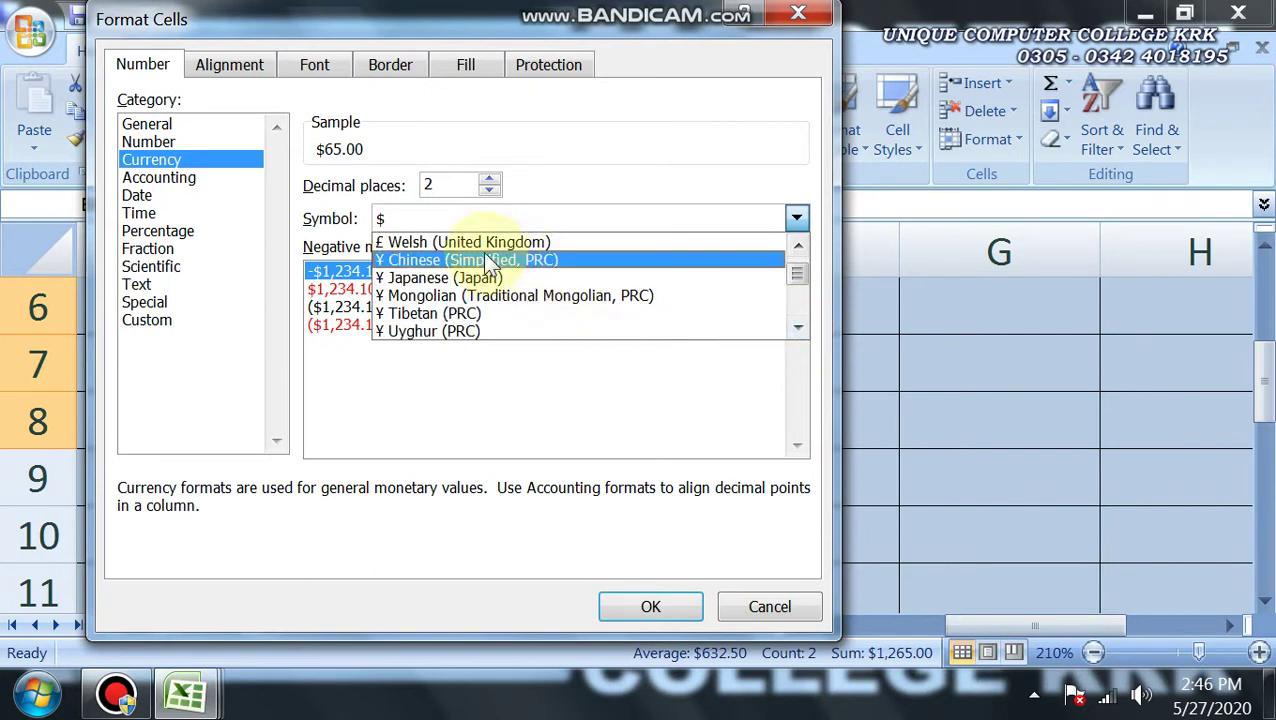
{"action": "left_click", "coordinate": [465, 243]}
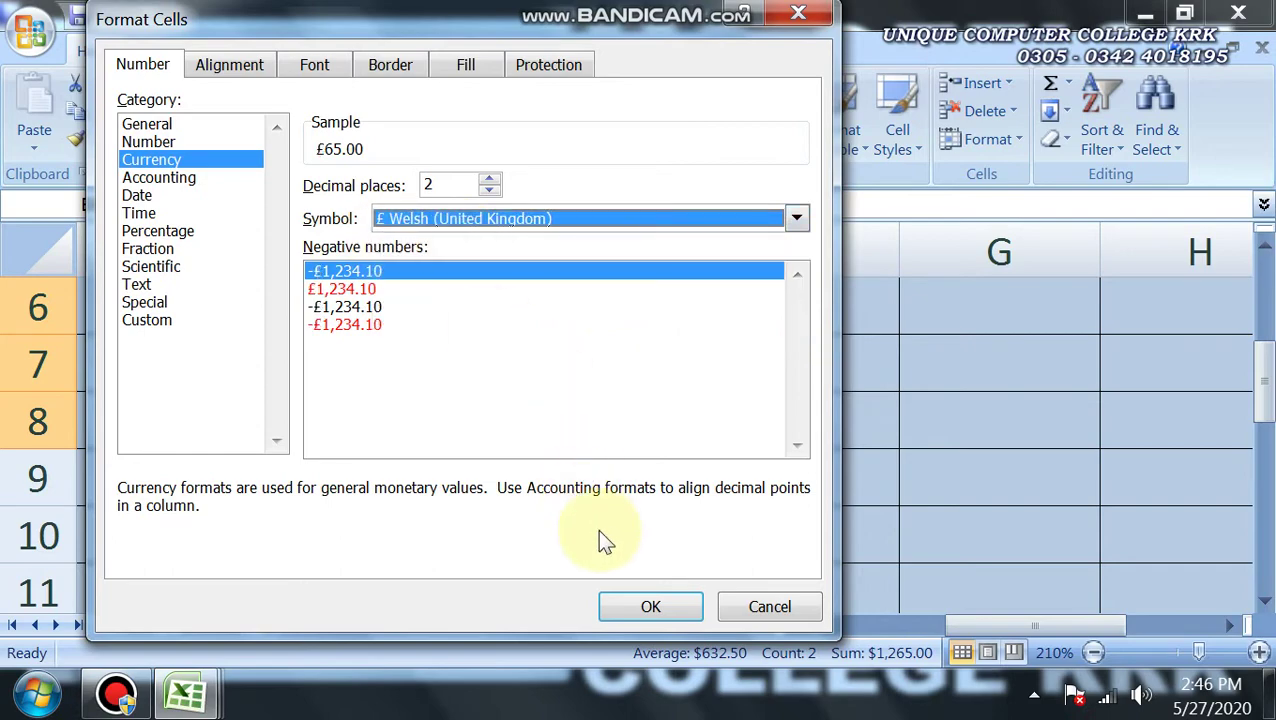
{"action": "left_click", "coordinate": [620, 607]}
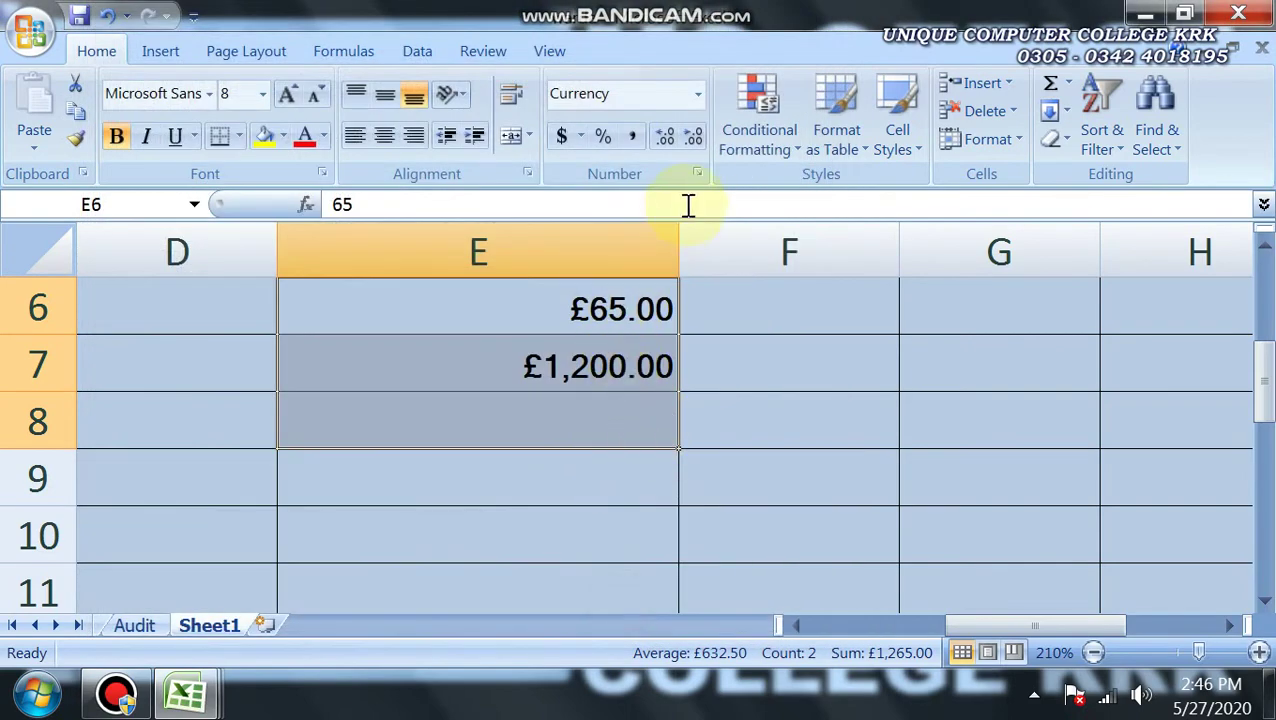
- Change the currency symbol of E6:E8 to ¥ Chinese (Simplified, PRC)
{"action": "left_click", "coordinate": [696, 174]}
{"action": "left_click", "coordinate": [445, 218]}
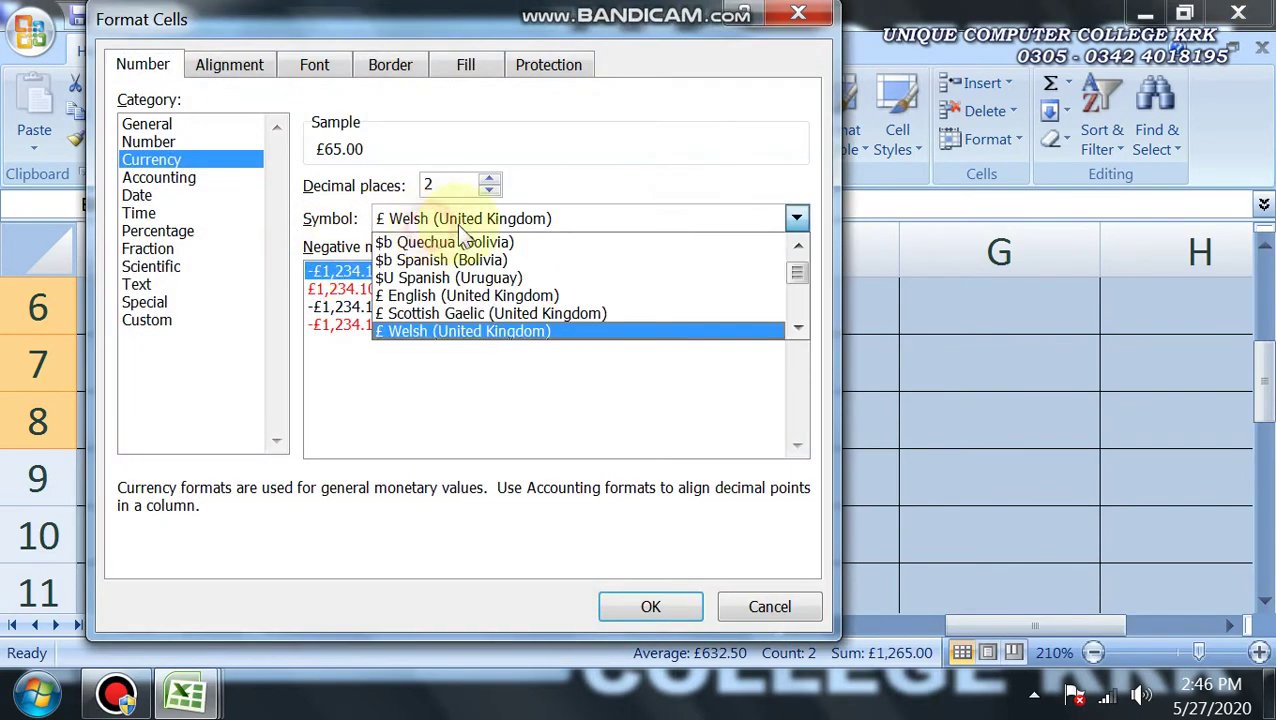
{"action": "scroll", "coordinate": [798, 328], "scroll_direction": "down", "scroll_amount": 3}
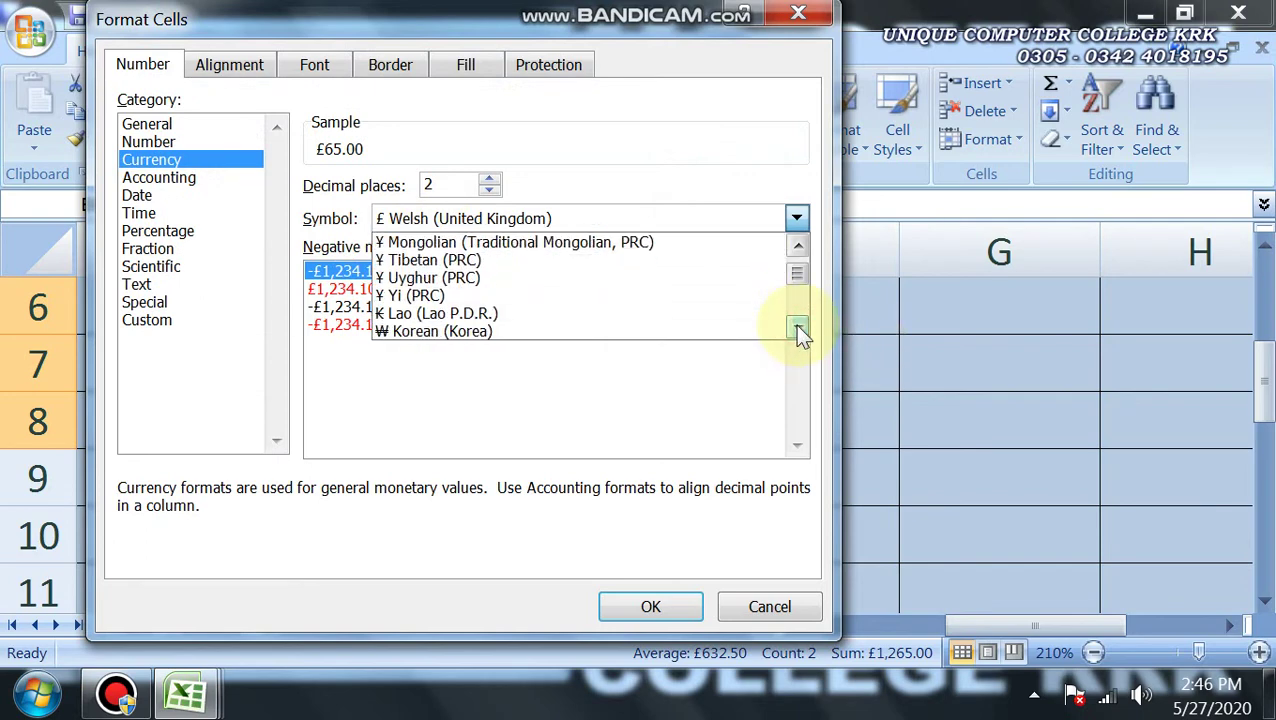
{"action": "left_click", "coordinate": [797, 246]}
{"action": "left_click", "coordinate": [797, 246]}
{"action": "left_click", "coordinate": [797, 246]}
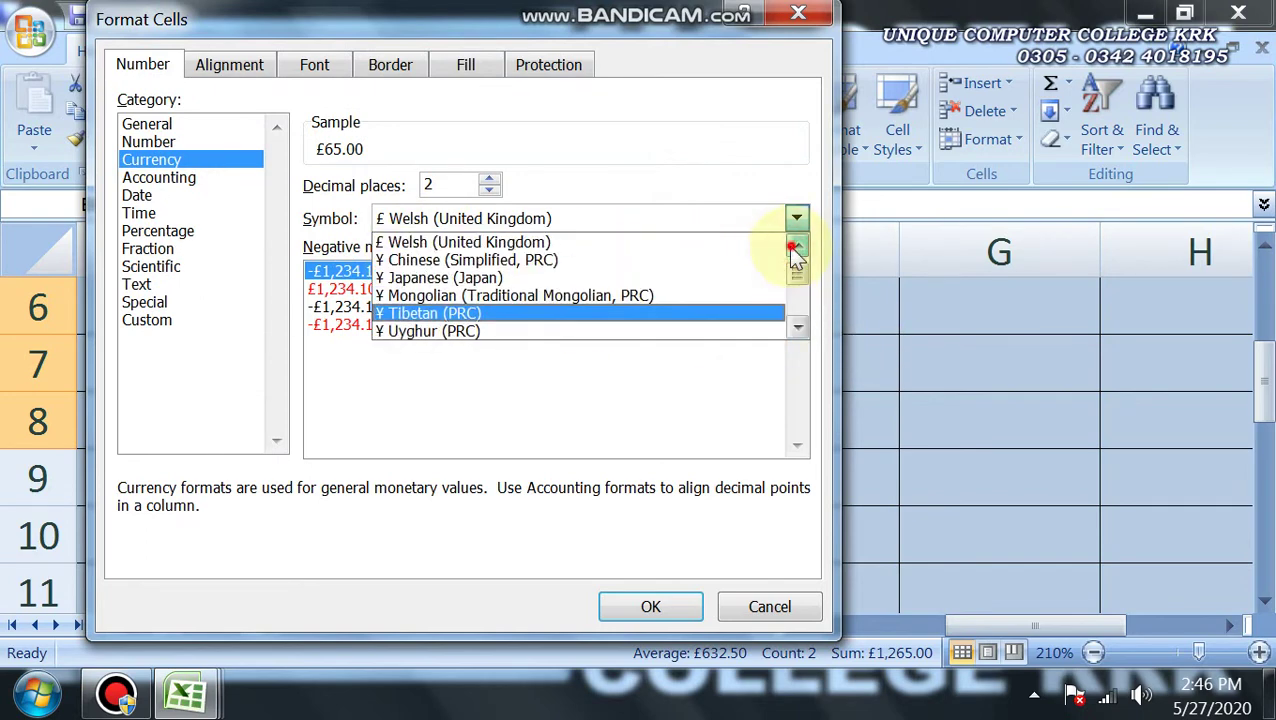
{"action": "left_click", "coordinate": [468, 262]}
{"action": "left_click", "coordinate": [650, 604]}
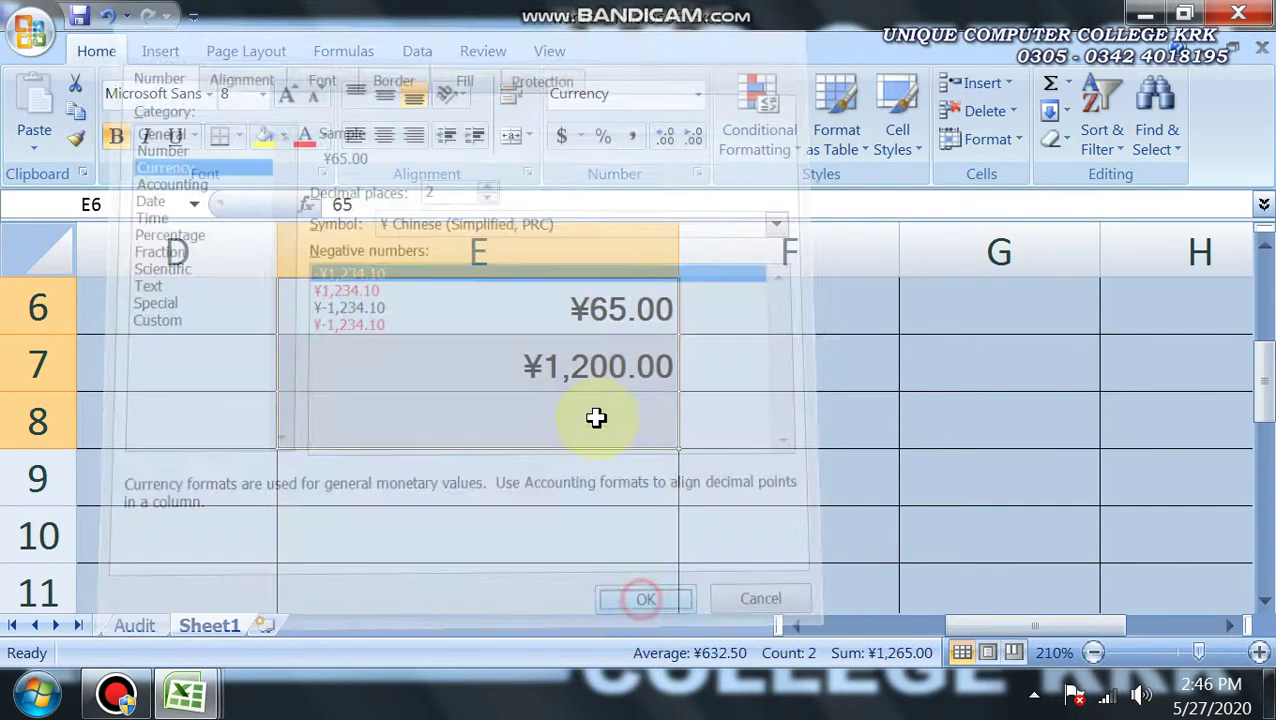
- Enter 5600 in E8
{"action": "left_click", "coordinate": [594, 464]}
{"action": "left_click", "coordinate": [585, 420]}
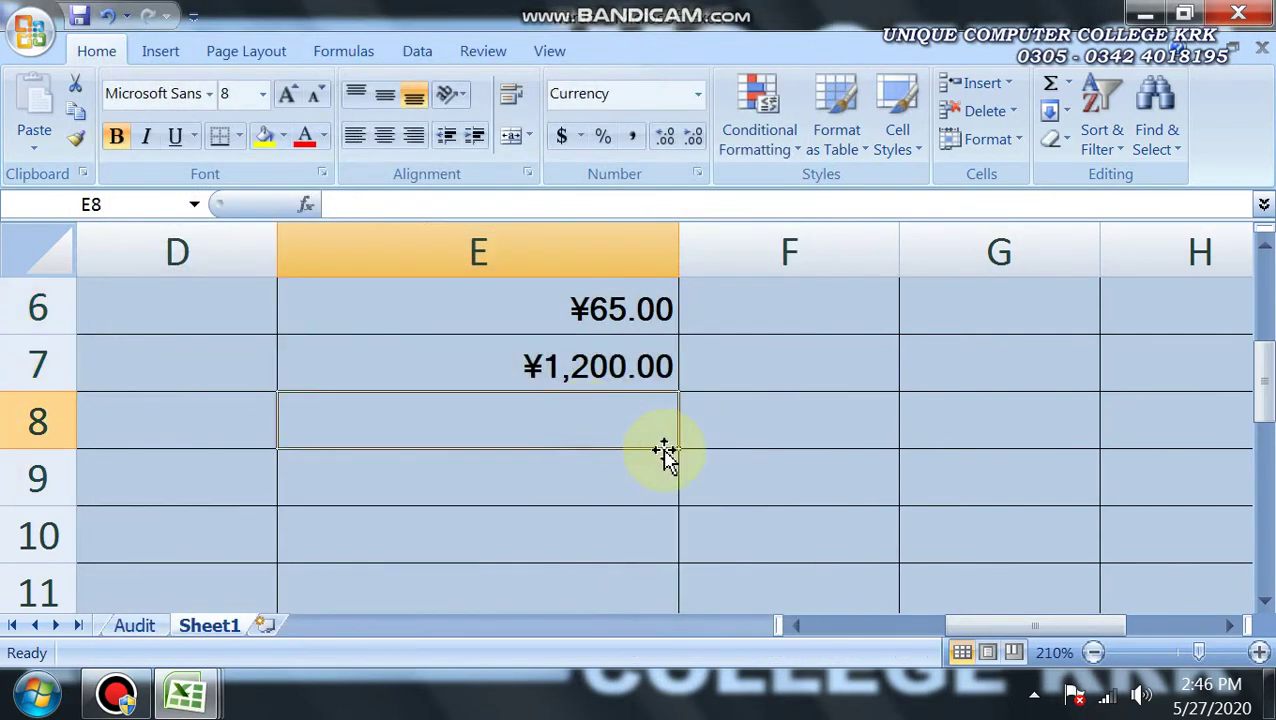
{"action": "type", "text": "5600"}
{"action": "key", "text": "Return"}
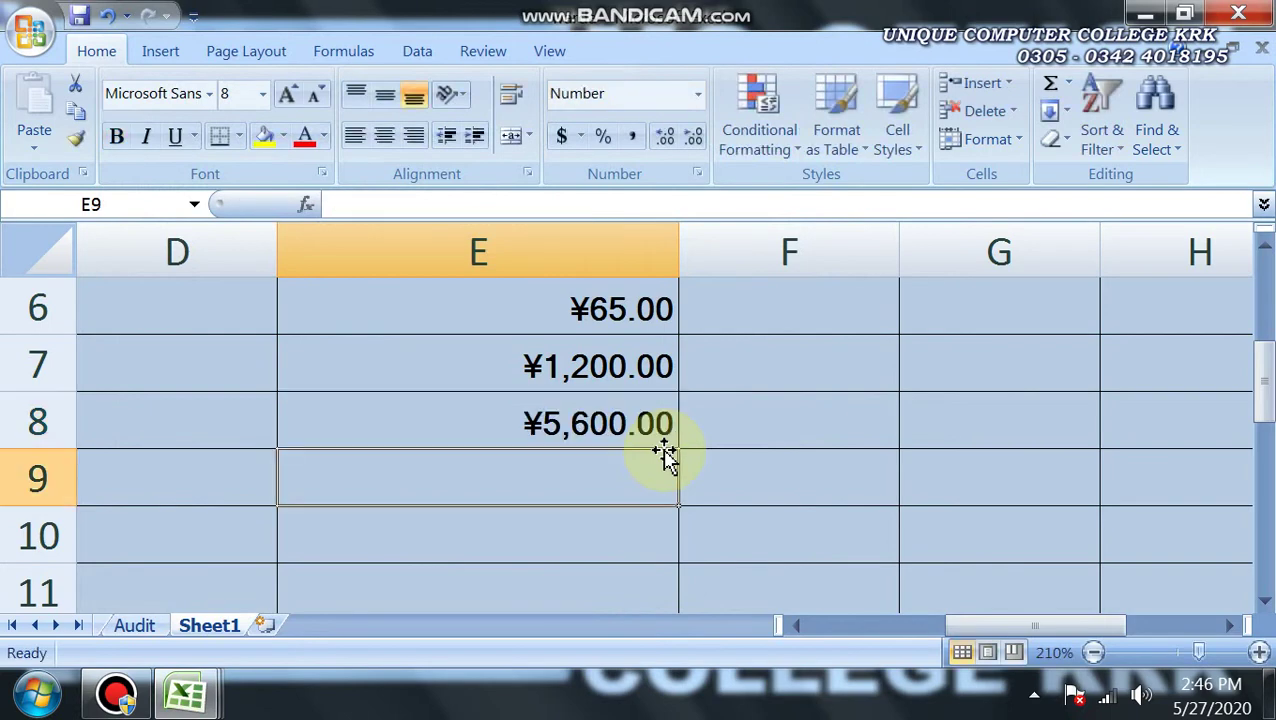
- Change the currency symbol of E6:E8 to PKR
{"action": "left_click_drag", "start_coordinate": [592, 307], "coordinate": [615, 425]}
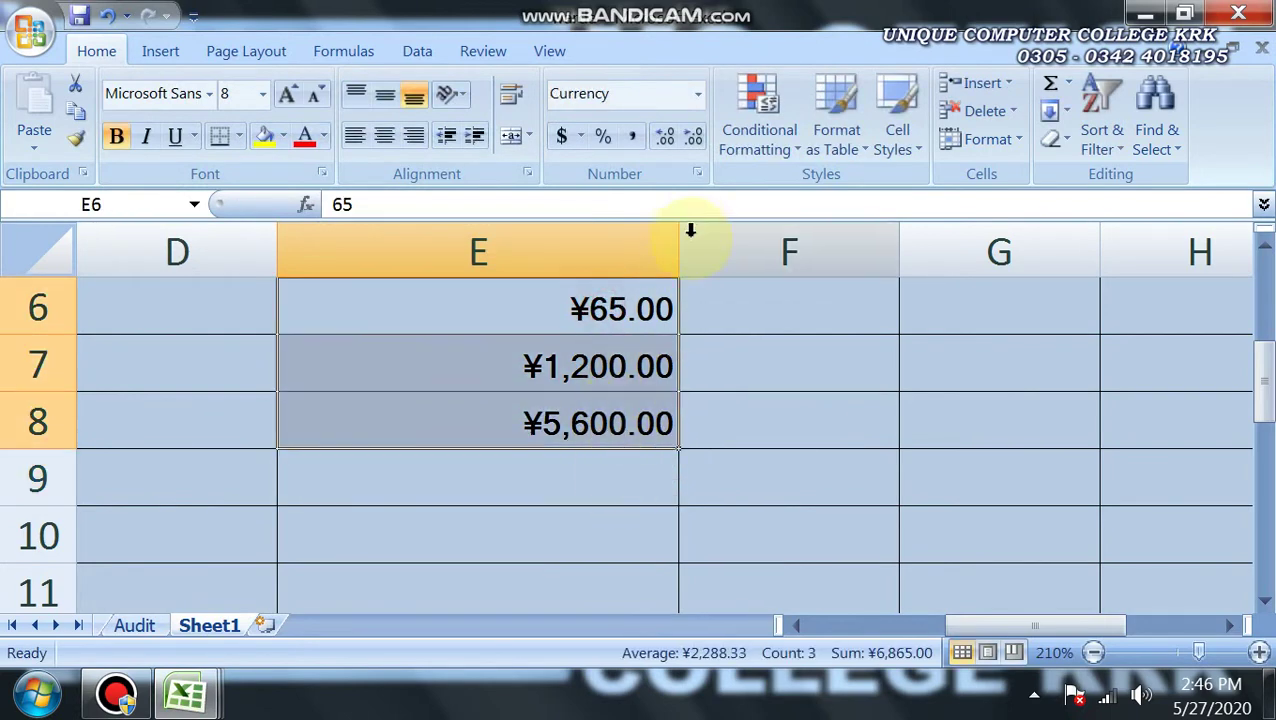
{"action": "left_click", "coordinate": [698, 174]}
{"action": "left_click", "coordinate": [456, 220]}
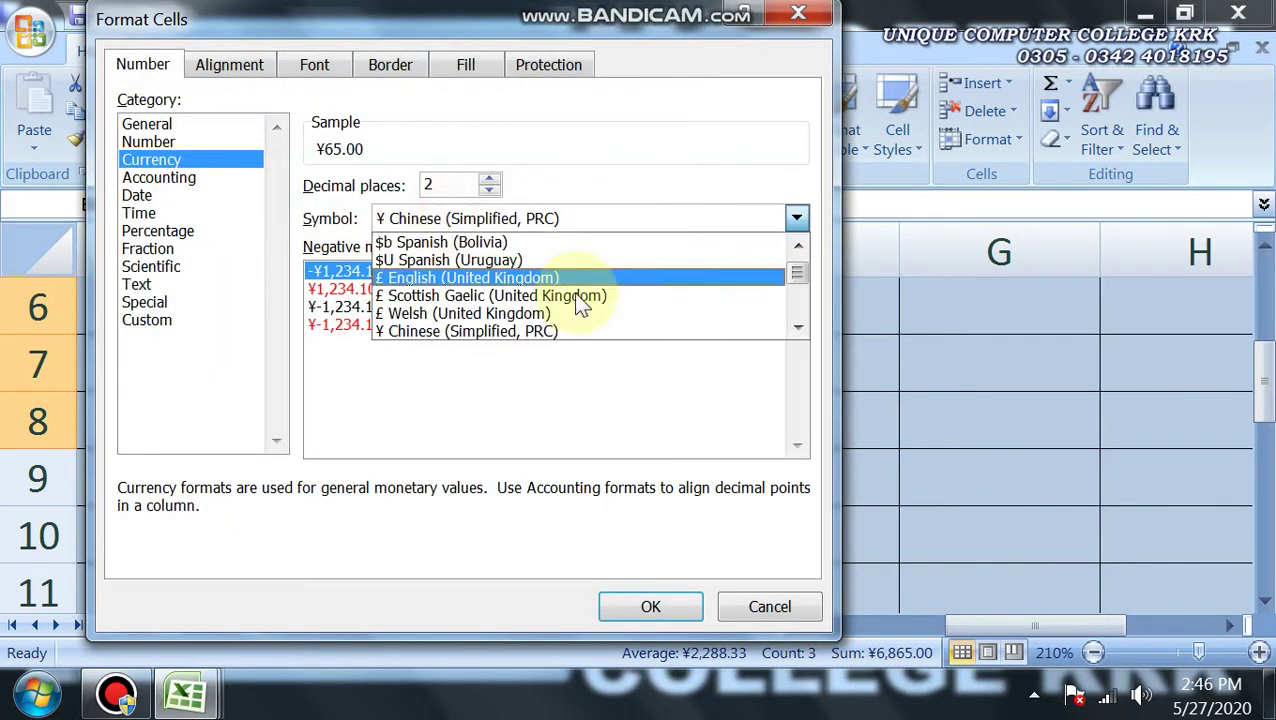
{"action": "left_click_drag", "start_coordinate": [807, 283], "coordinate": [630, 278]}
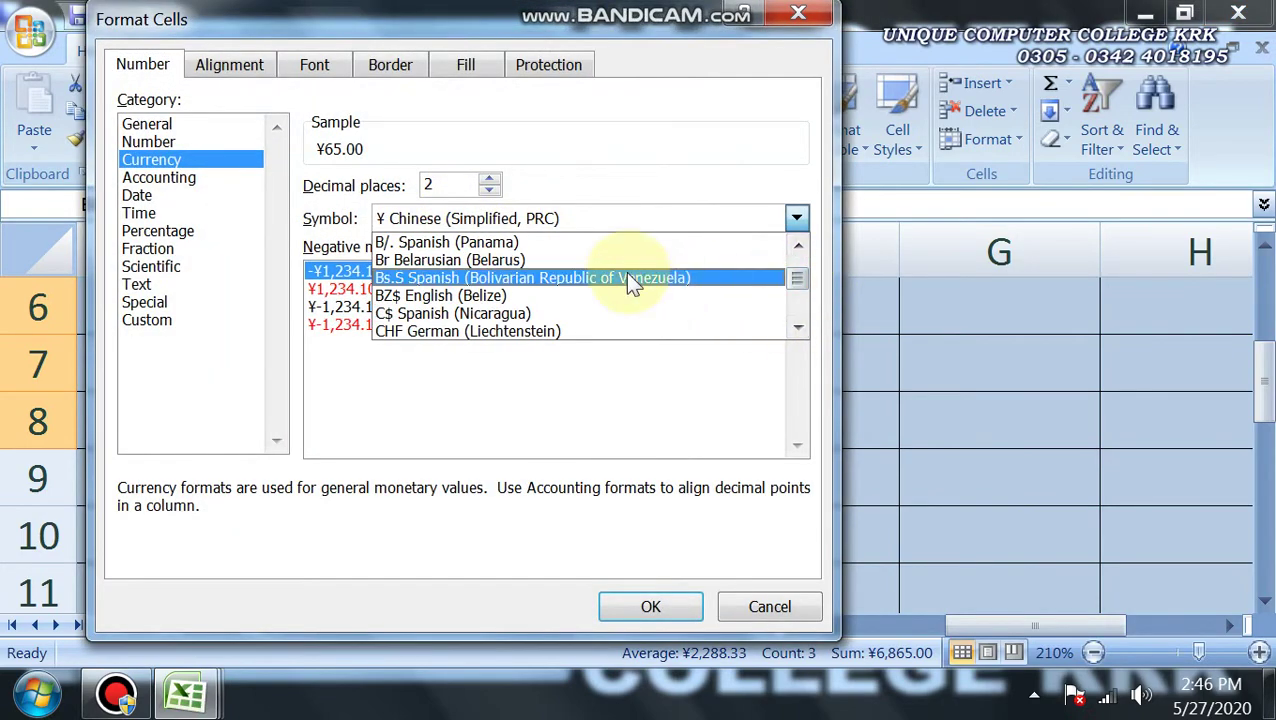
{"action": "key", "text": "p"}
{"action": "key", "text": "p"}
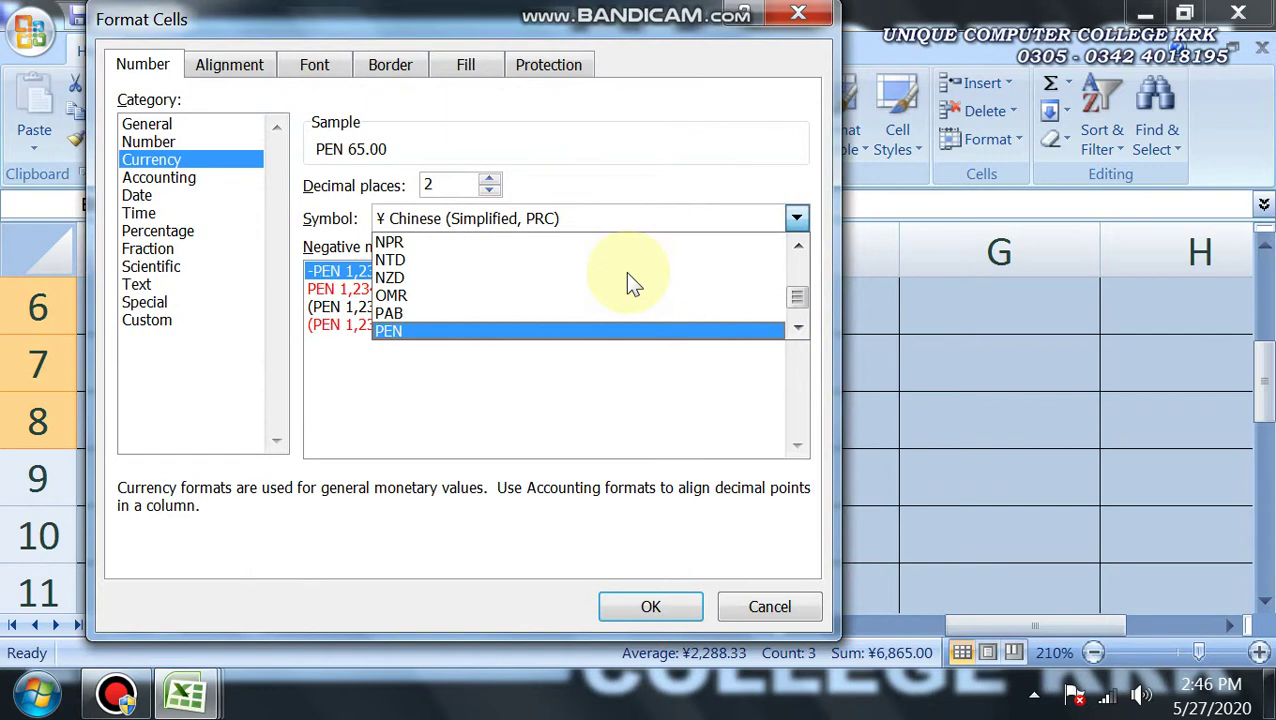
{"action": "key", "text": "p"}
{"action": "key", "text": "p"}
{"action": "key", "text": "p"}
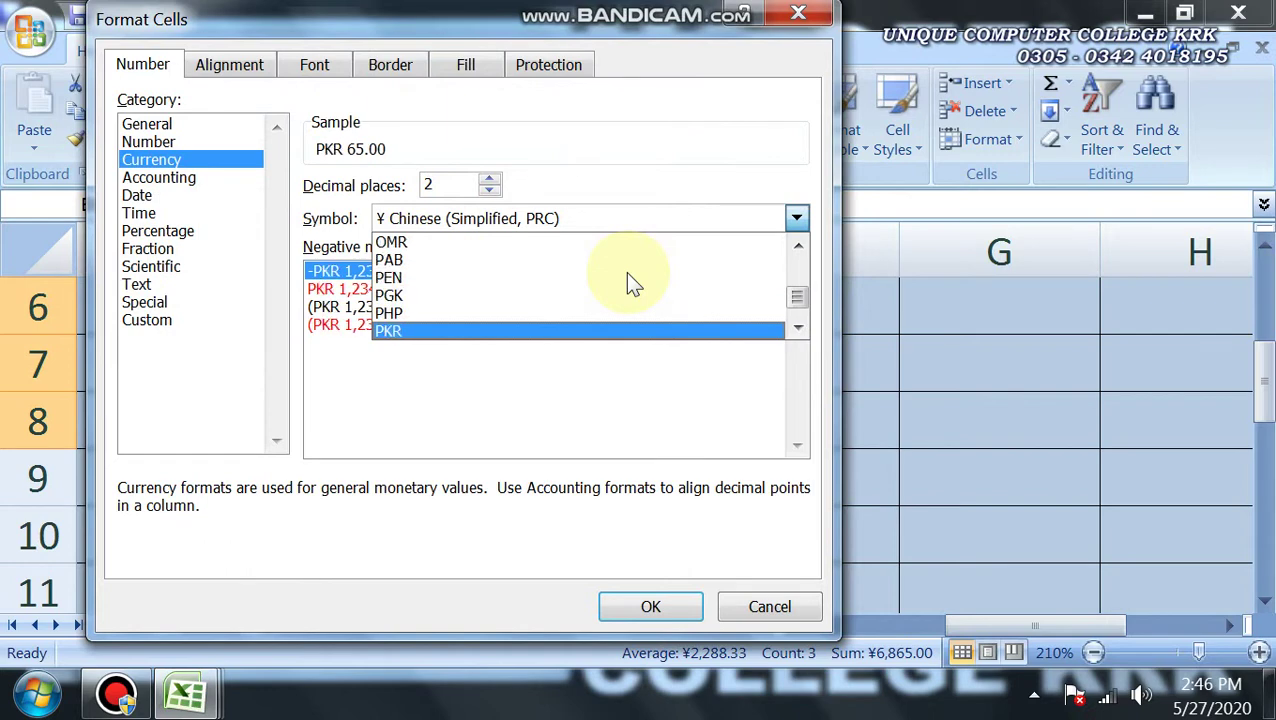
{"action": "left_click", "coordinate": [390, 332]}
{"action": "left_click", "coordinate": [630, 606]}
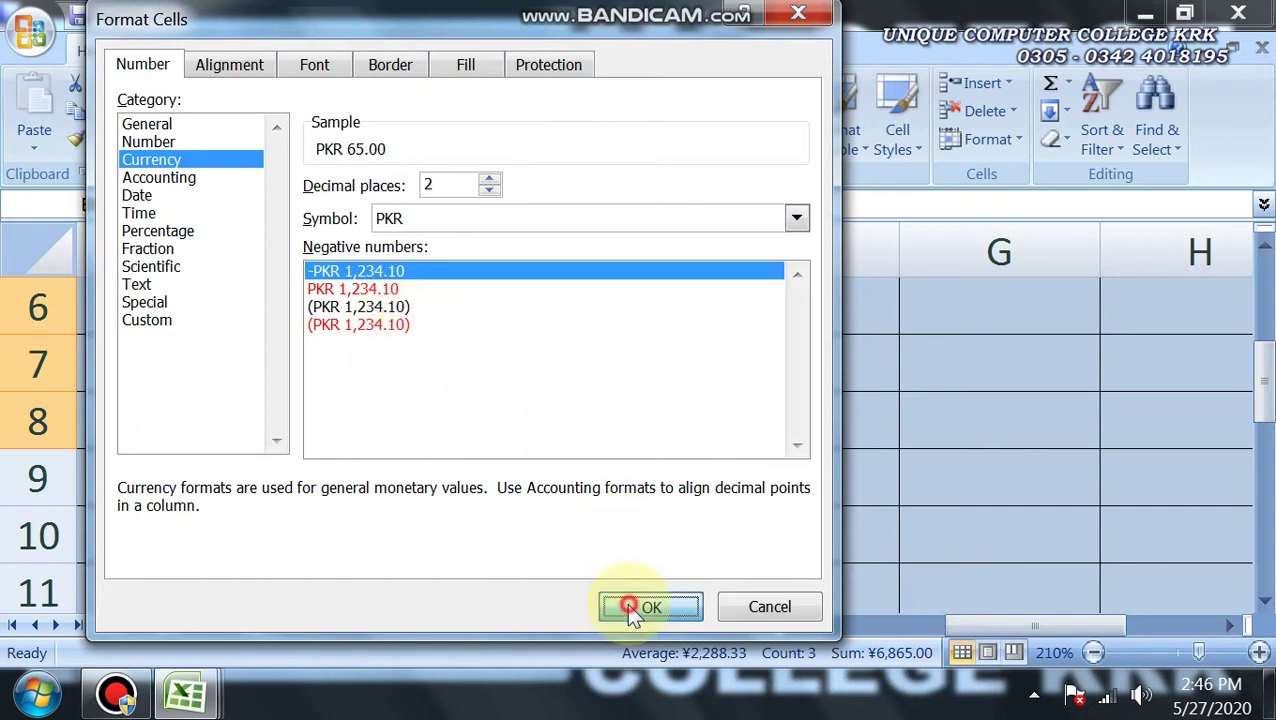
- Clear E6:E8 and enter 45 in E6, 65 in E7 and 7500 in E8
{"action": "left_click_drag", "start_coordinate": [584, 310], "coordinate": [597, 420]}
{"action": "key", "text": "Delete"}
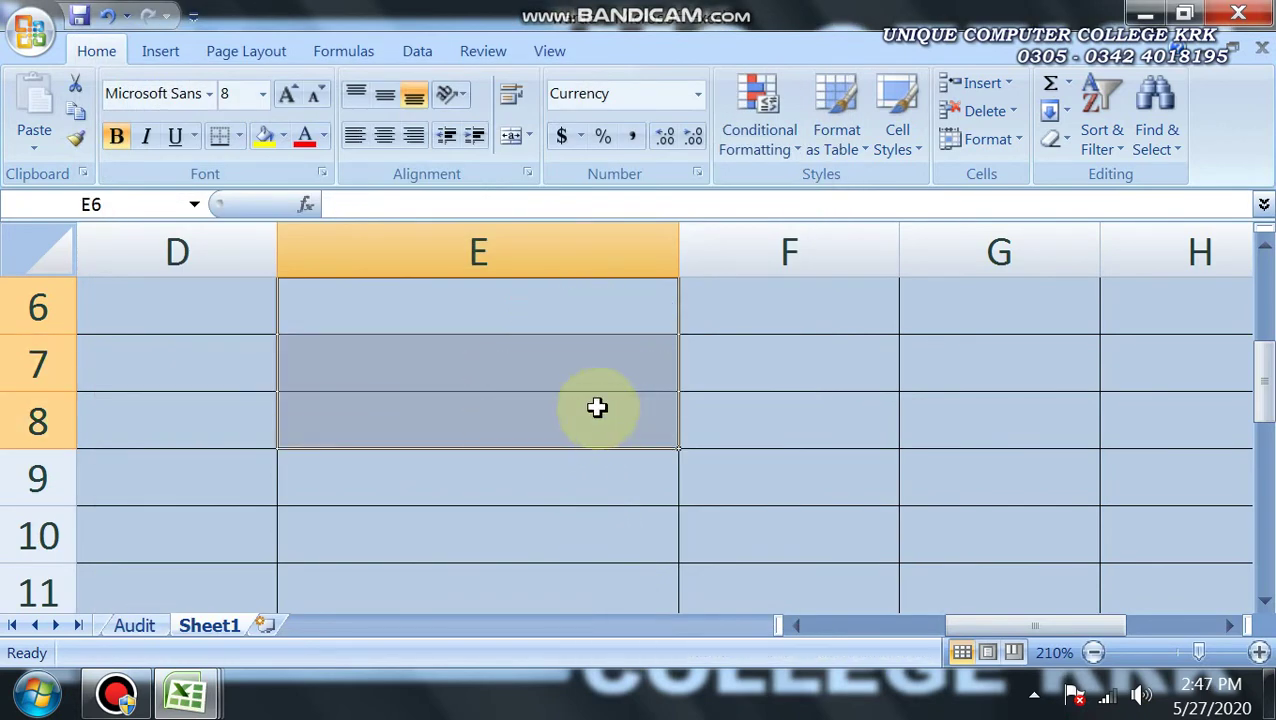
{"action": "left_click", "coordinate": [597, 318]}
{"action": "type", "text": "45"}
{"action": "left_click", "coordinate": [605, 357]}
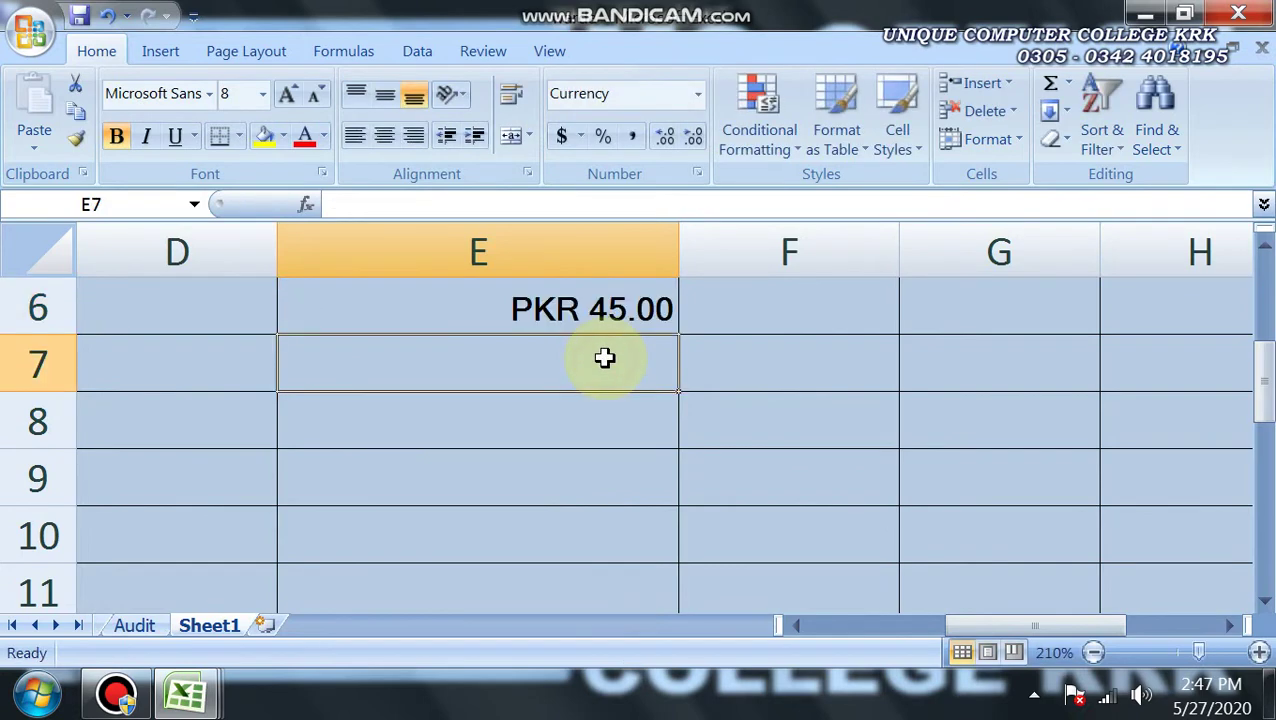
{"action": "type", "text": "65"}
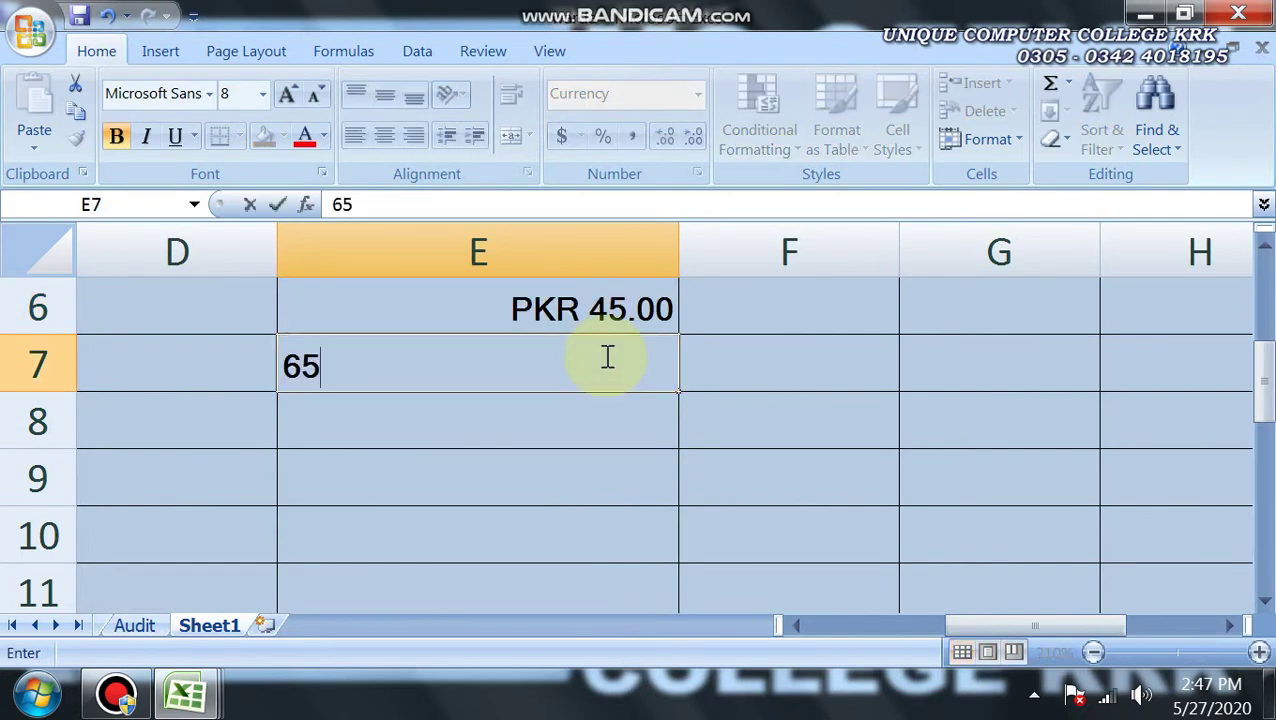
{"action": "left_click", "coordinate": [610, 415]}
{"action": "type", "text": "7500"}
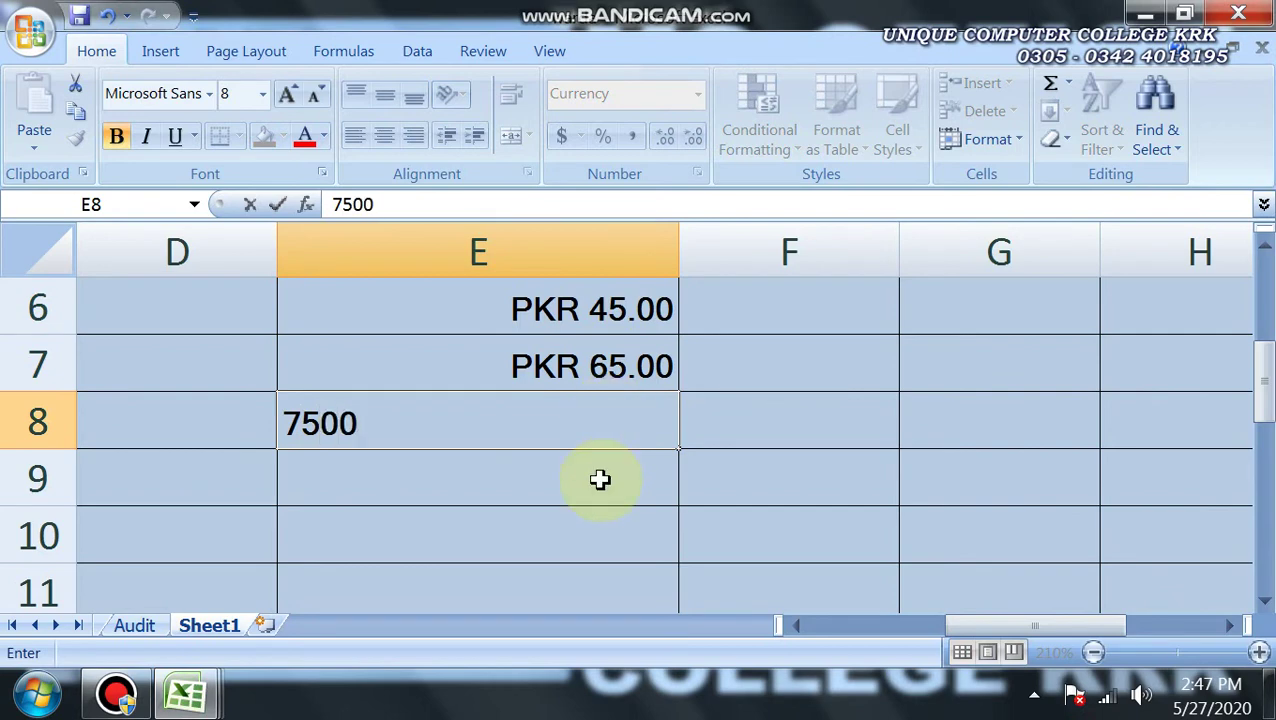
{"action": "left_click", "coordinate": [599, 479]}
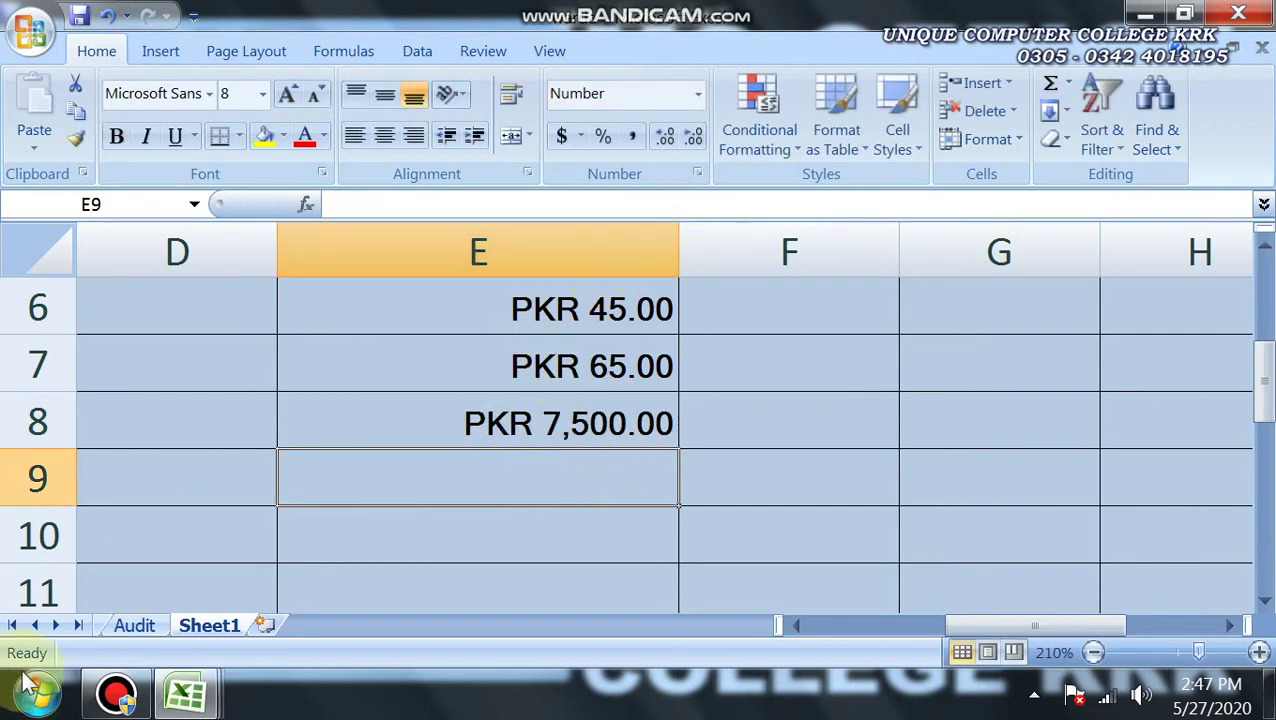
{"action": "left_click", "coordinate": [110, 693]}
{"action": "left_click", "coordinate": [110, 693]}
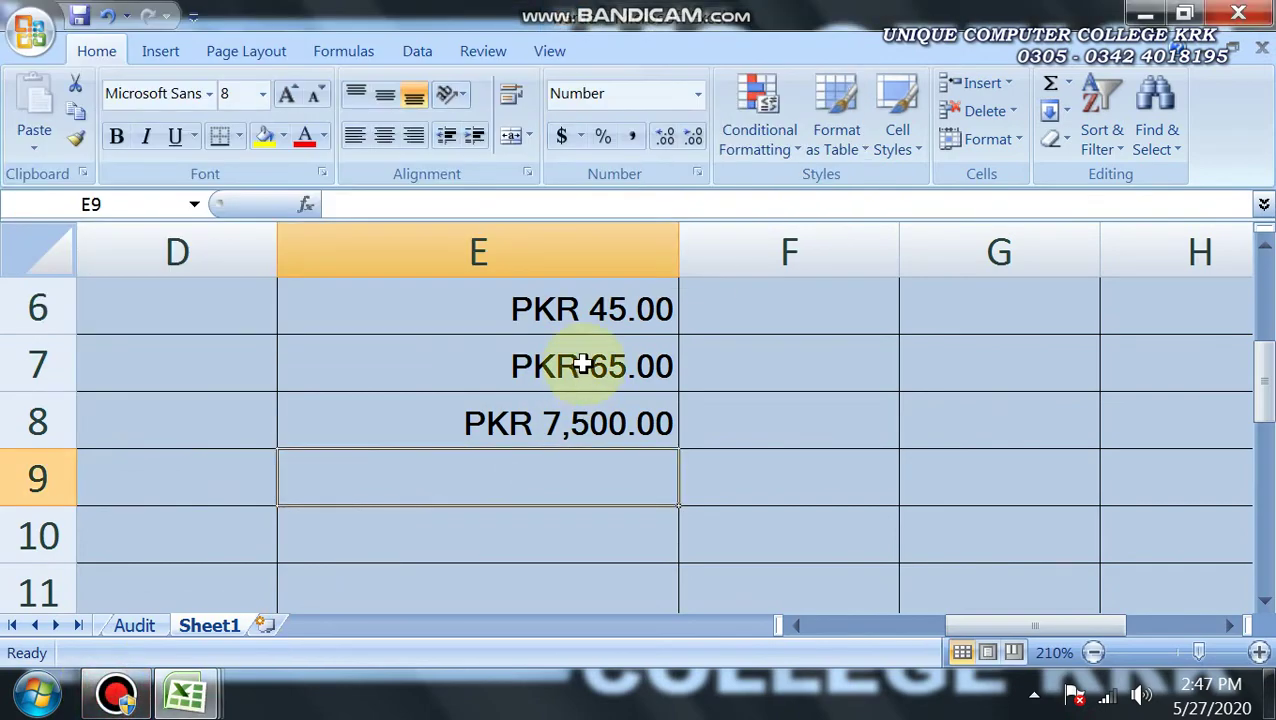
{"action": "left_click", "coordinate": [698, 176]}
{"action": "left_click", "coordinate": [168, 162]}
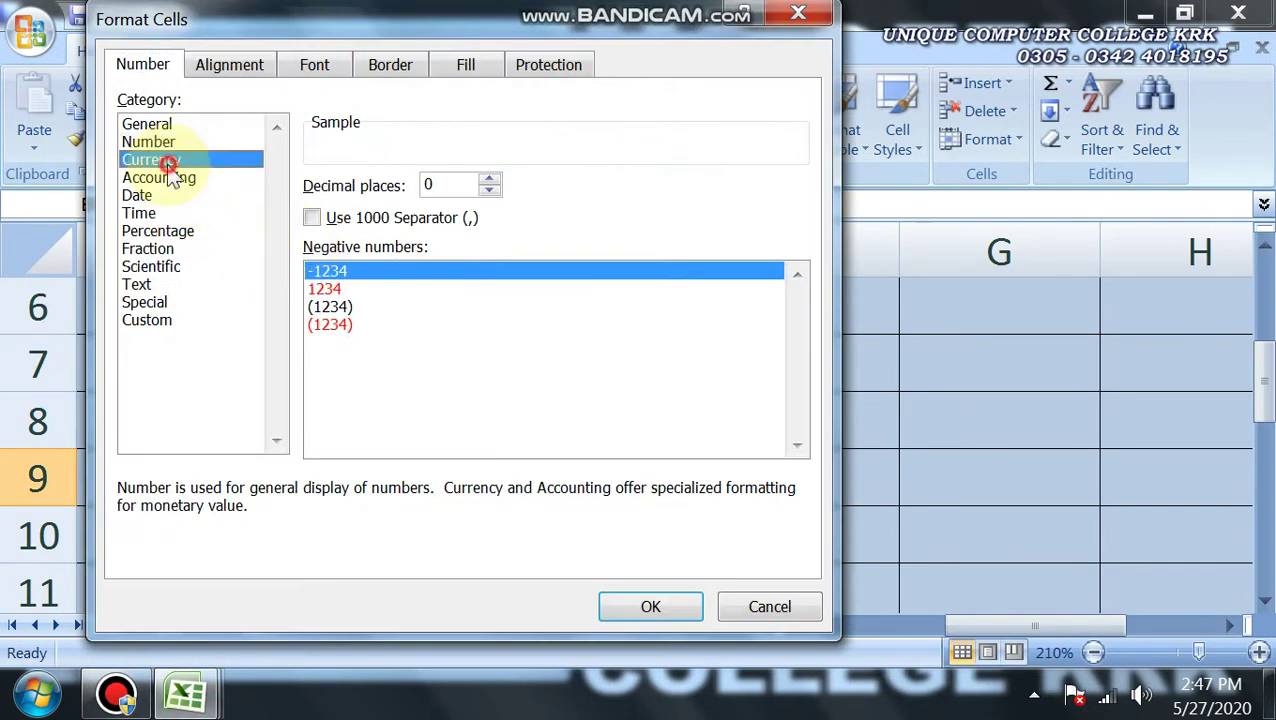
{"action": "left_click", "coordinate": [165, 178]}
{"action": "left_click", "coordinate": [745, 615]}
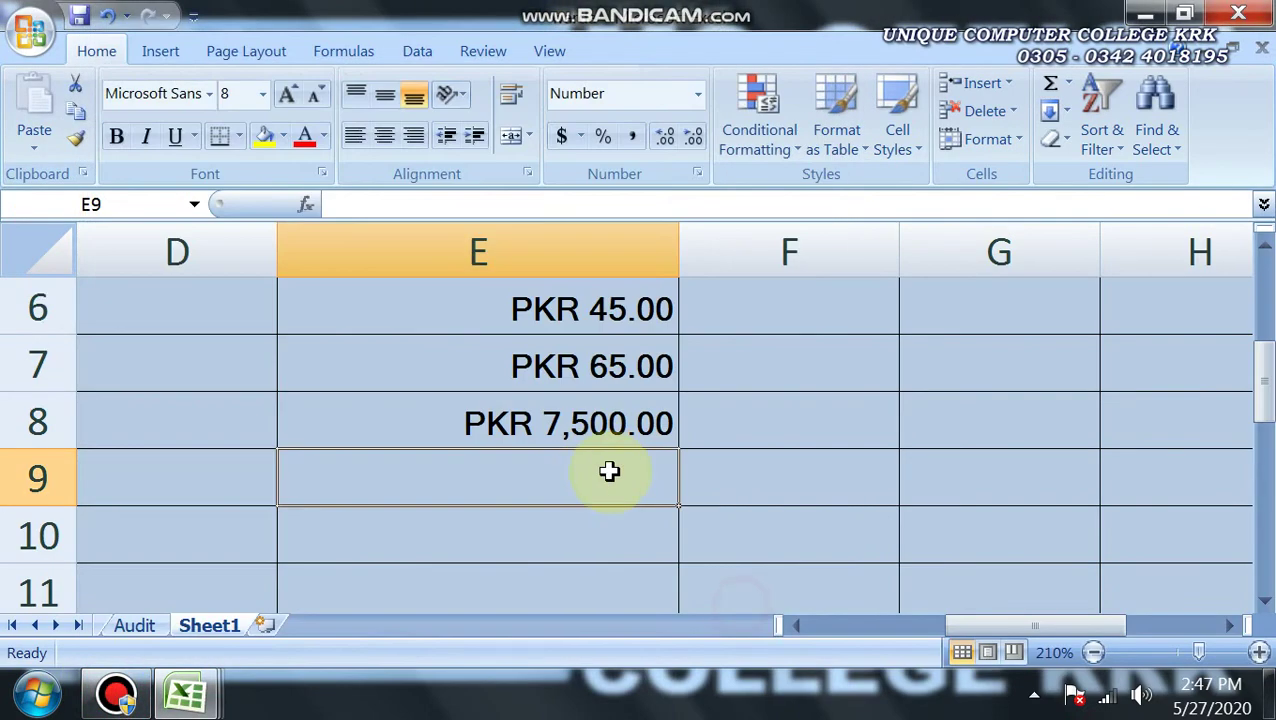
- Compare the Accounting and Currency format options for E6:E8 in Format Cells without applying a change
{"action": "left_click_drag", "start_coordinate": [541, 305], "coordinate": [552, 421]}
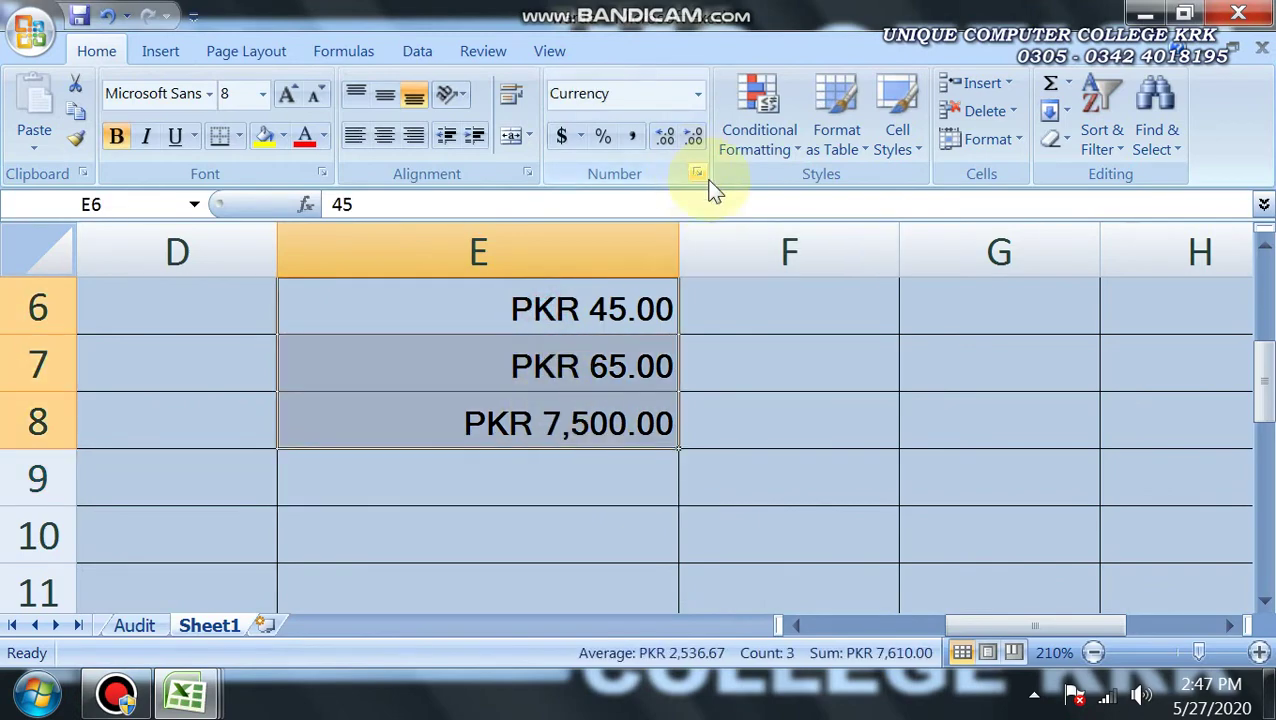
{"action": "left_click", "coordinate": [697, 177]}
{"action": "left_click", "coordinate": [235, 178]}
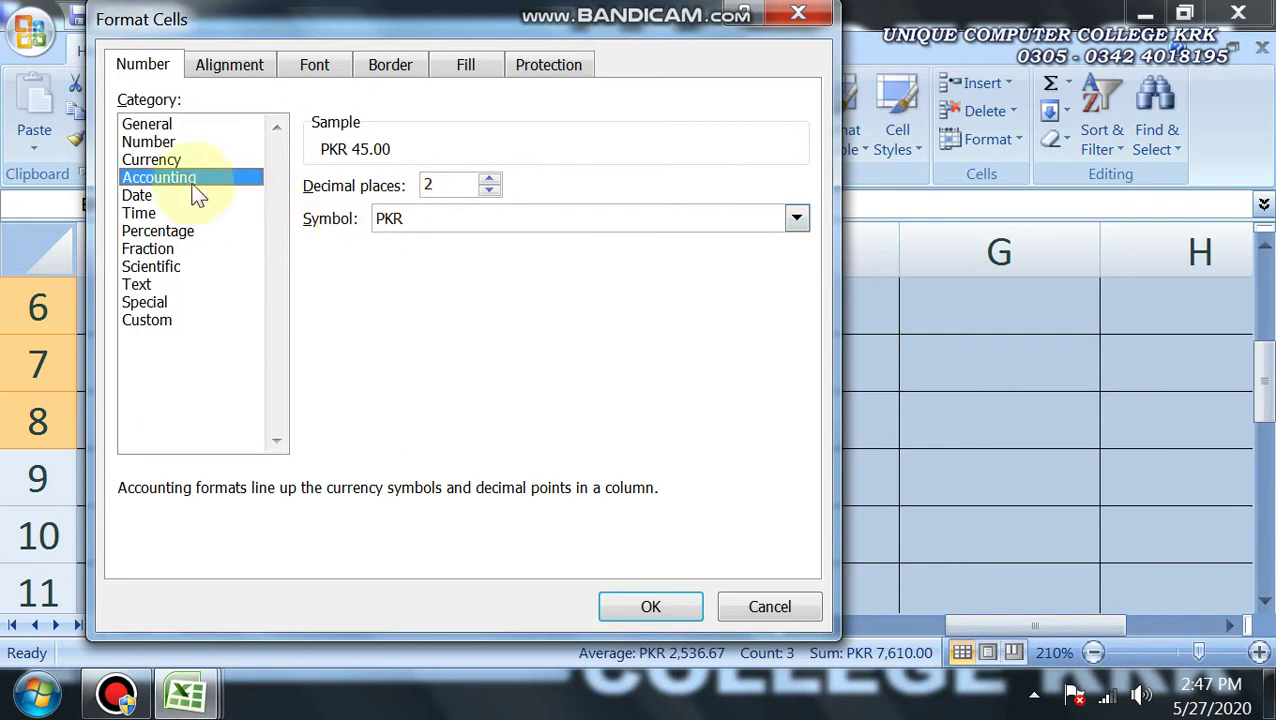
{"action": "left_click", "coordinate": [170, 159]}
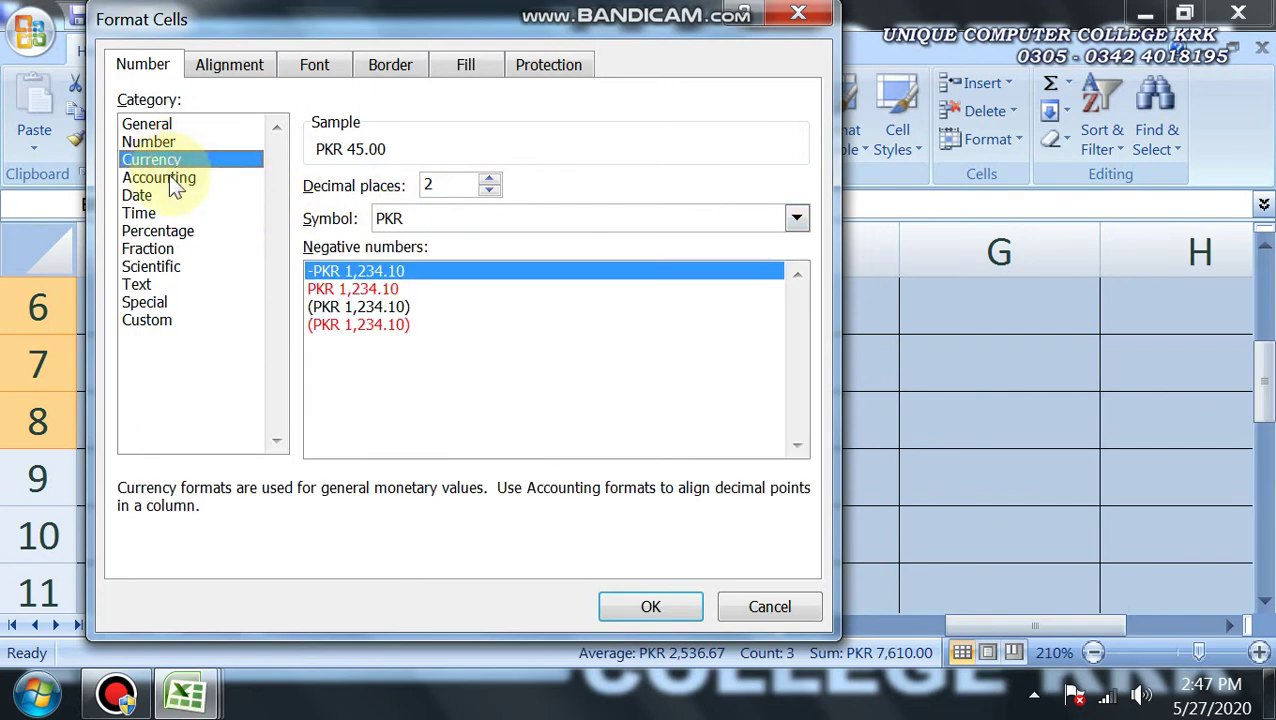
{"action": "left_click", "coordinate": [177, 178]}
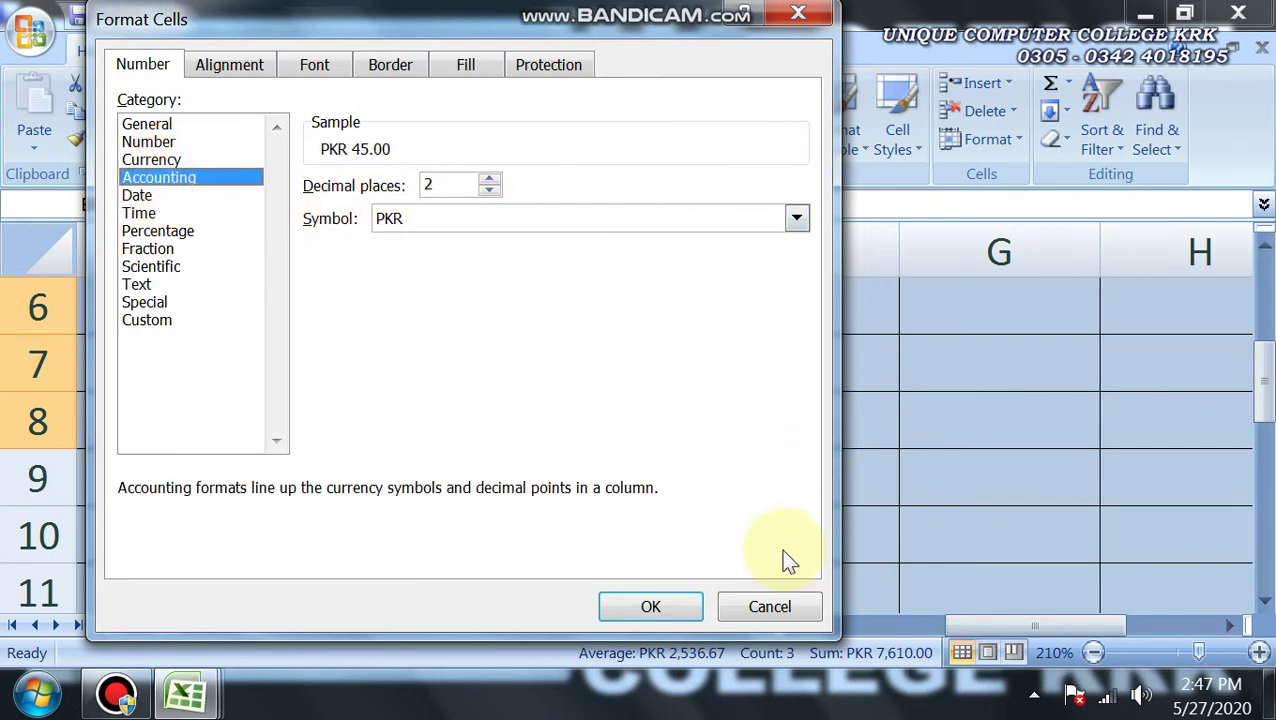
{"action": "left_click", "coordinate": [779, 607]}
{"action": "left_click", "coordinate": [605, 535]}
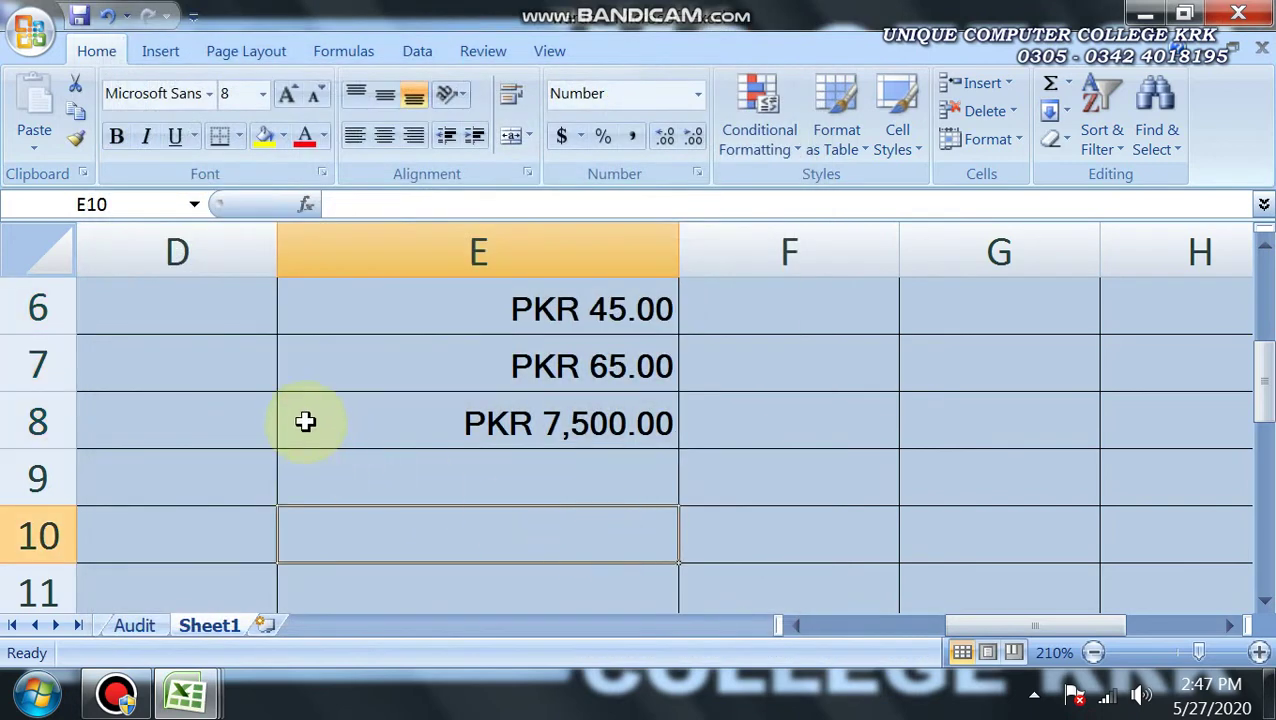
- Enter the formula =today() in D6
{"action": "left_click", "coordinate": [797, 626]}
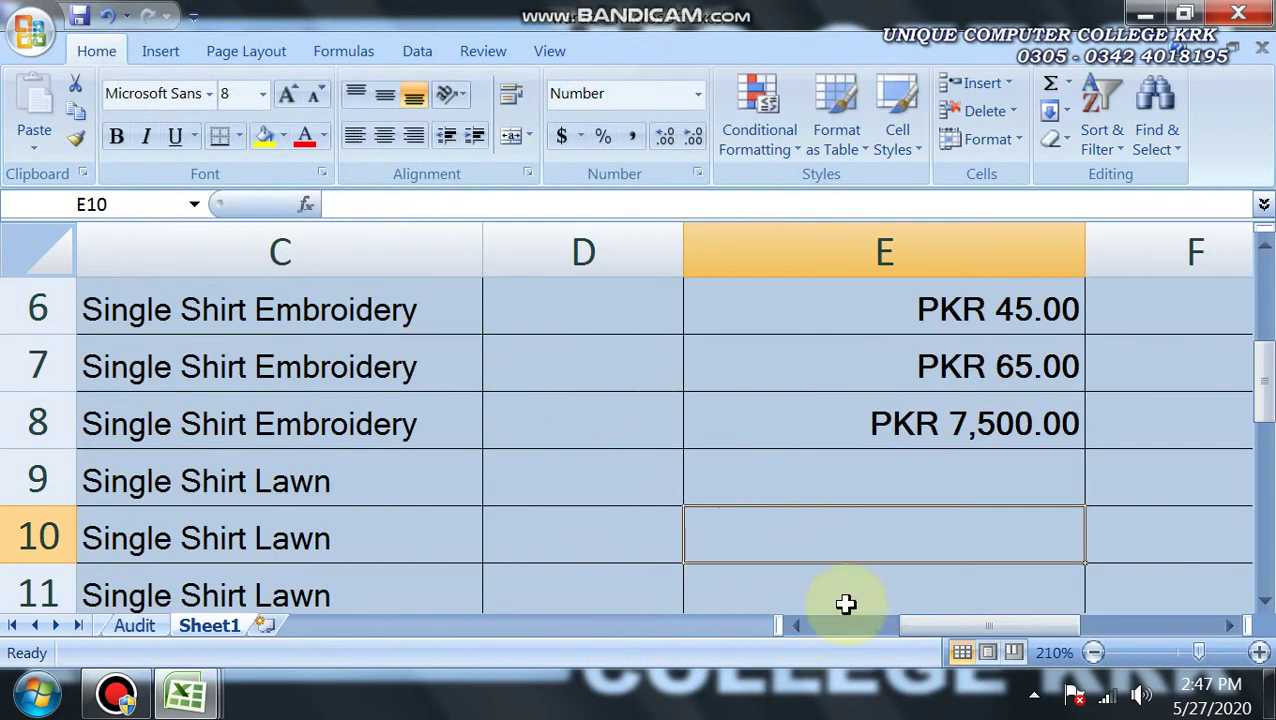
{"action": "left_click", "coordinate": [582, 316]}
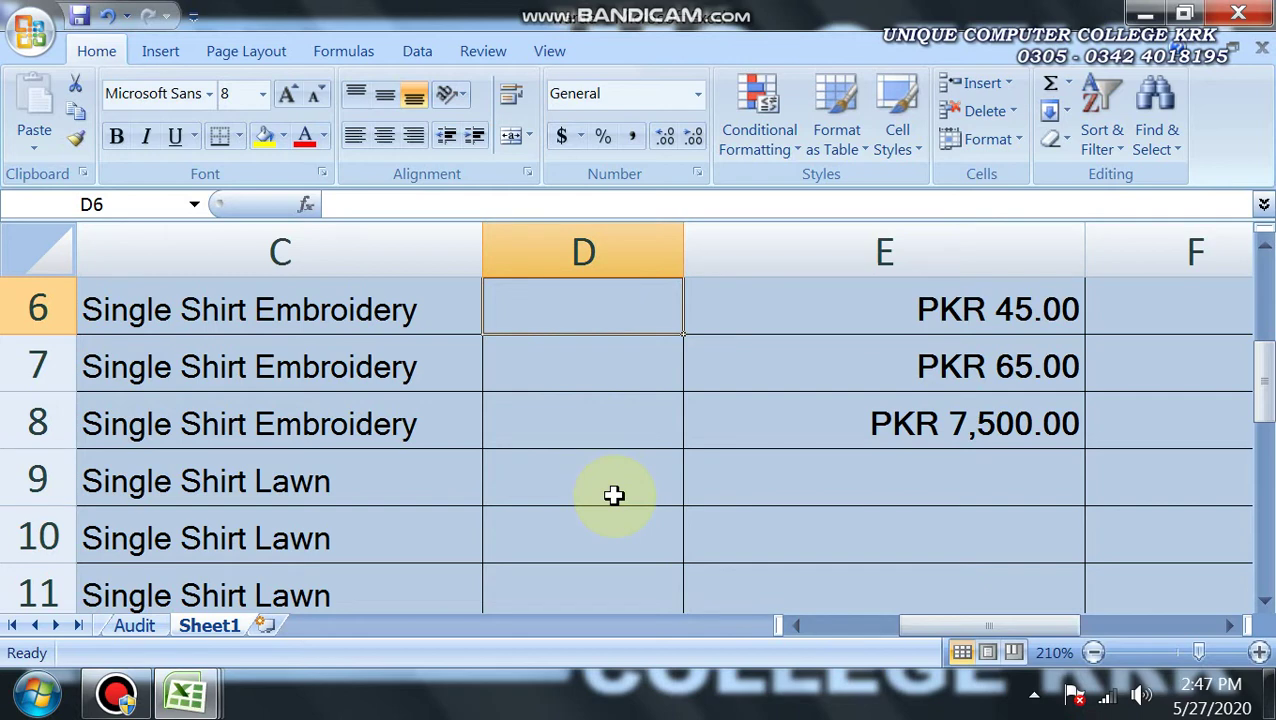
{"action": "type", "text": "=t"}
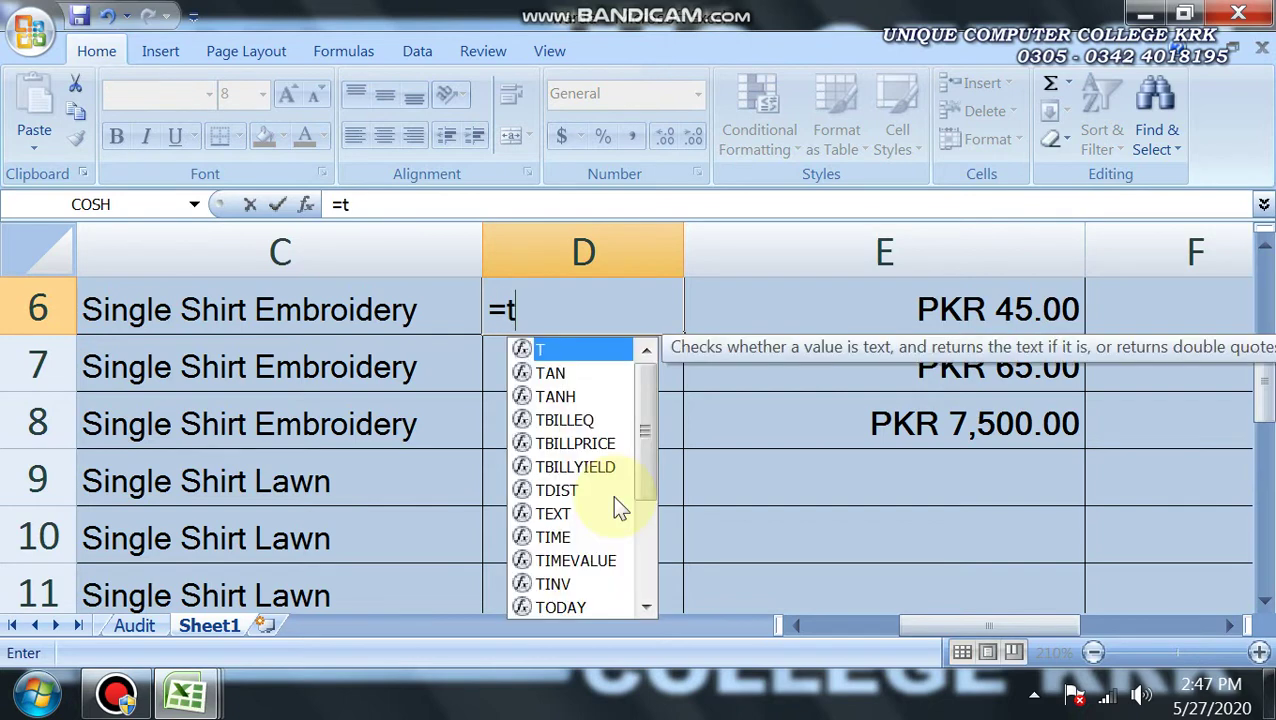
{"action": "type", "text": "oday"}
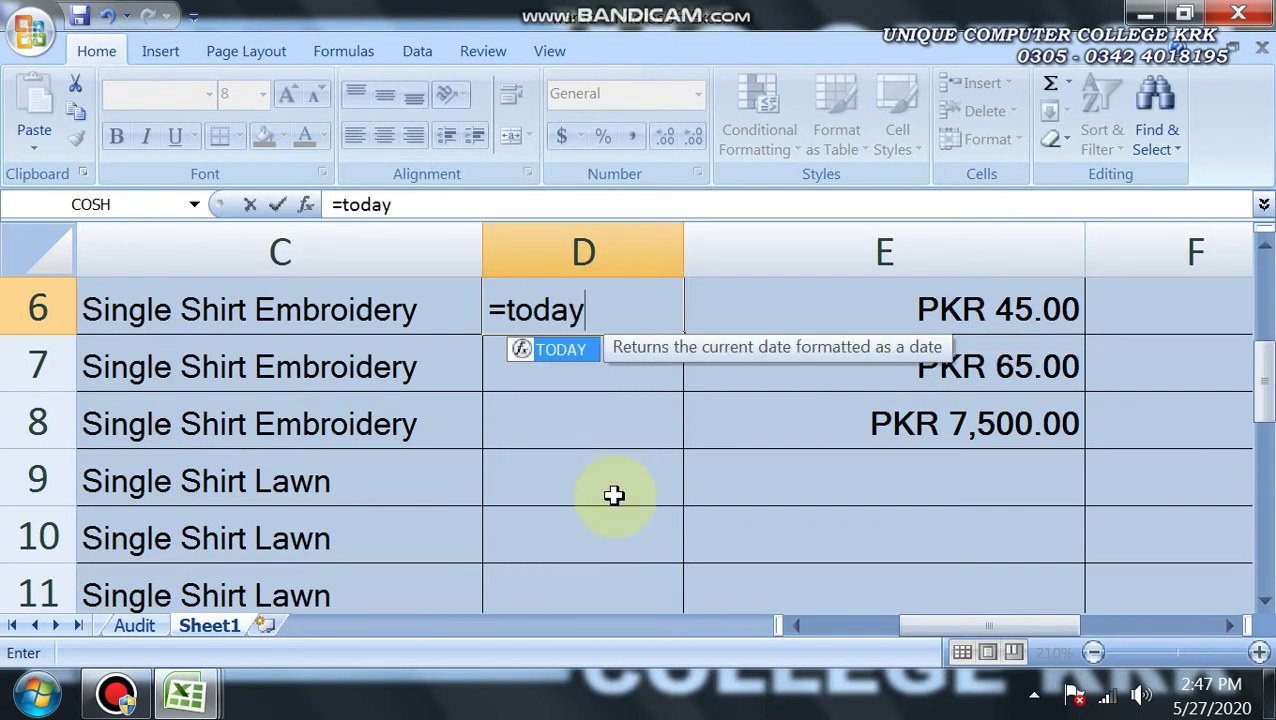
{"action": "type", "text": "("}
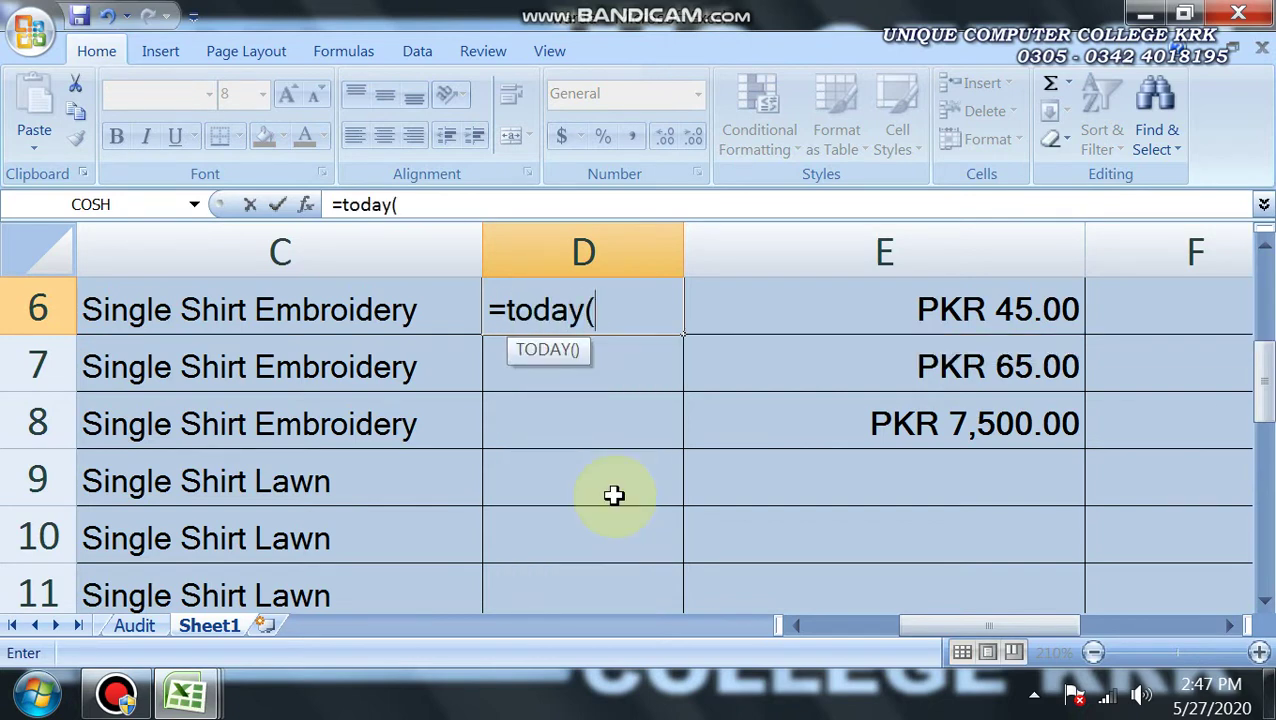
{"action": "type", "text": ")"}
{"action": "key", "text": "Return"}
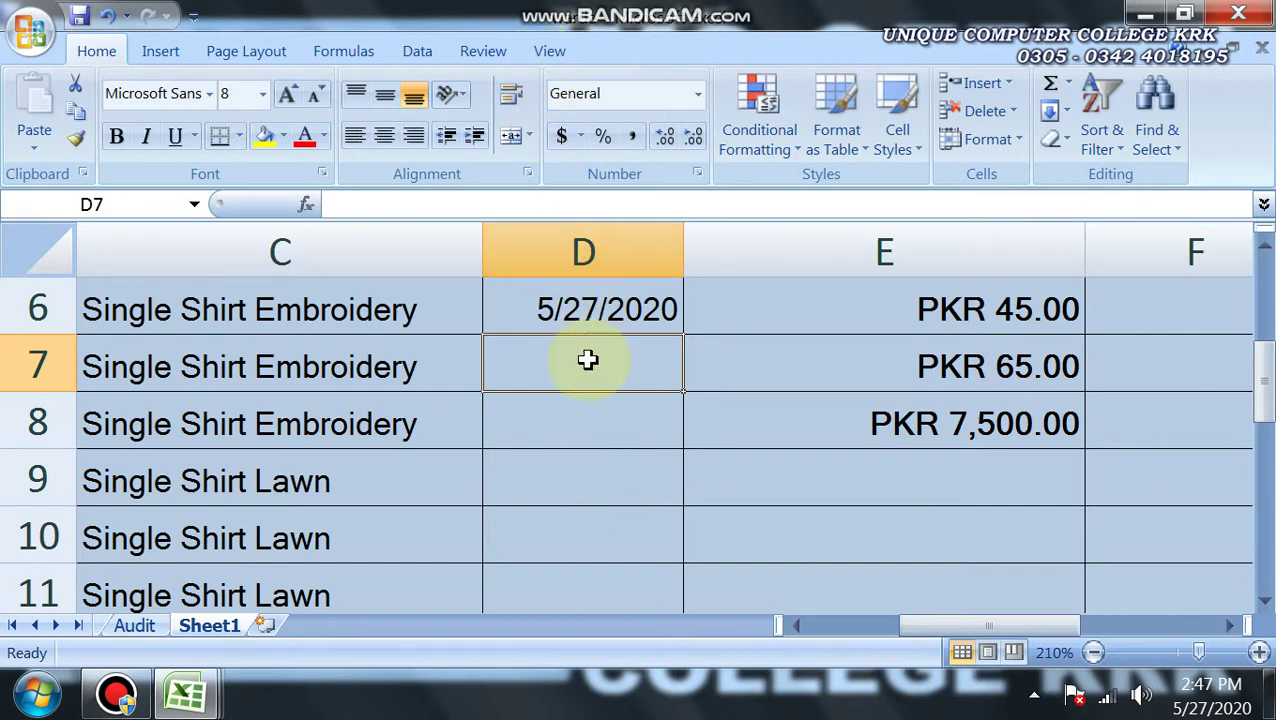
- Format the date in D6 with the Date type 14-Mar-01
{"action": "left_click", "coordinate": [570, 322]}
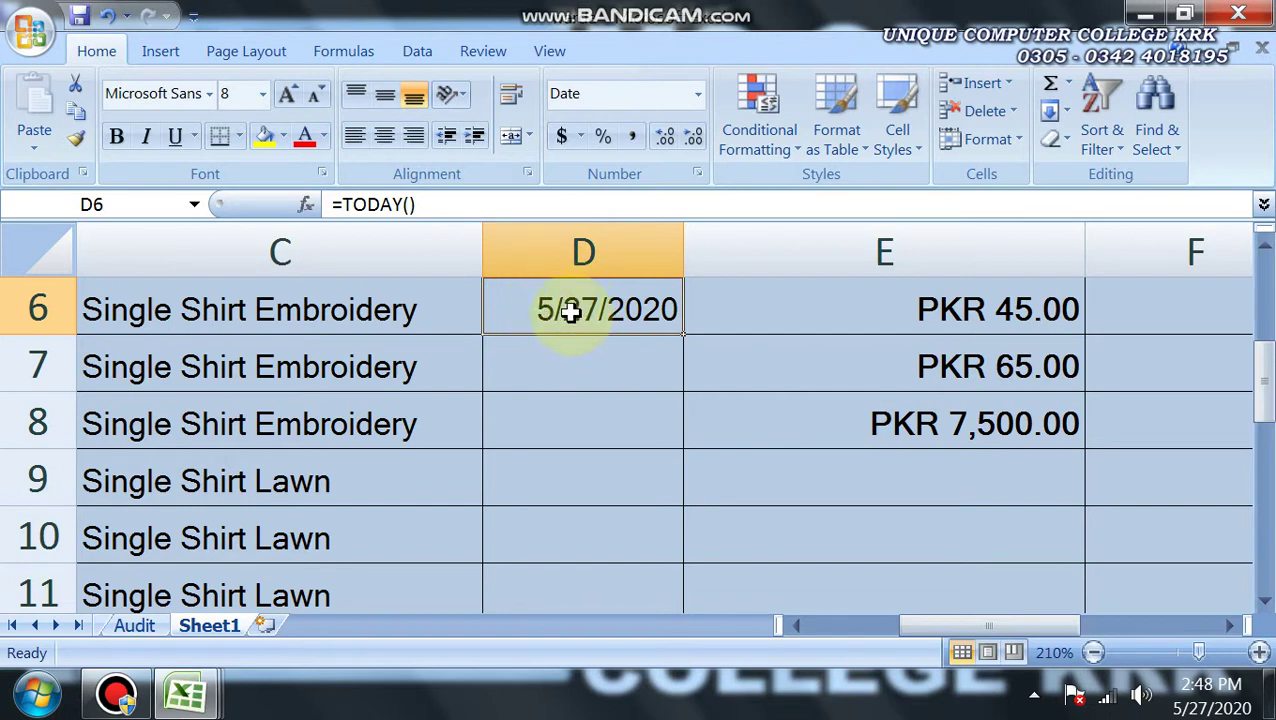
{"action": "left_click", "coordinate": [600, 371]}
{"action": "left_click", "coordinate": [586, 312]}
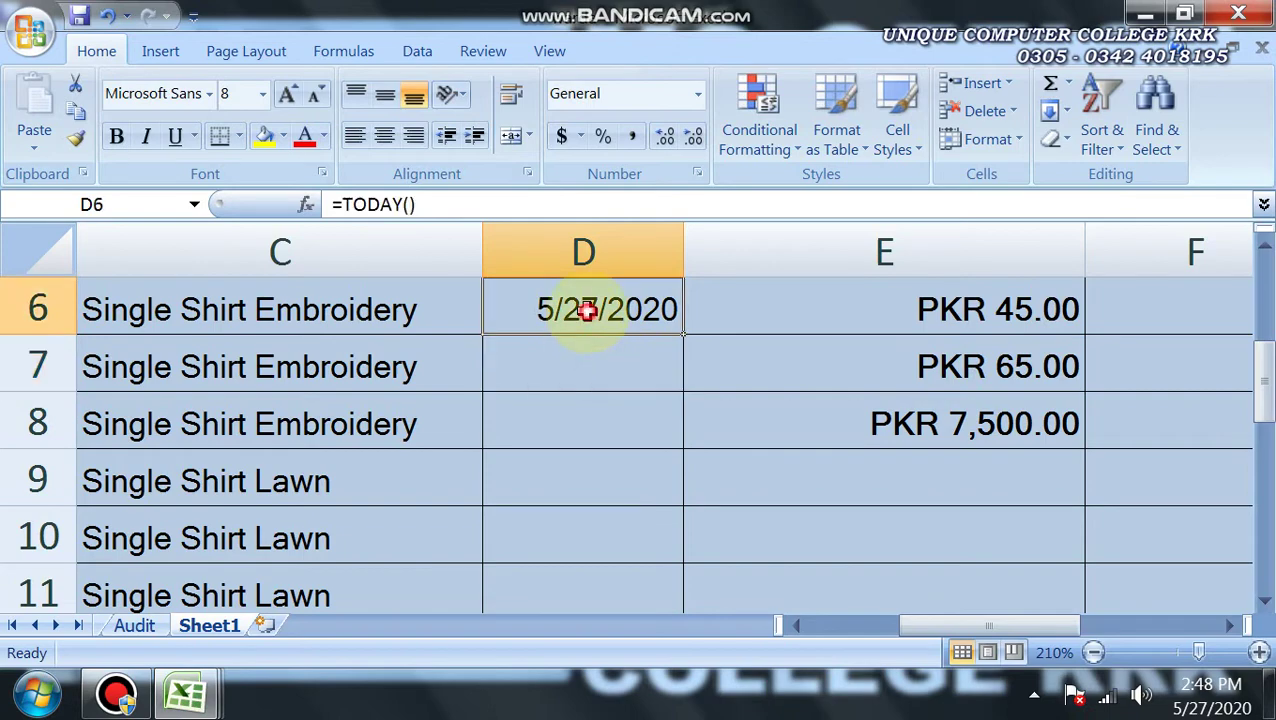
{"action": "left_click", "coordinate": [697, 174]}
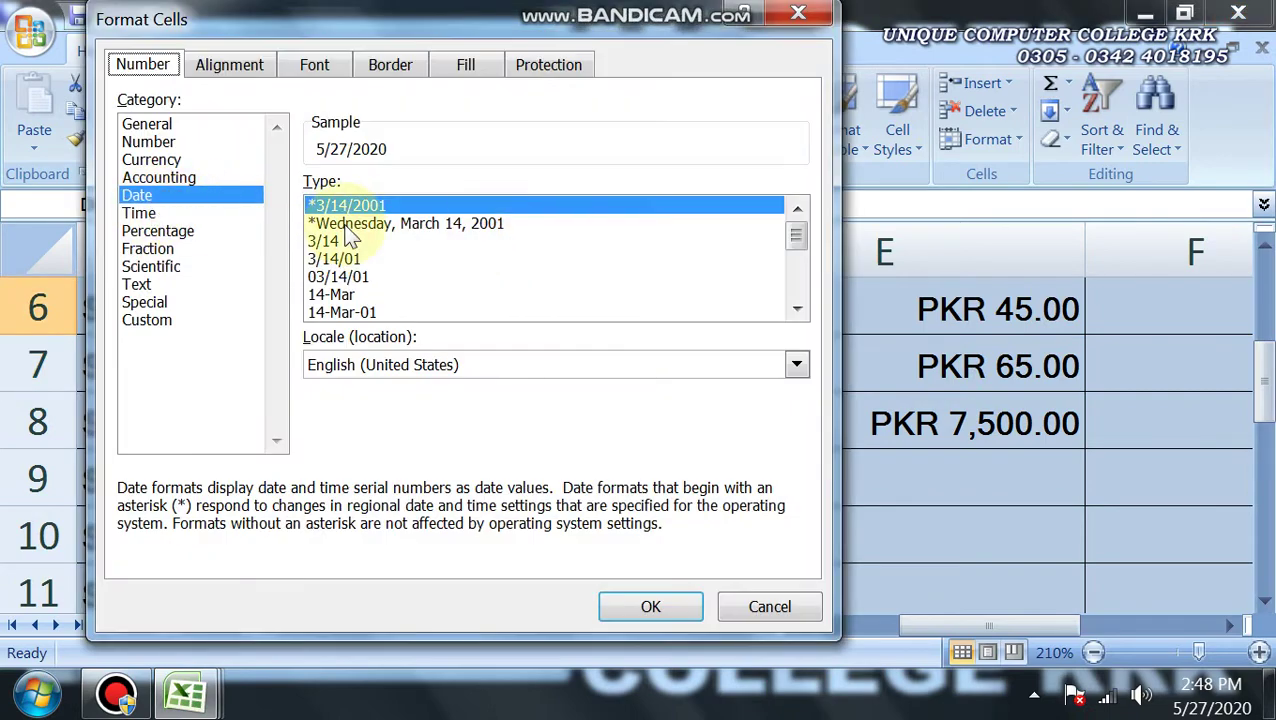
{"action": "left_click_drag", "start_coordinate": [290, 295], "coordinate": [121, 467]}
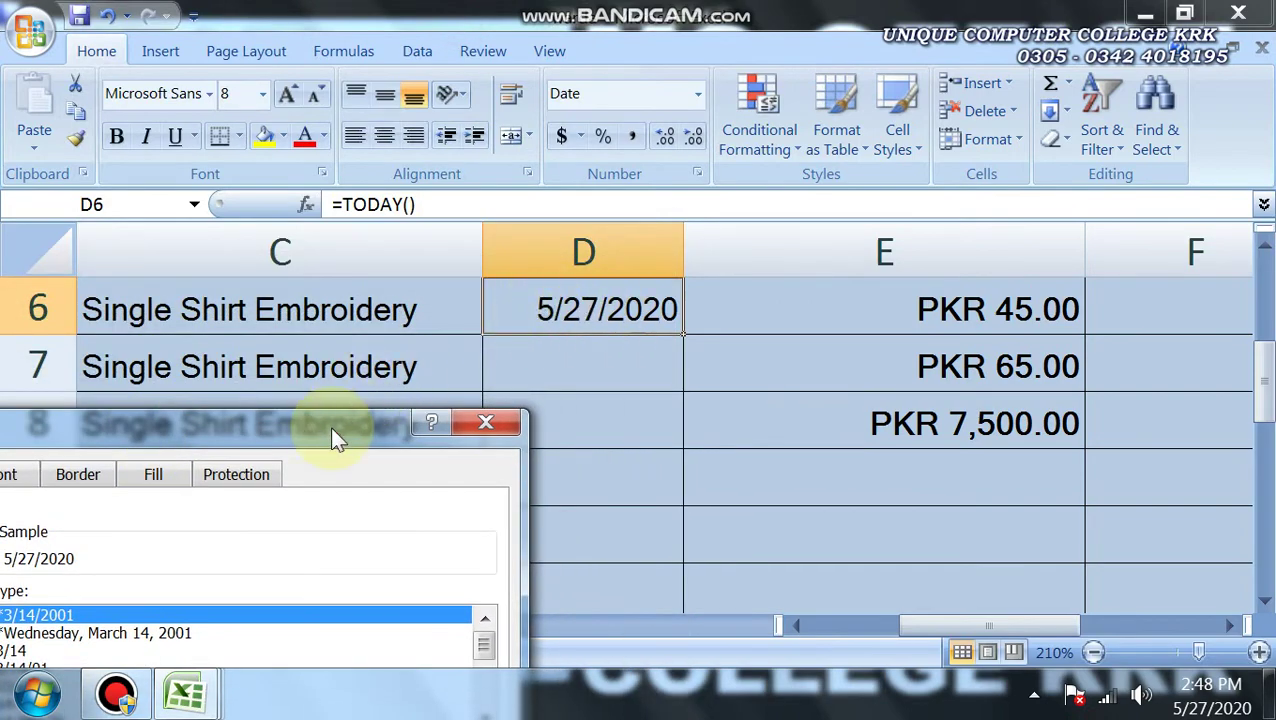
{"action": "left_click_drag", "start_coordinate": [330, 426], "coordinate": [665, 64]}
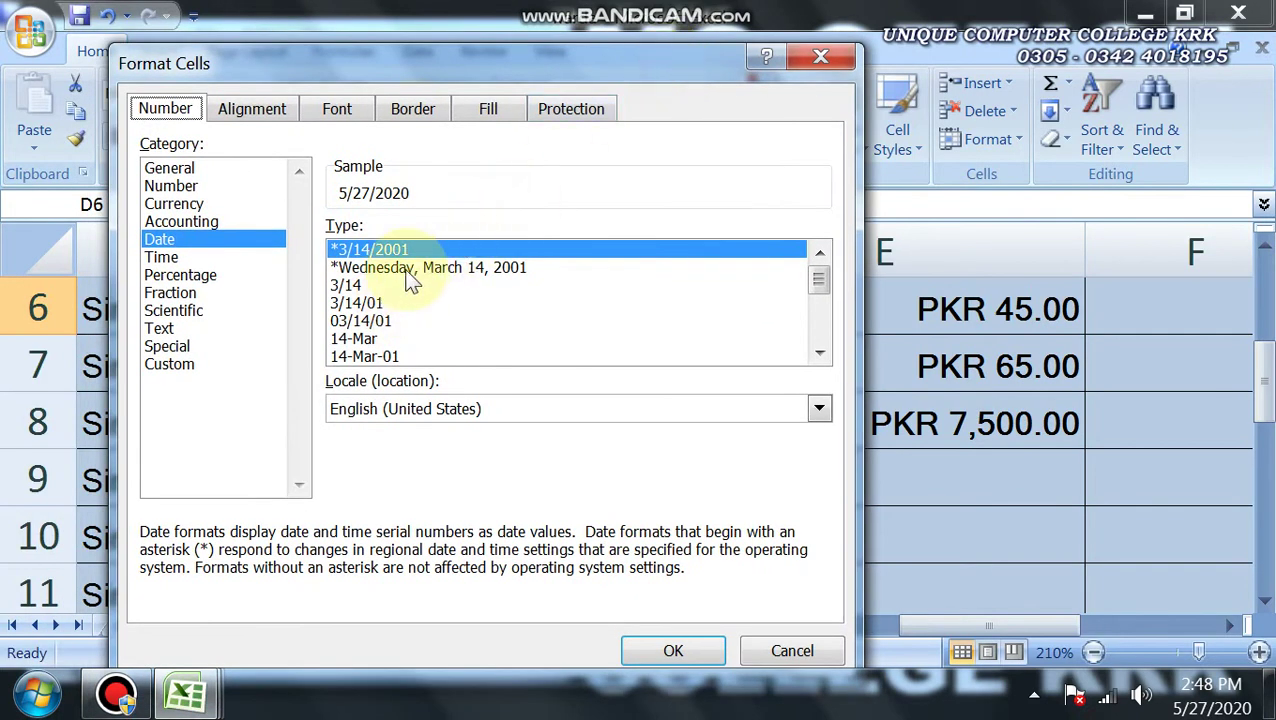
{"action": "left_click", "coordinate": [340, 357]}
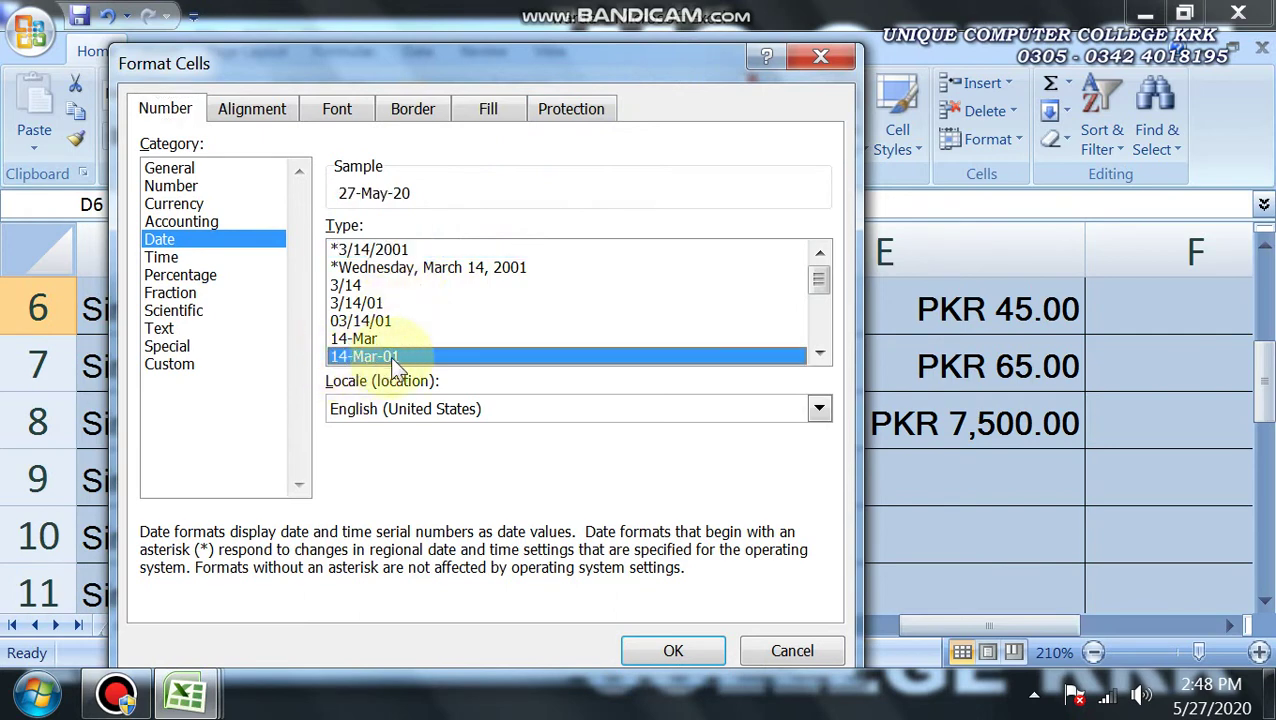
{"action": "left_click", "coordinate": [665, 651]}
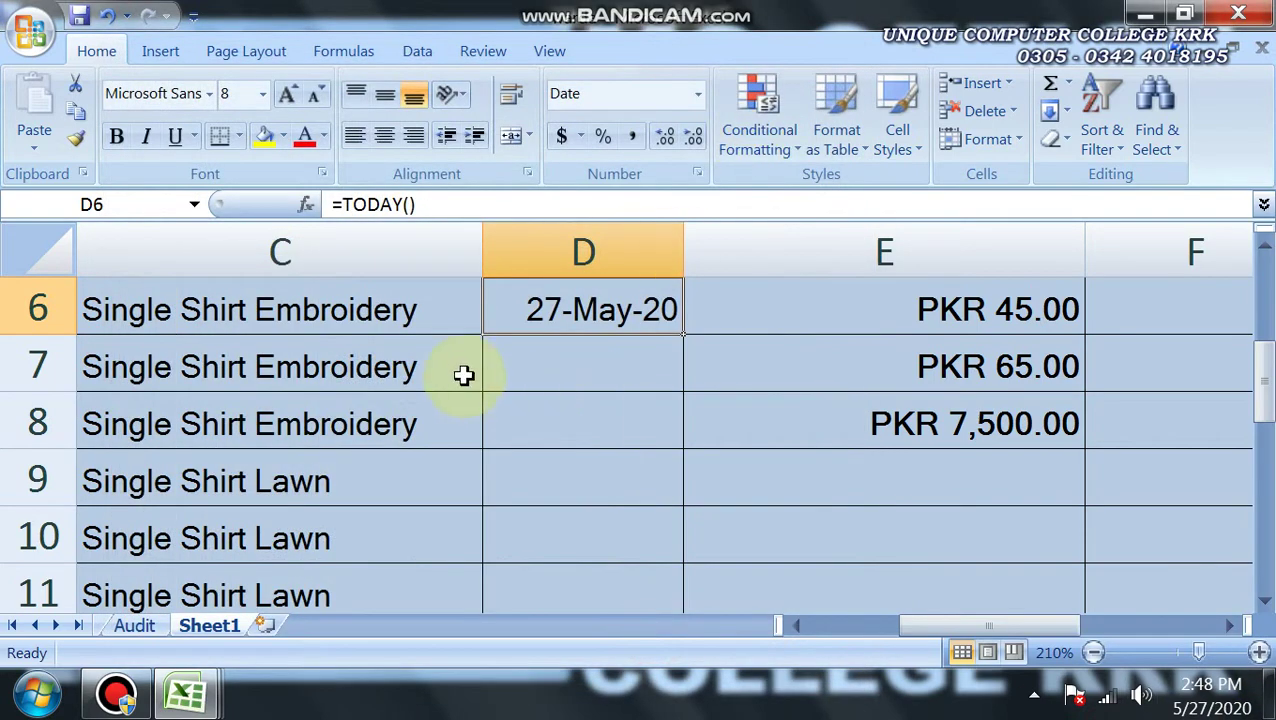
- Change the date format of D6 to the long type *Wednesday, March 14, 2001
{"action": "left_click", "coordinate": [570, 367]}
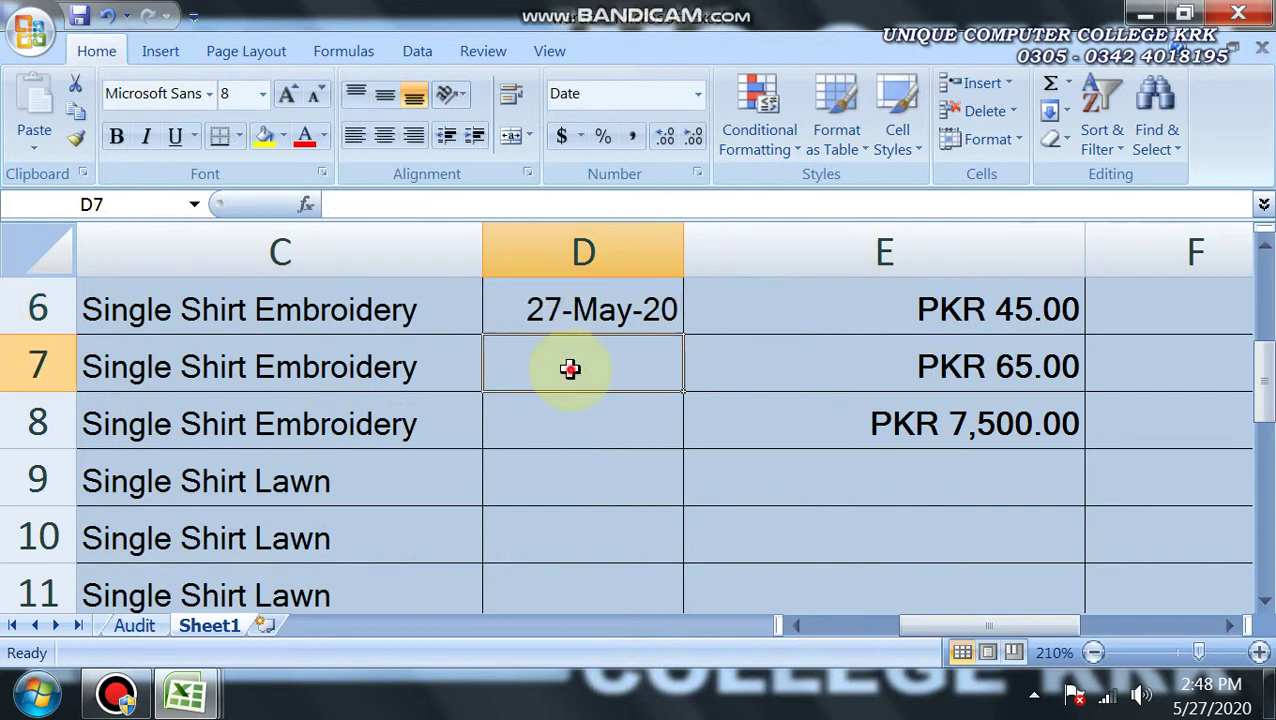
{"action": "left_click", "coordinate": [570, 307]}
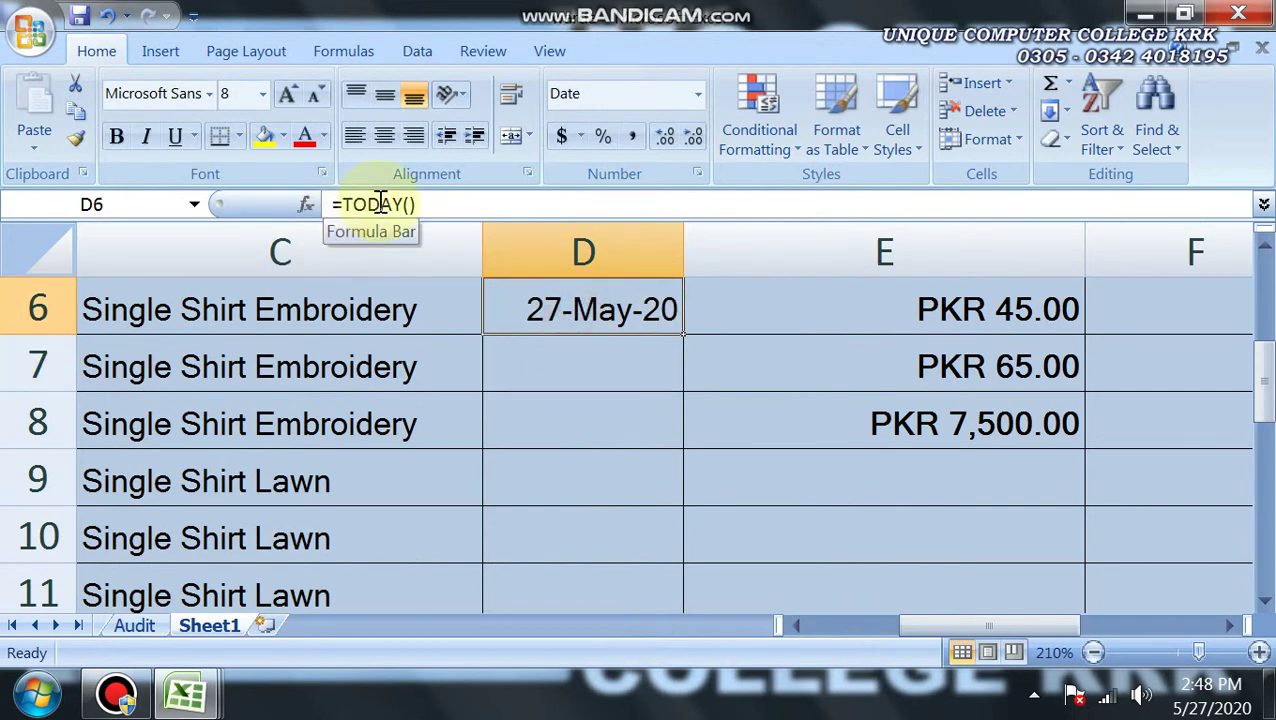
{"action": "left_click", "coordinate": [697, 174]}
{"action": "left_click", "coordinate": [372, 256]}
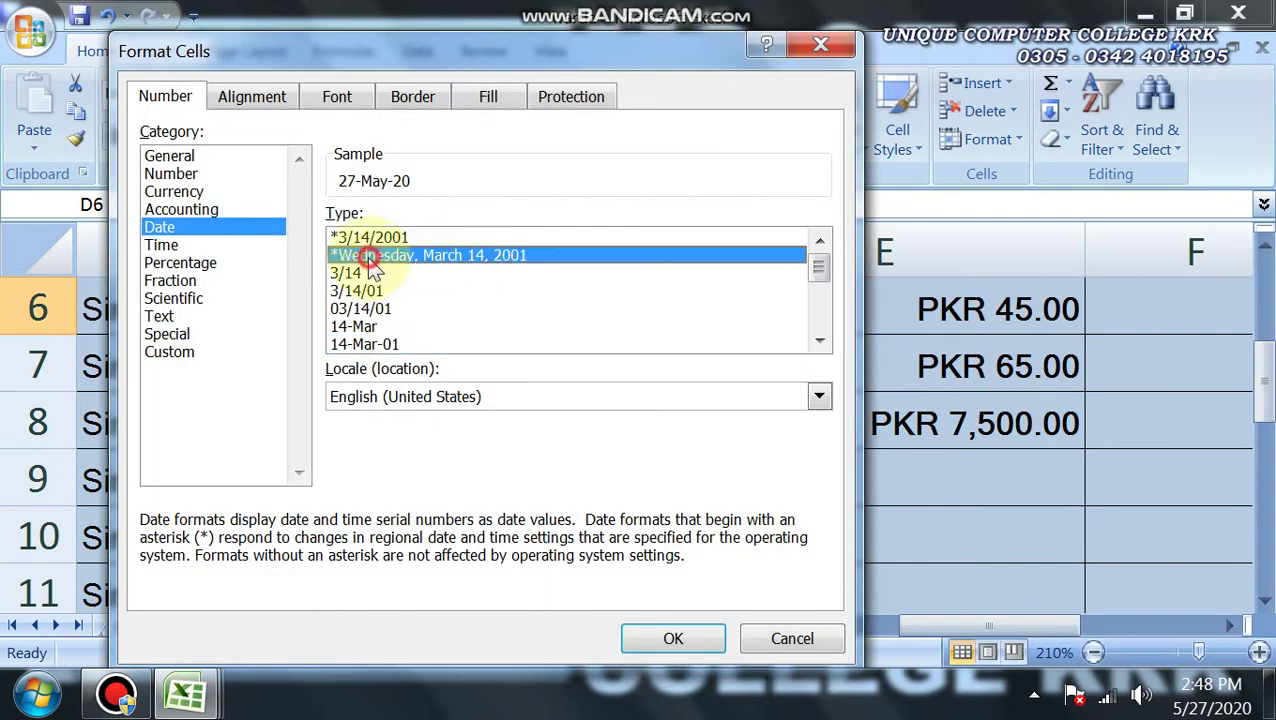
{"action": "left_click", "coordinate": [670, 644]}
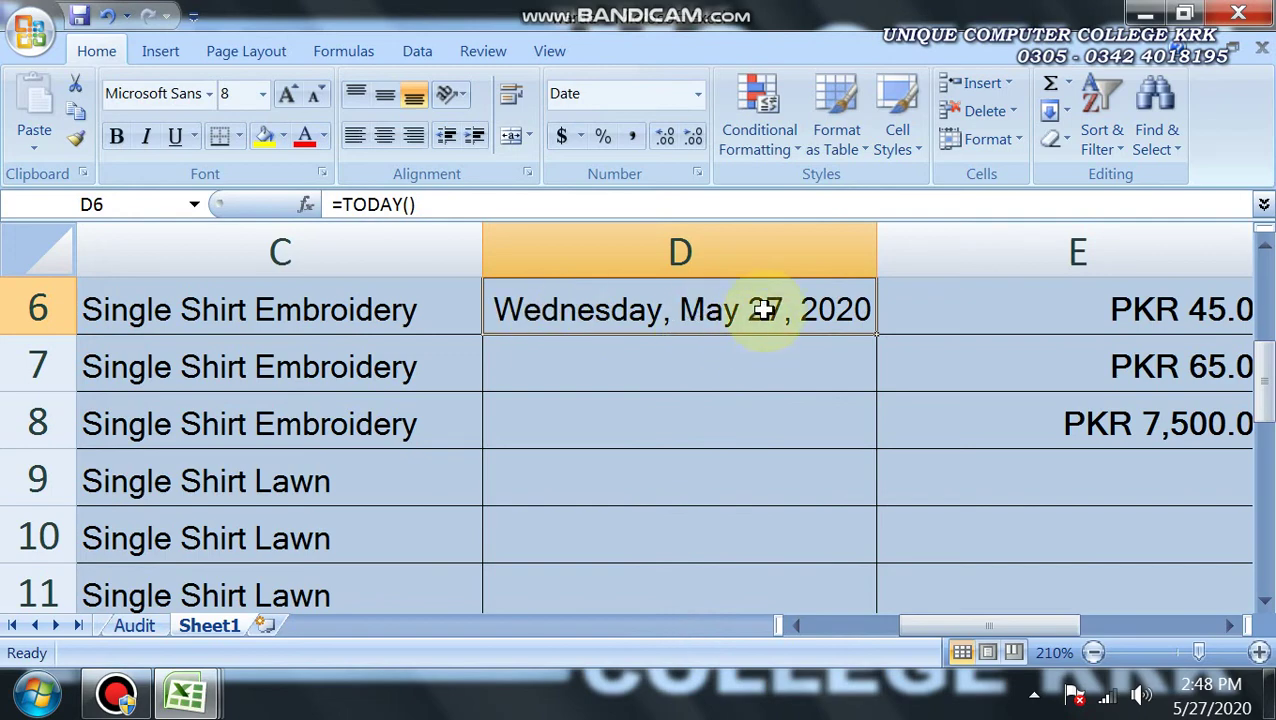
{"action": "left_click", "coordinate": [698, 173]}
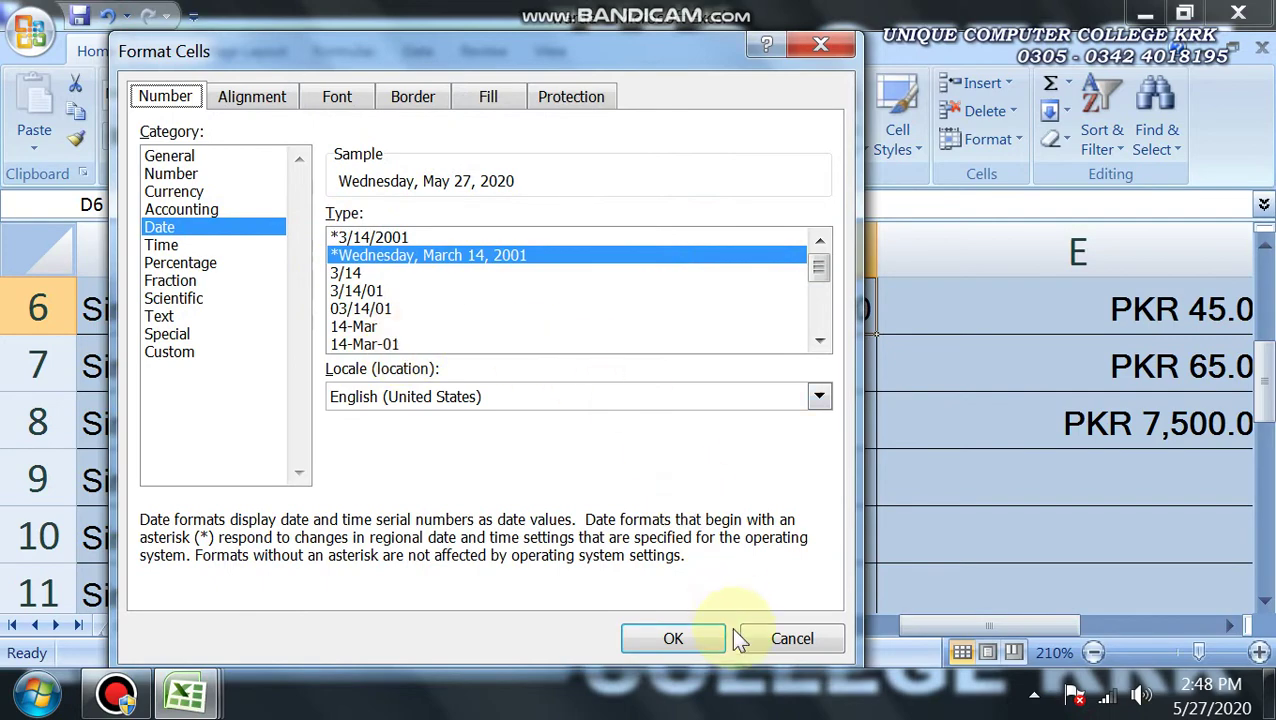
{"action": "left_click", "coordinate": [775, 638]}
- Enter the date 5/25/2020 in D7
{"action": "left_click", "coordinate": [712, 370]}
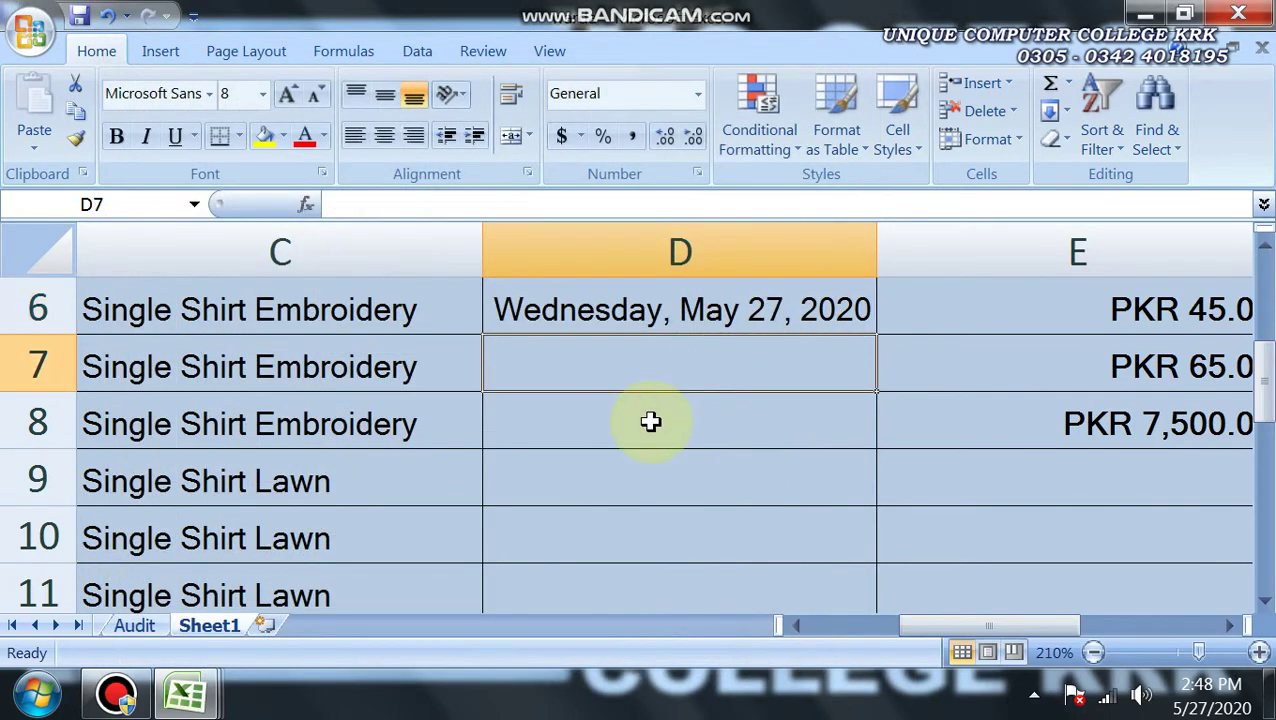
{"action": "type", "text": "5"}
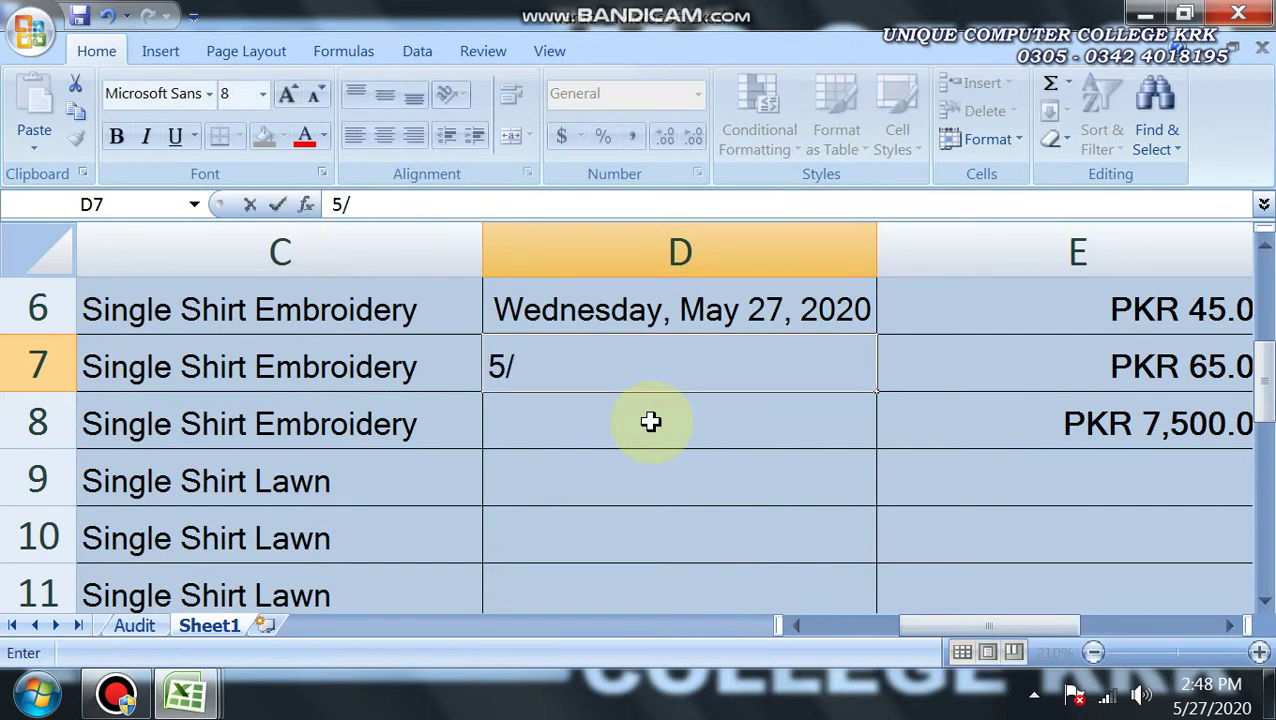
{"action": "type", "text": "/25/"}
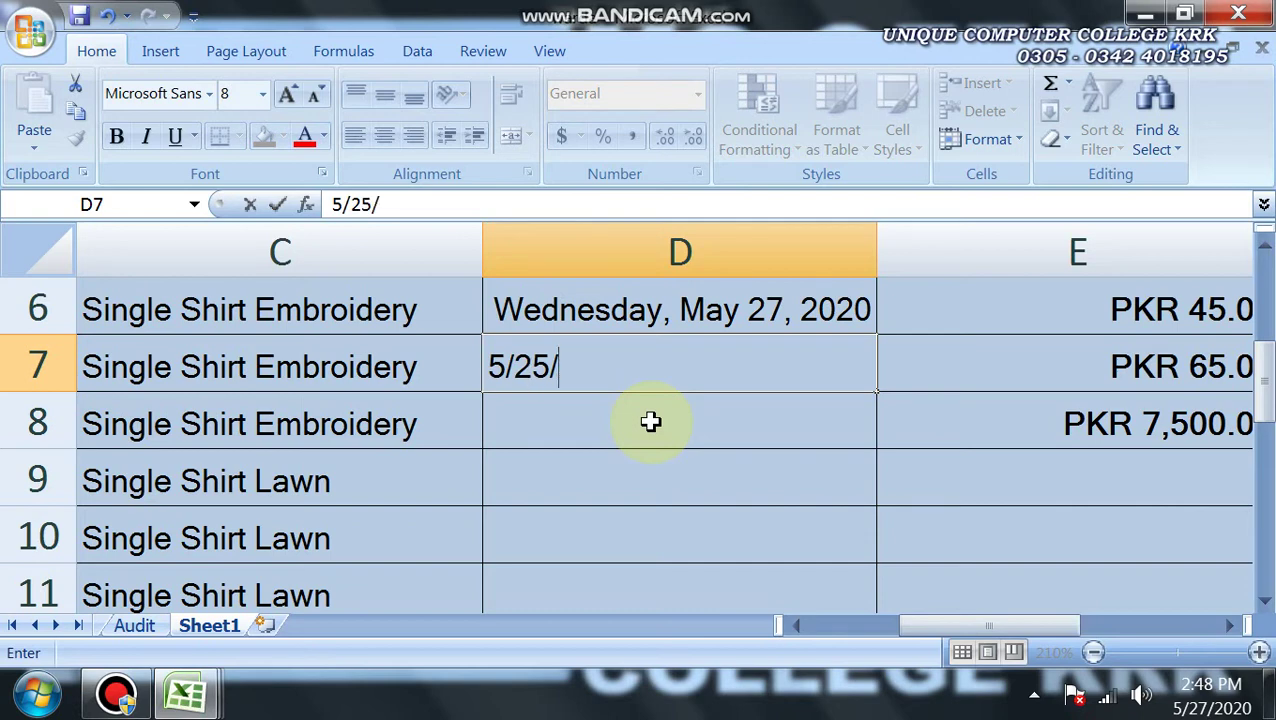
{"action": "type", "text": "2020"}
{"action": "key", "text": "Return"}
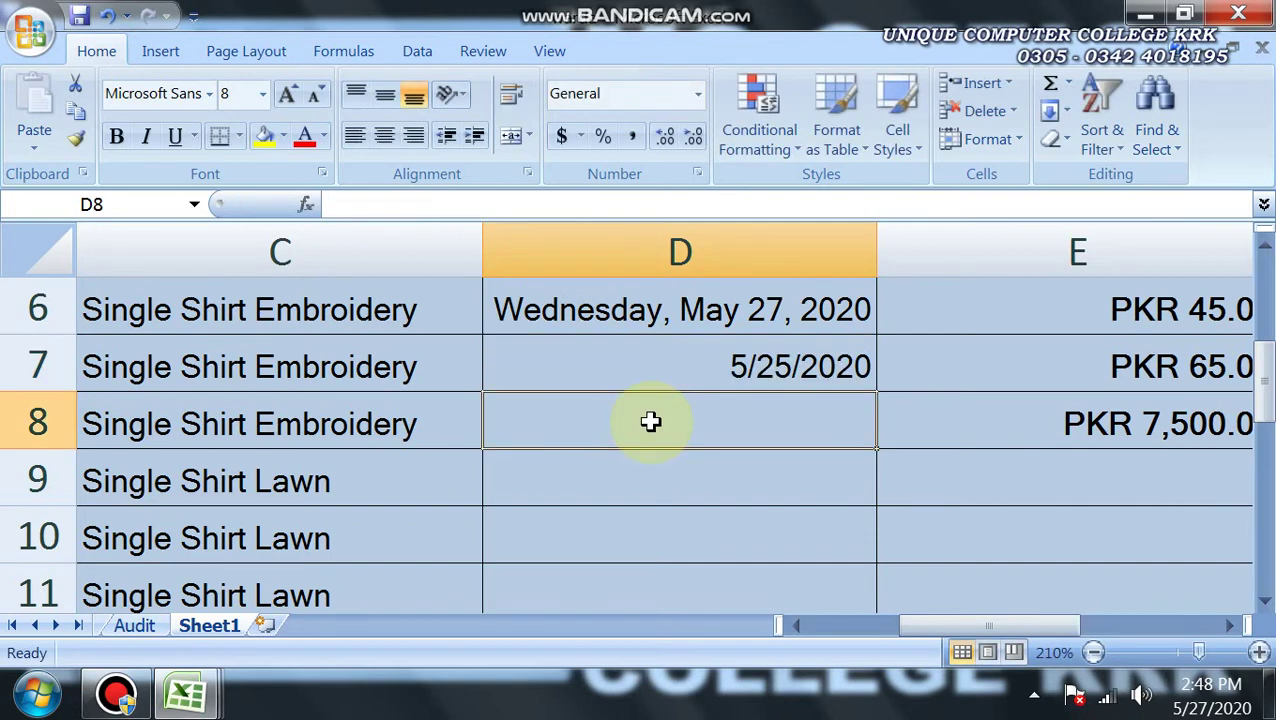
- Format the date in D7 with the Date type 14-Mar-01
{"action": "left_click", "coordinate": [700, 367]}
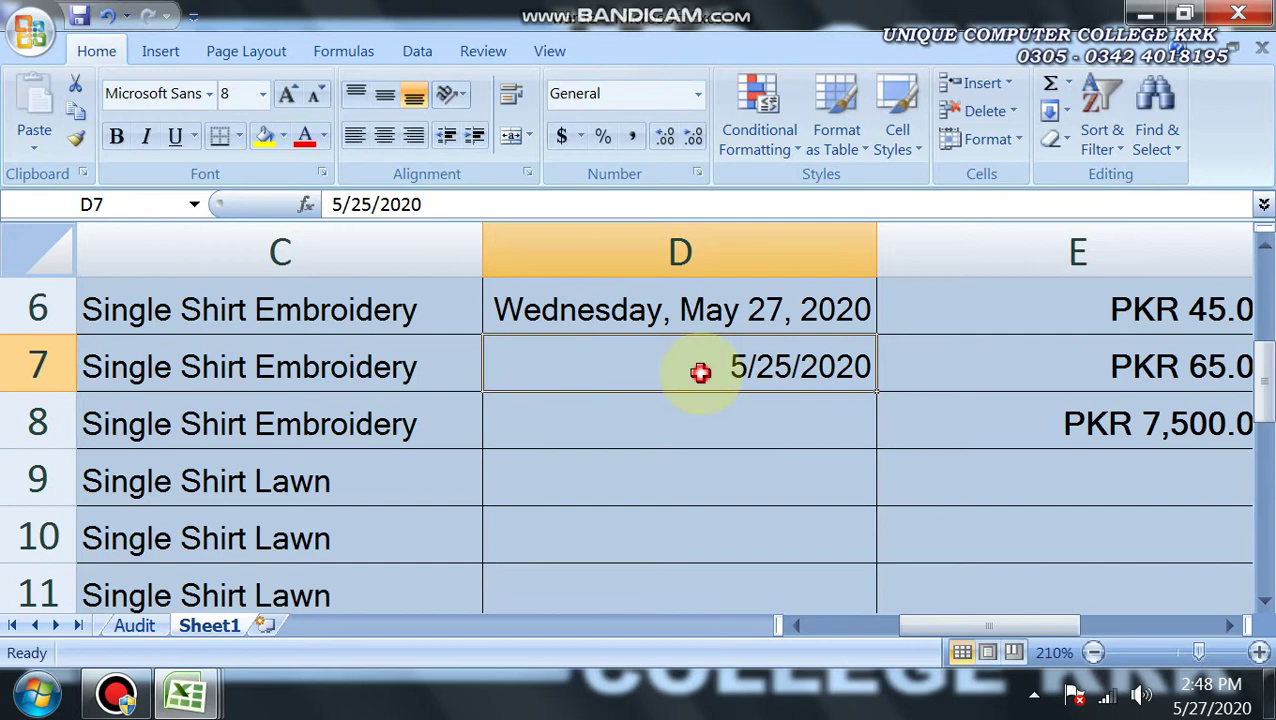
{"action": "left_click", "coordinate": [696, 177]}
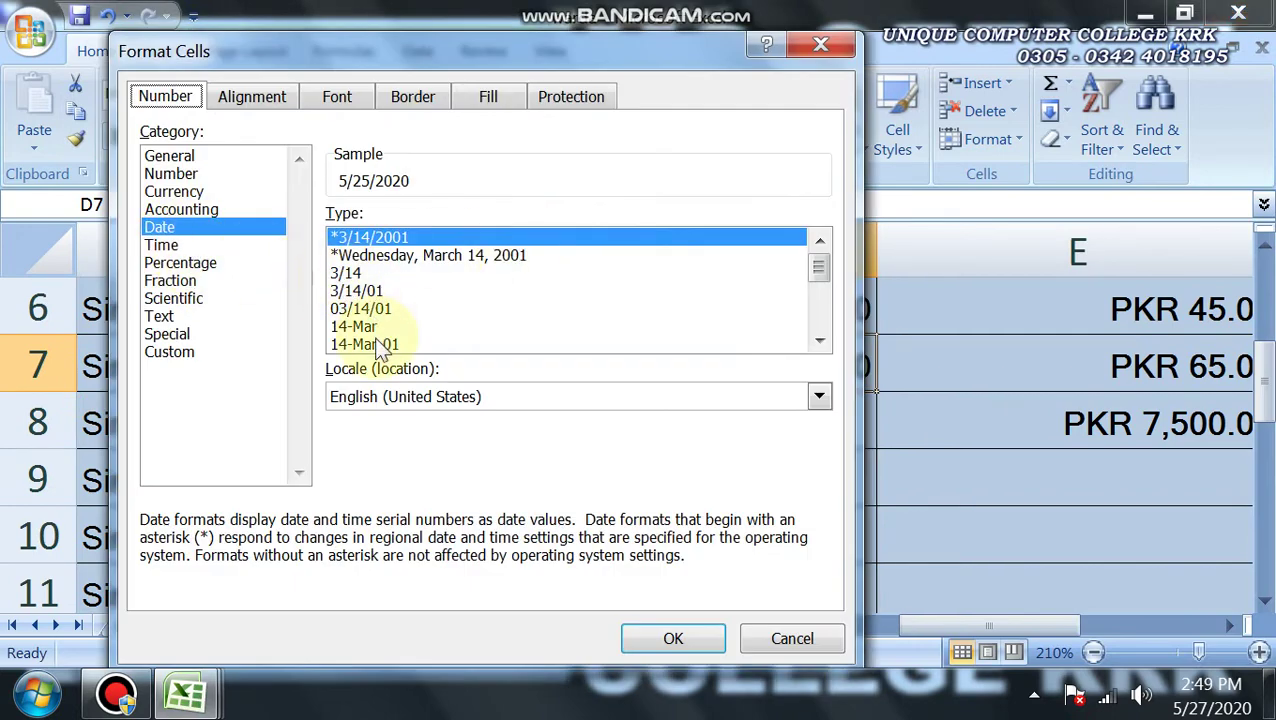
{"action": "left_click", "coordinate": [385, 343]}
{"action": "left_click", "coordinate": [699, 637]}
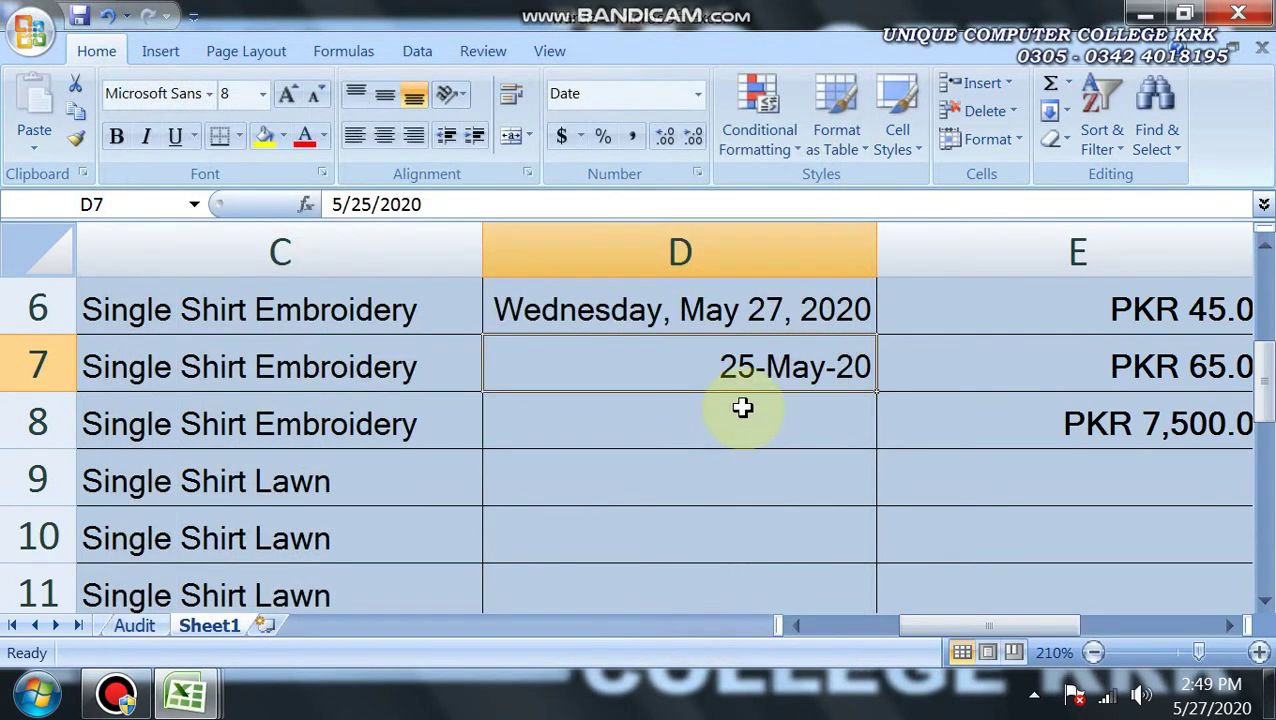
- Change the date in D7 to 7/20/2020 by editing its month and day
{"action": "double_click", "coordinate": [767, 367]}
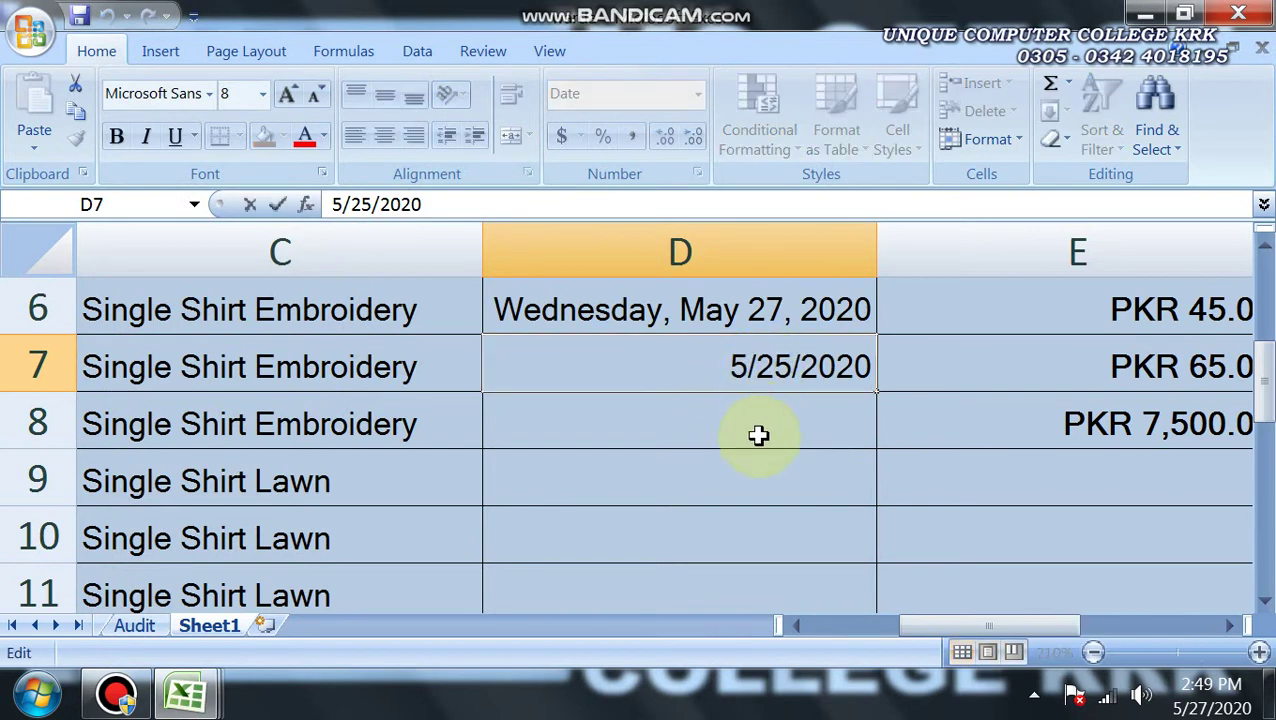
{"action": "left_click", "coordinate": [742, 376]}
{"action": "key", "text": "BackSpace"}
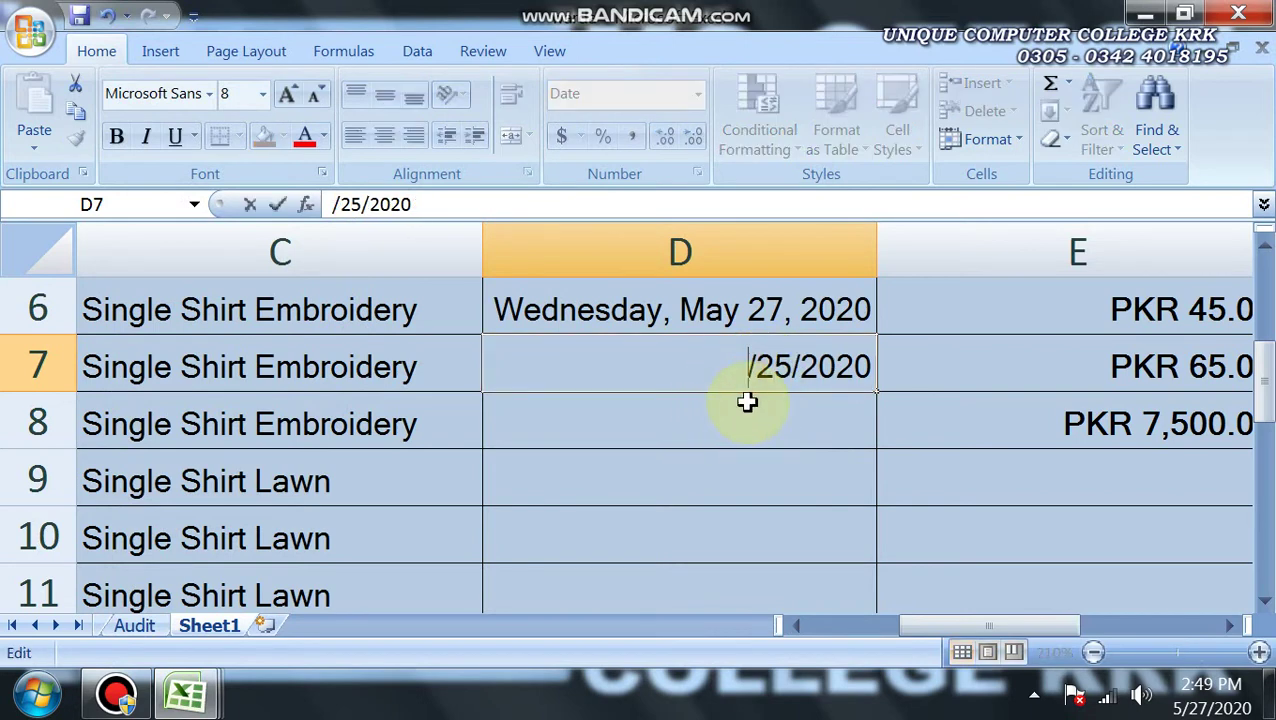
{"action": "type", "text": "7"}
{"action": "left_click", "coordinate": [797, 366]}
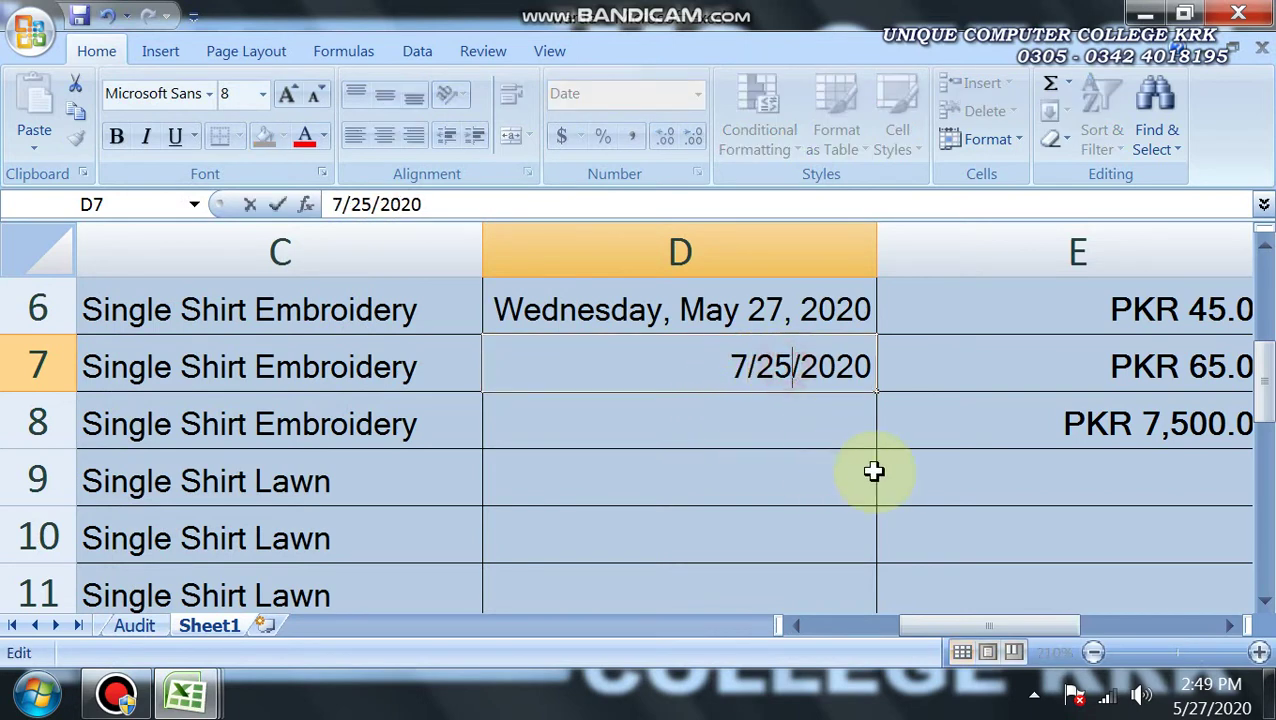
{"action": "key", "text": "BackSpace"}
{"action": "type", "text": "0"}
{"action": "key", "text": "Return"}
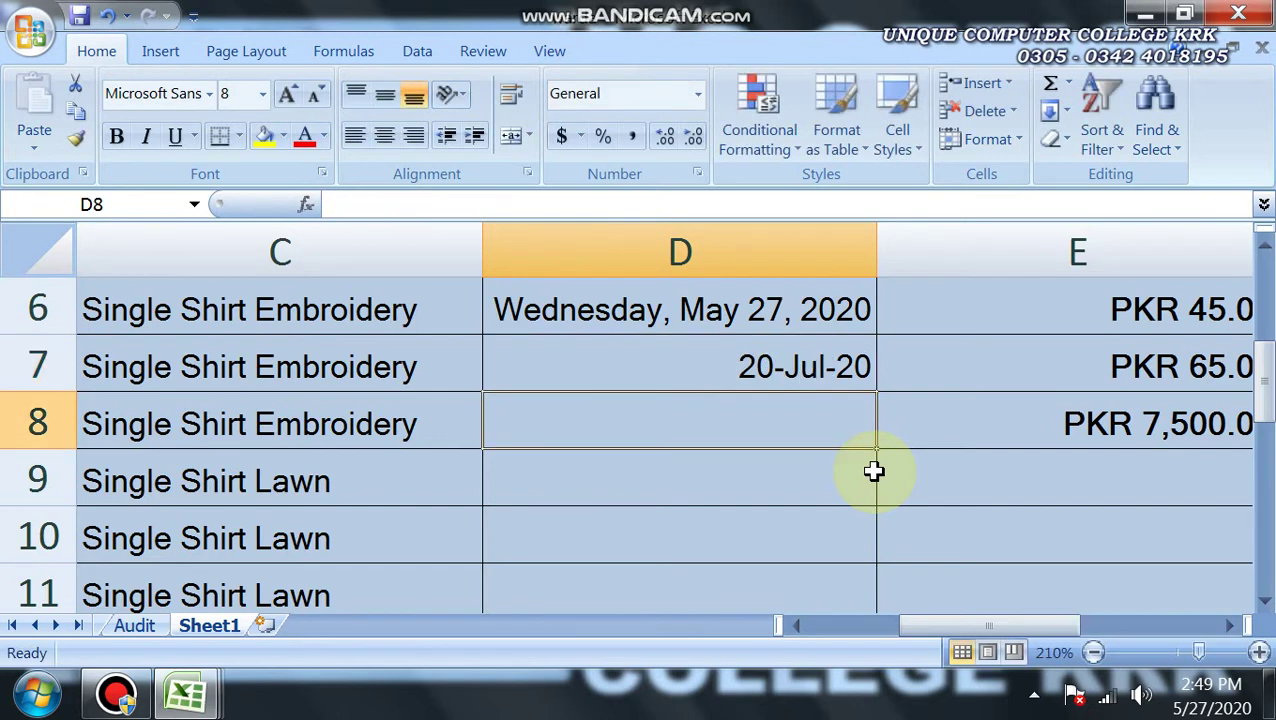
- Preview other Date types for D7, including 14-Mar, and apply the second 14-Mar-01 type in the list
{"action": "left_click", "coordinate": [792, 366]}
{"action": "double_click", "coordinate": [790, 360]}
{"action": "left_click", "coordinate": [792, 432]}
{"action": "left_click", "coordinate": [792, 370]}
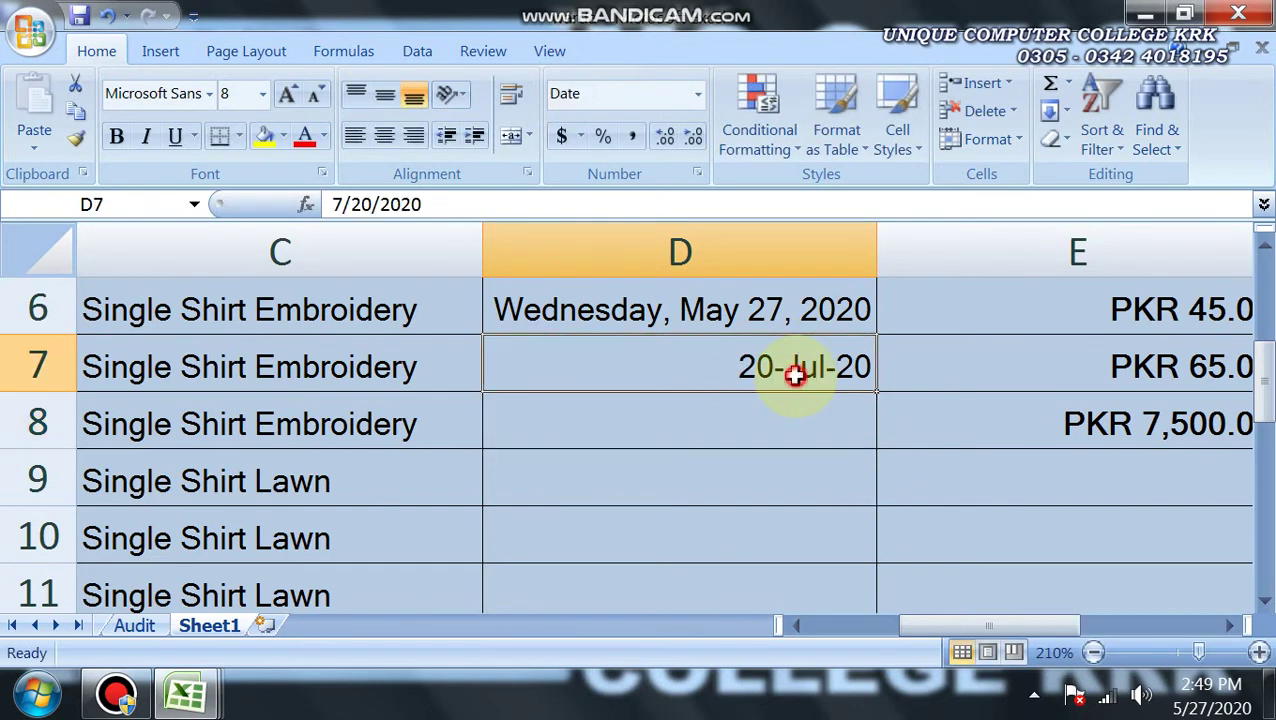
{"action": "left_click", "coordinate": [697, 174]}
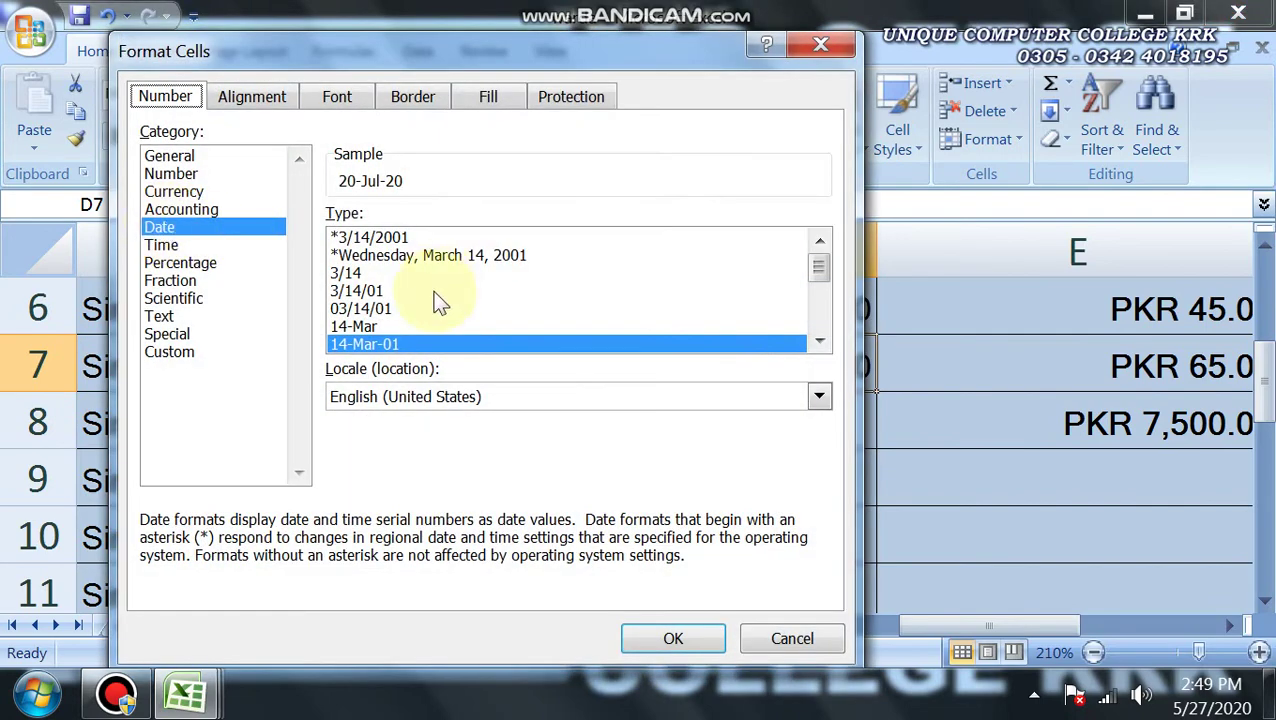
{"action": "left_click", "coordinate": [358, 326]}
{"action": "left_click", "coordinate": [375, 256]}
{"action": "left_click", "coordinate": [358, 326]}
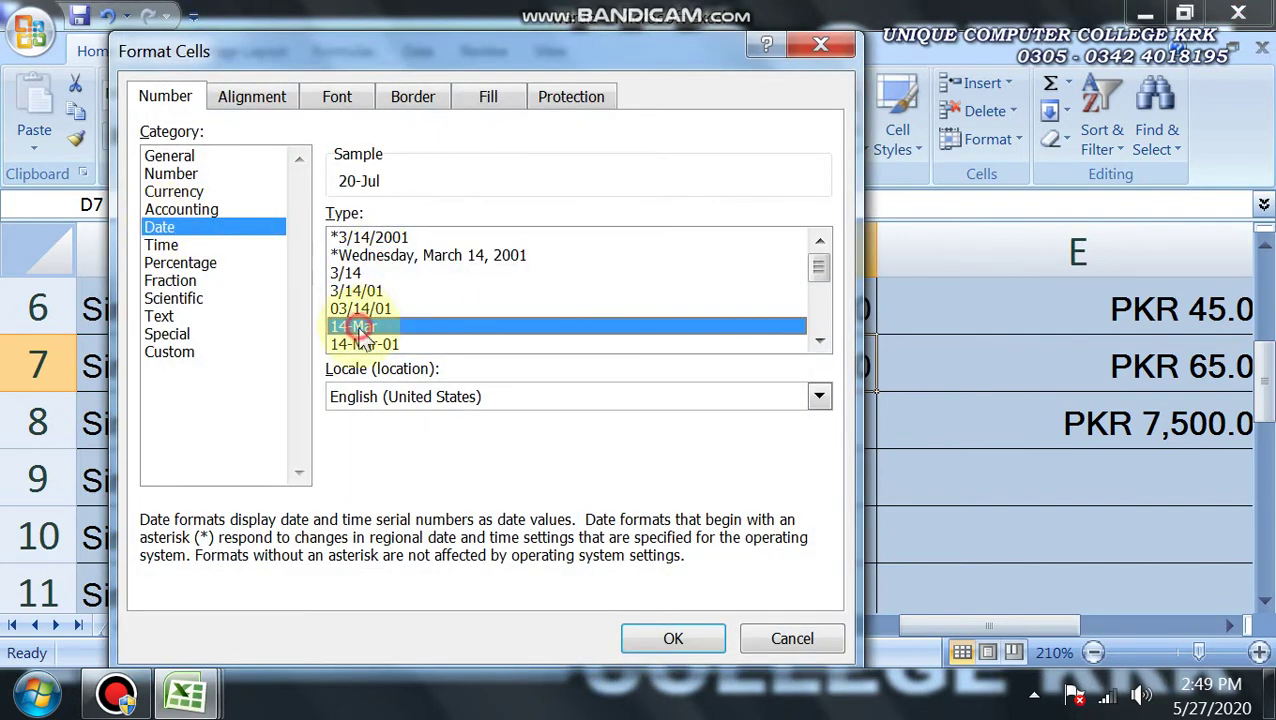
{"action": "left_click", "coordinate": [362, 344]}
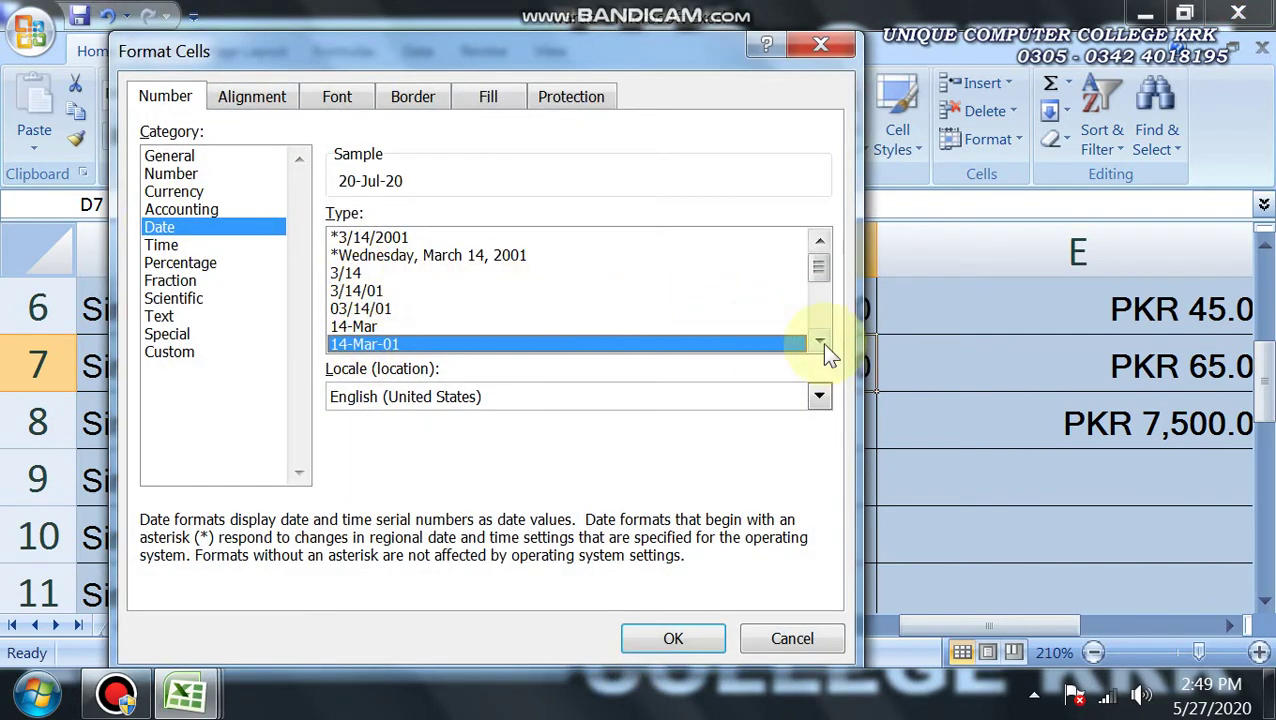
{"action": "double_click", "coordinate": [820, 343]}
{"action": "left_click", "coordinate": [820, 343]}
{"action": "left_click", "coordinate": [420, 308]}
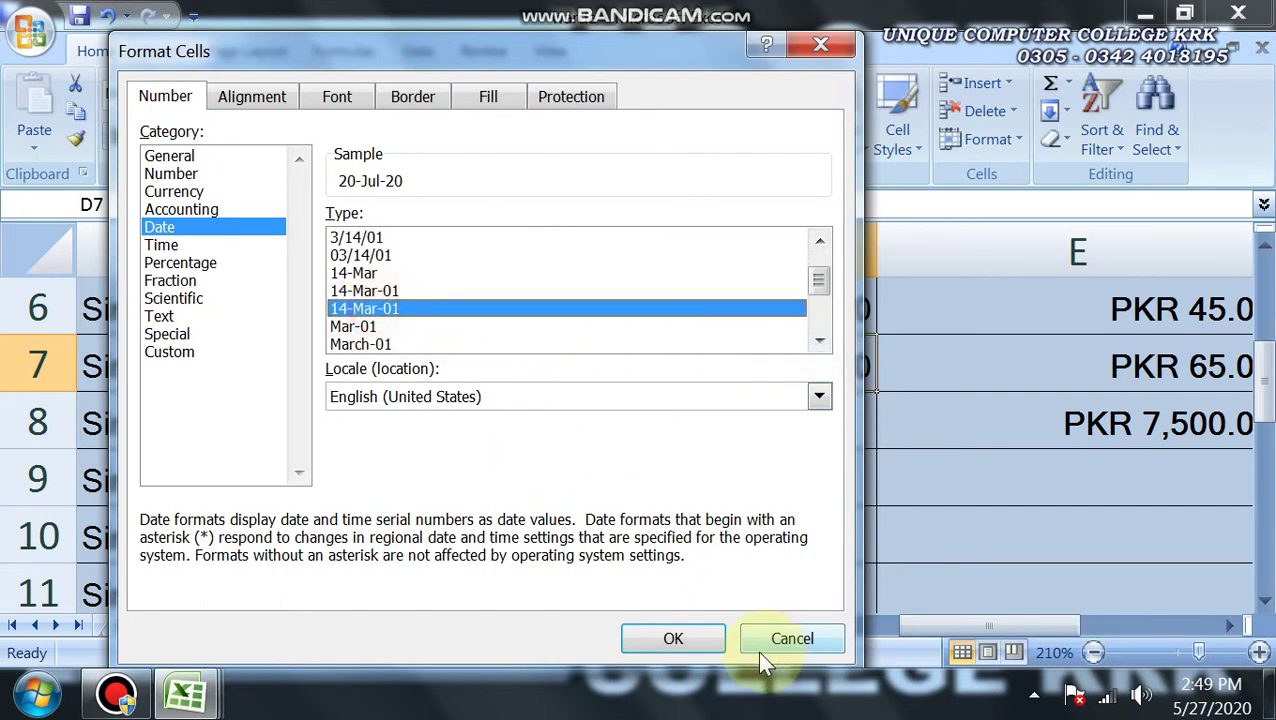
{"action": "left_click", "coordinate": [673, 638]}
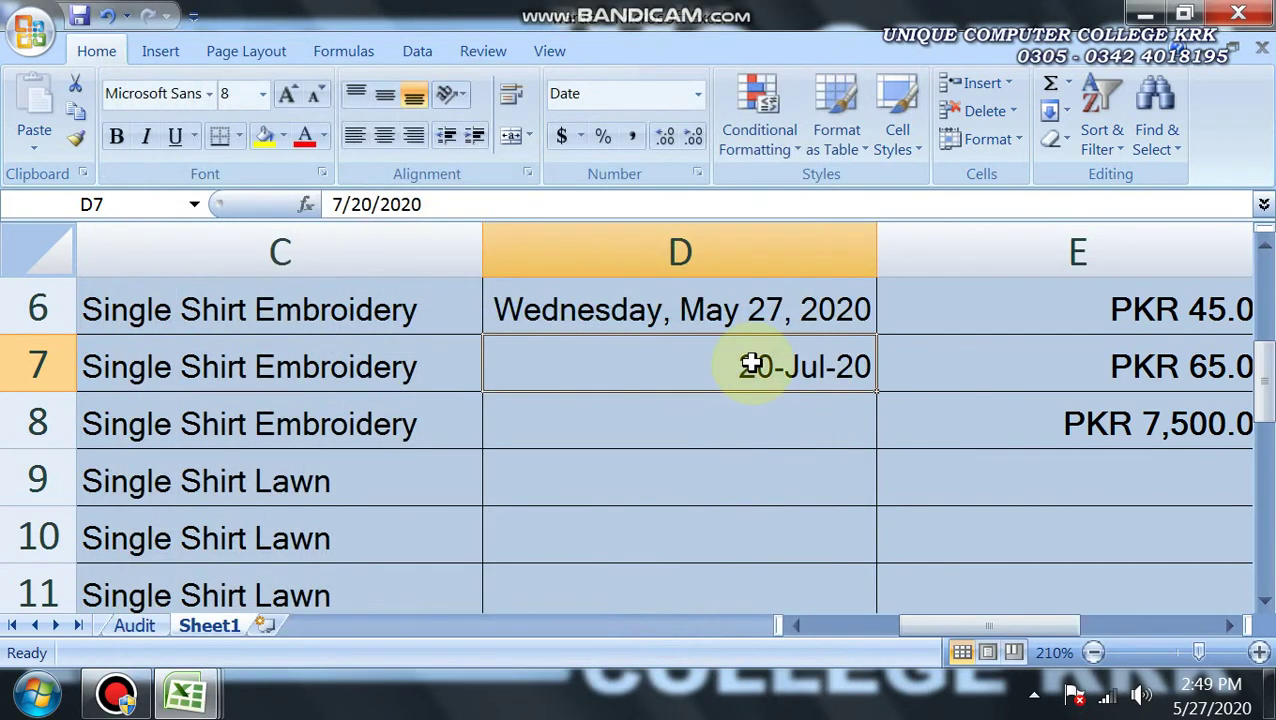
- Inspect the formula behind the long date in D6 without changing it
{"action": "left_click", "coordinate": [706, 305]}
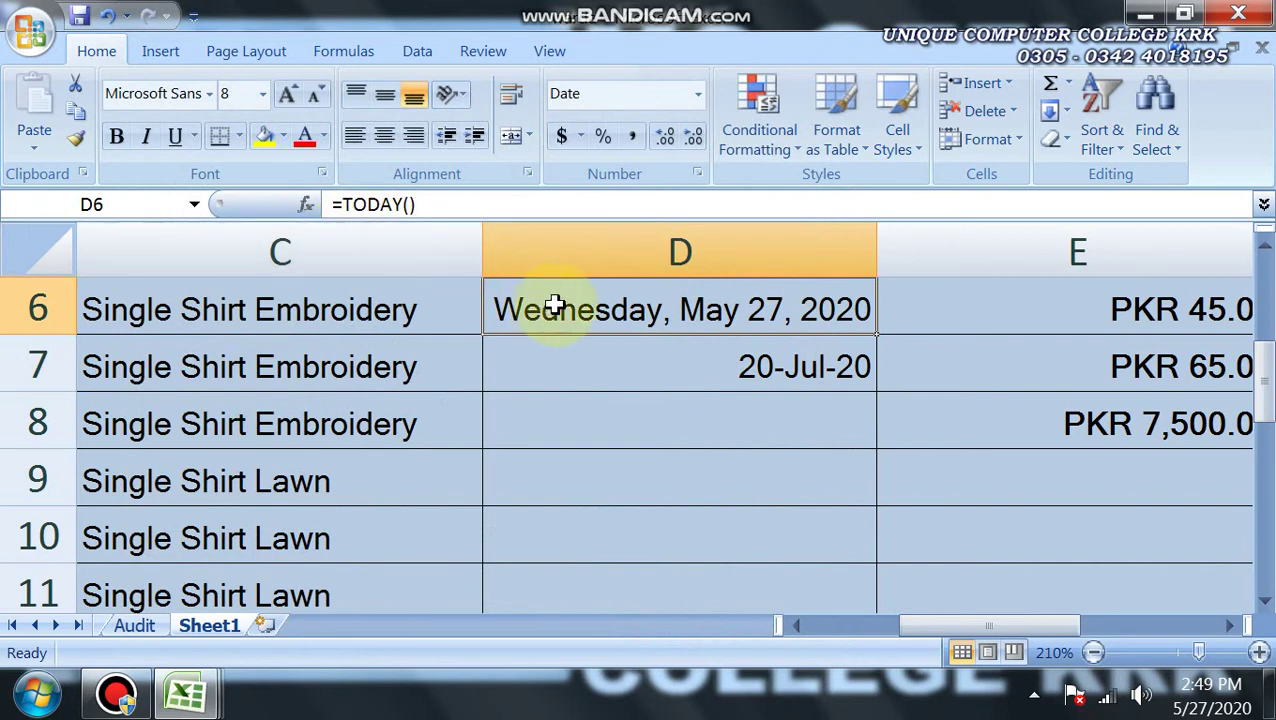
{"action": "double_click", "coordinate": [598, 308]}
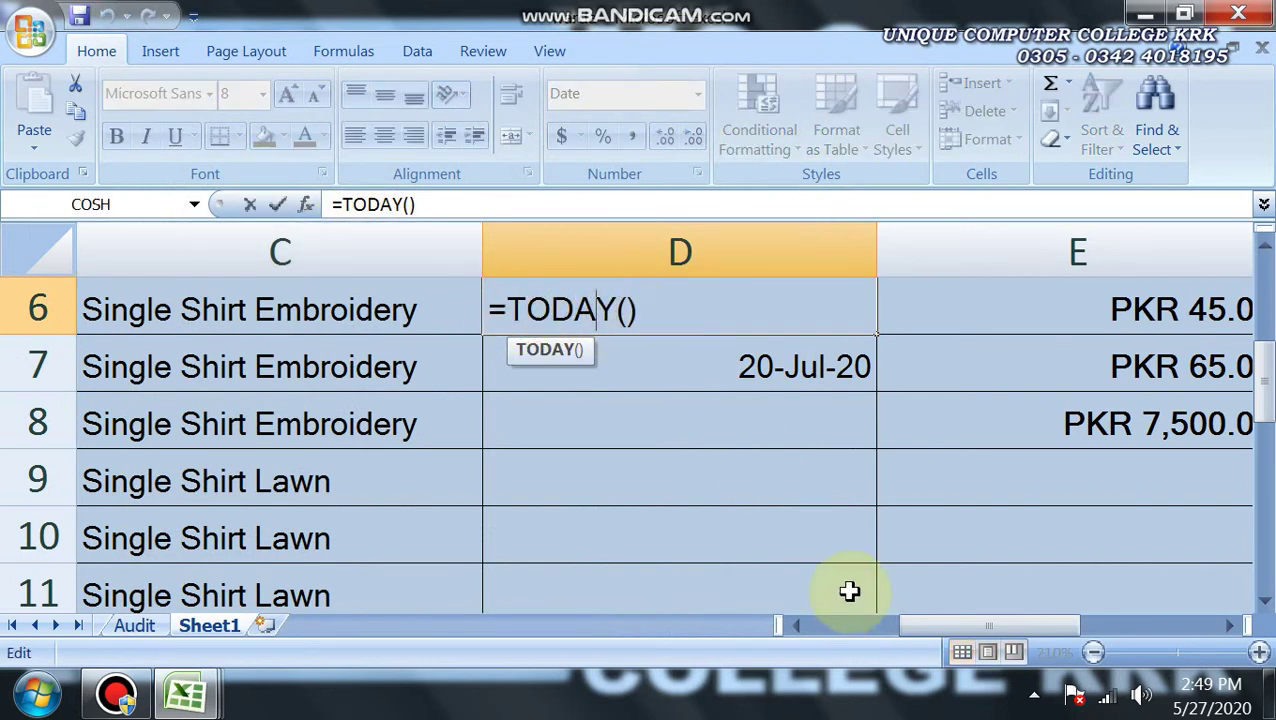
{"action": "left_click", "coordinate": [723, 430]}
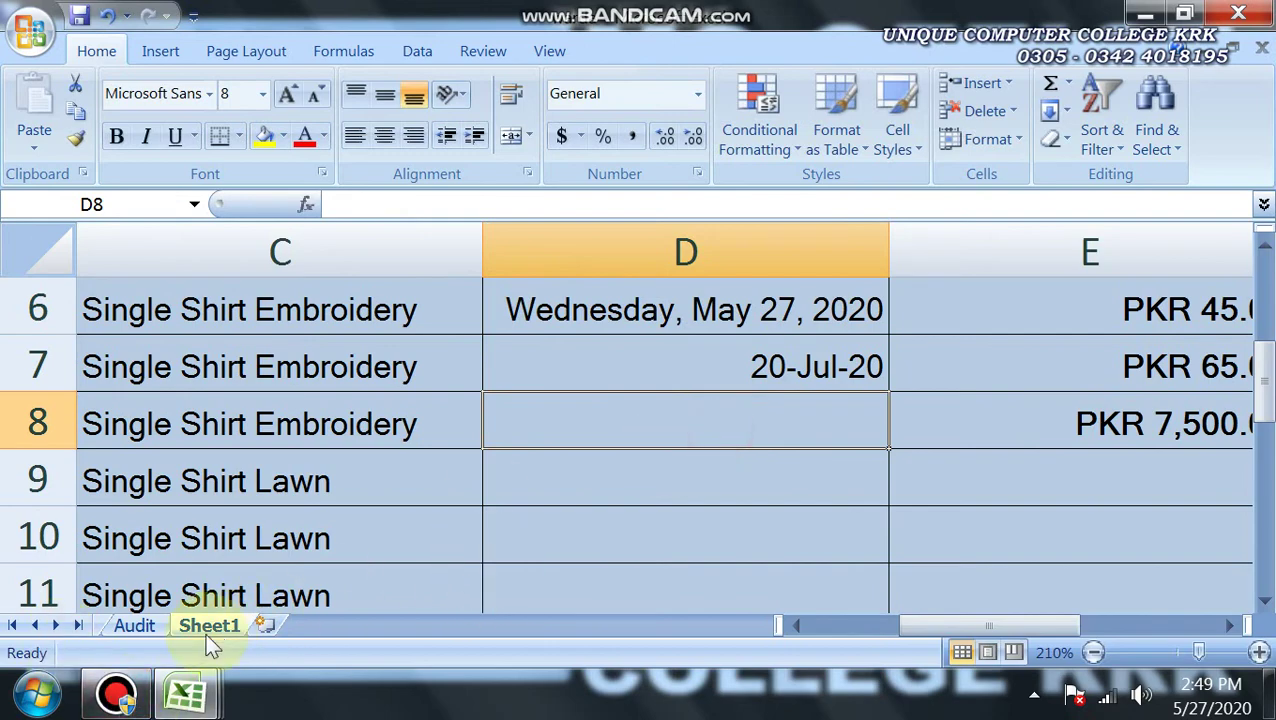
{"action": "left_click", "coordinate": [117, 697]}
{"action": "left_click", "coordinate": [117, 697]}
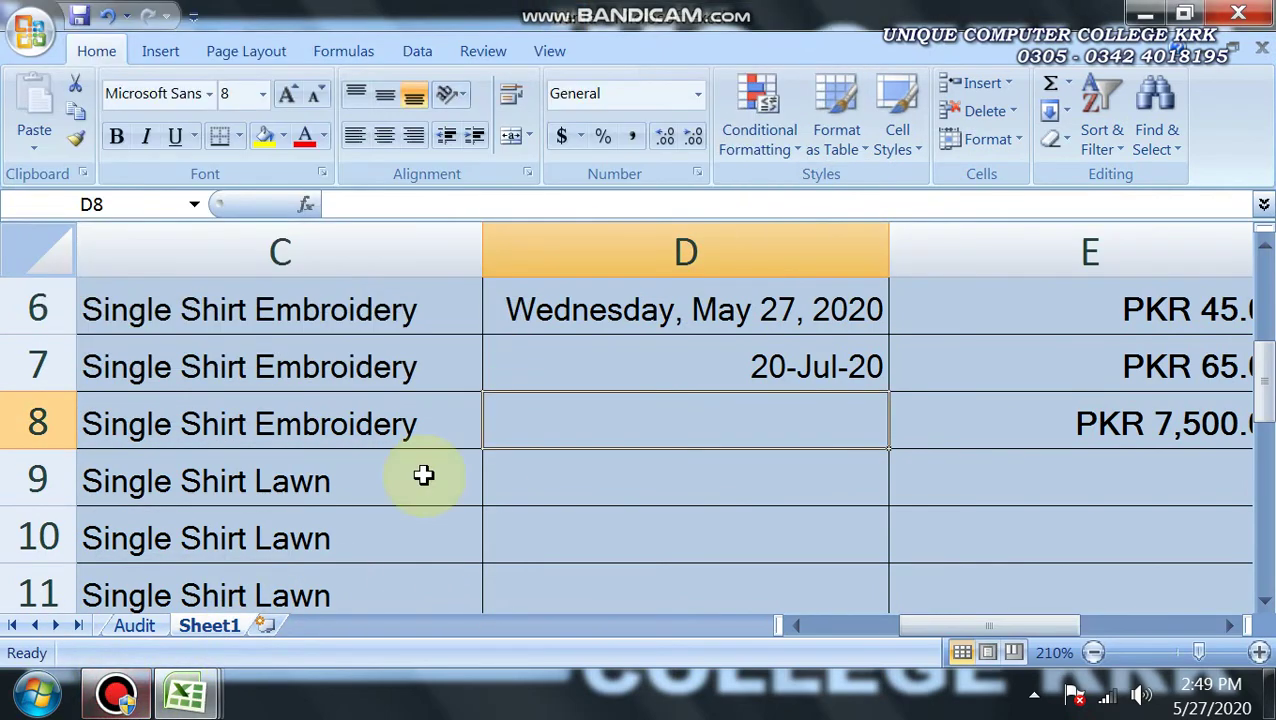
{"action": "left_click", "coordinate": [703, 177]}
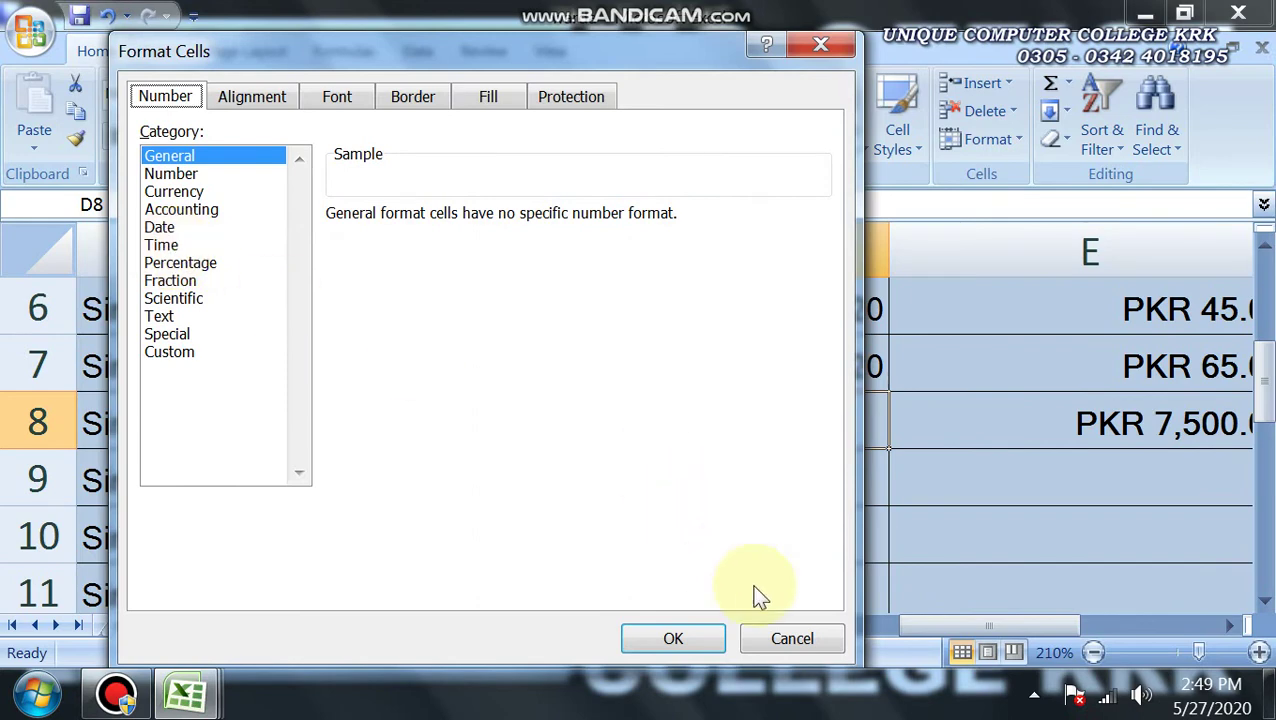
{"action": "left_click", "coordinate": [778, 636]}
{"action": "left_click", "coordinate": [792, 498]}
- Enter the formula =time(09,30,15) in D8
{"action": "left_click", "coordinate": [643, 412]}
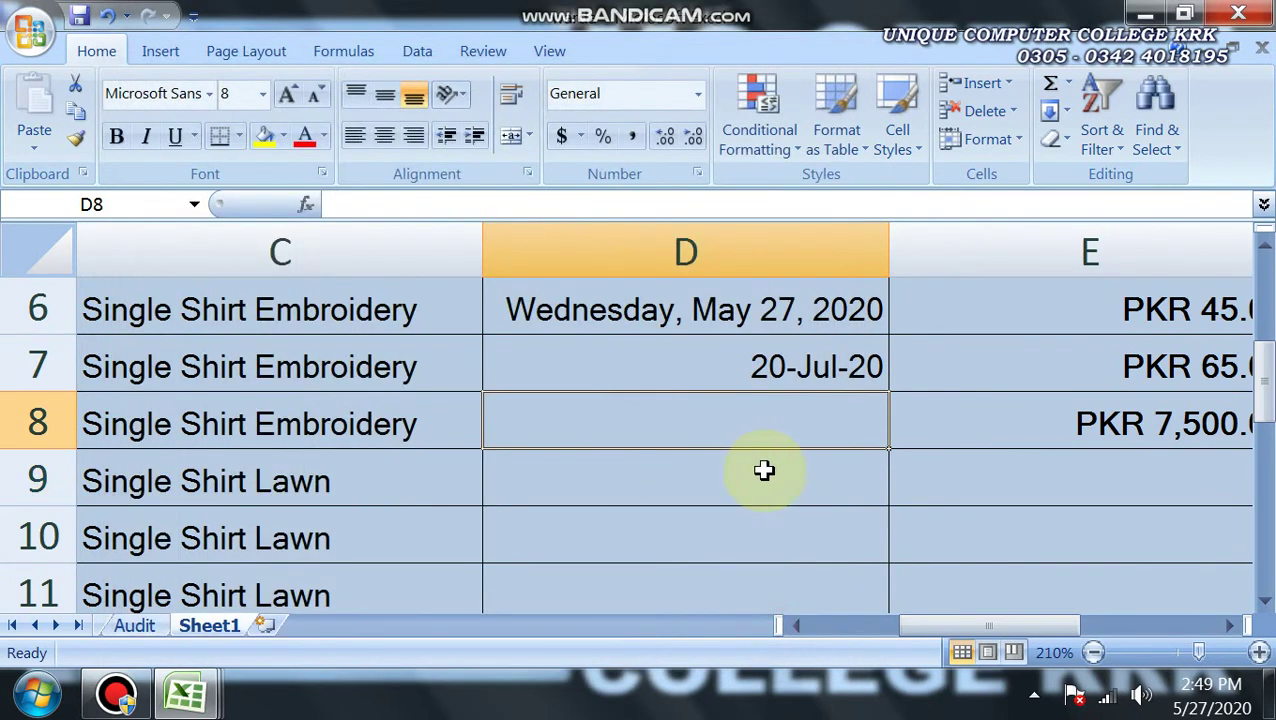
{"action": "type", "text": "=time"}
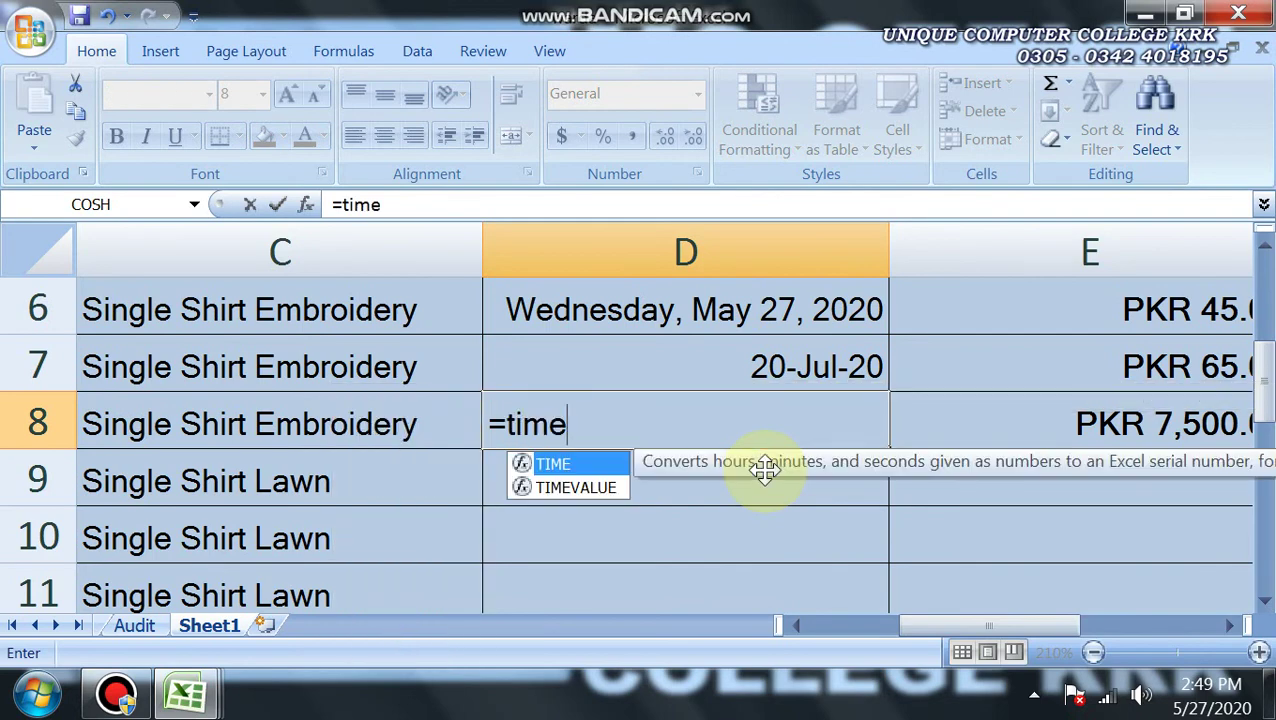
{"action": "type", "text": "(09"}
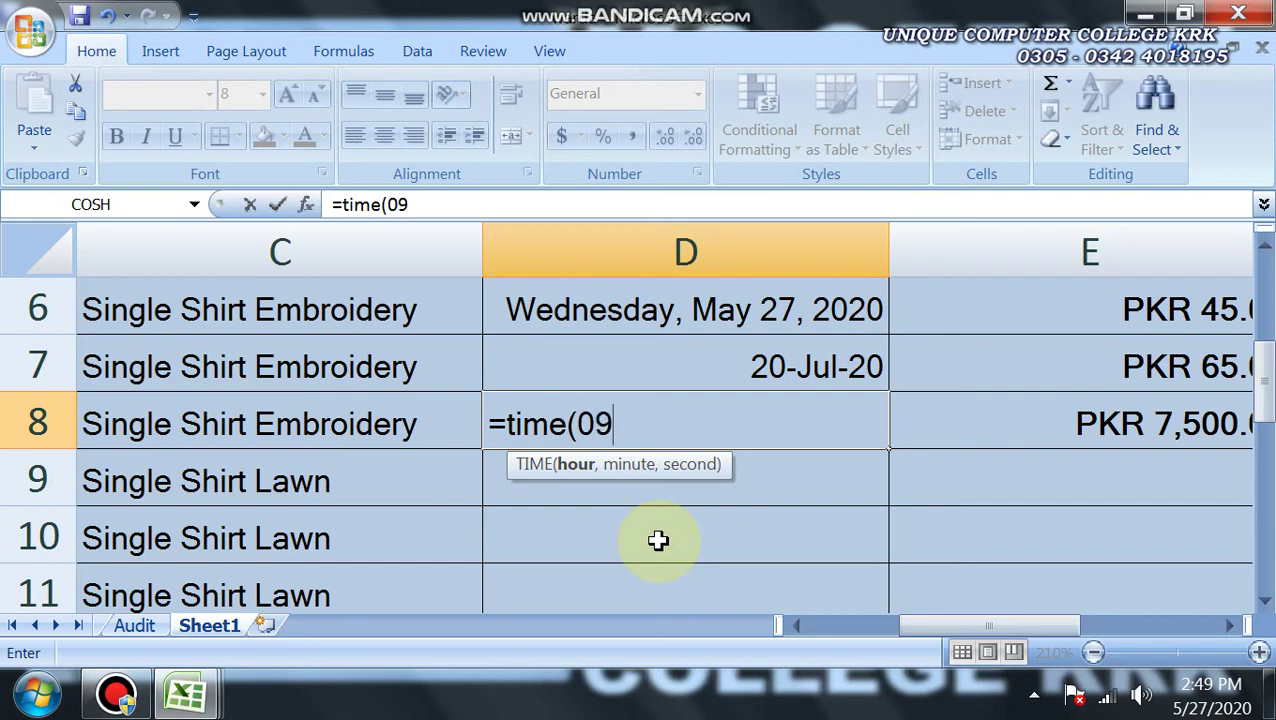
{"action": "type", "text": ","}
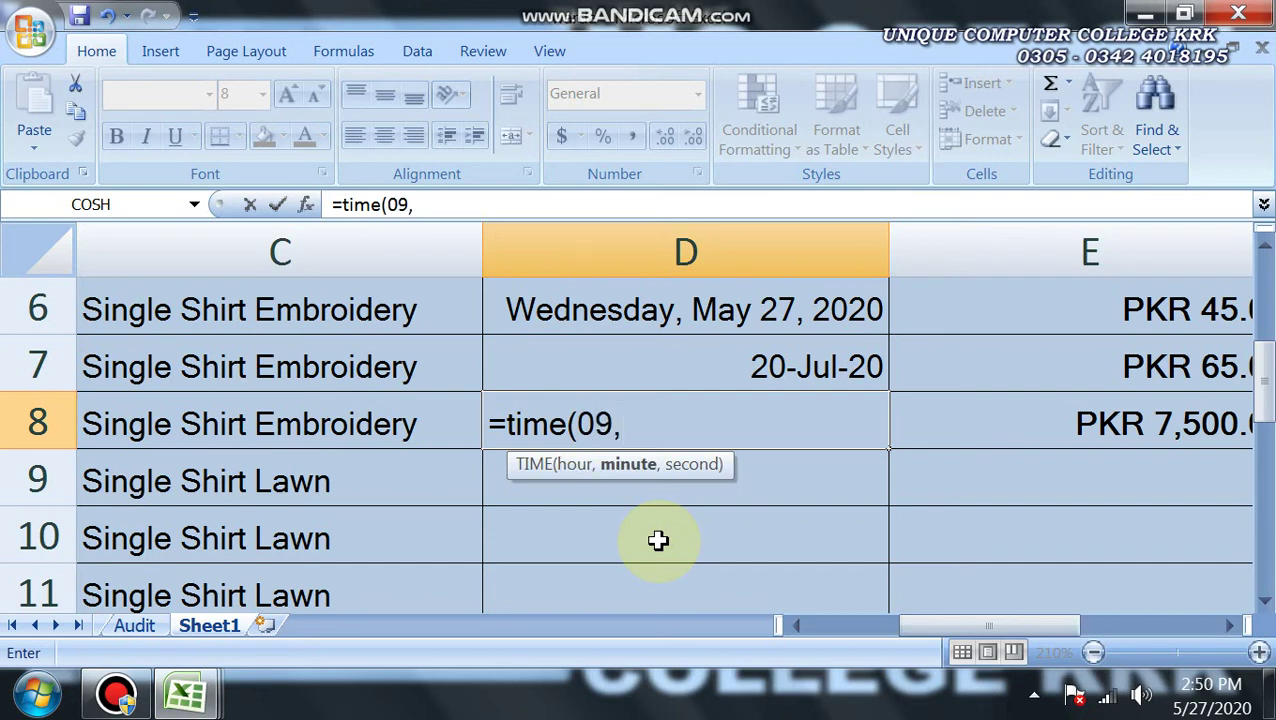
{"action": "type", "text": "30,15"}
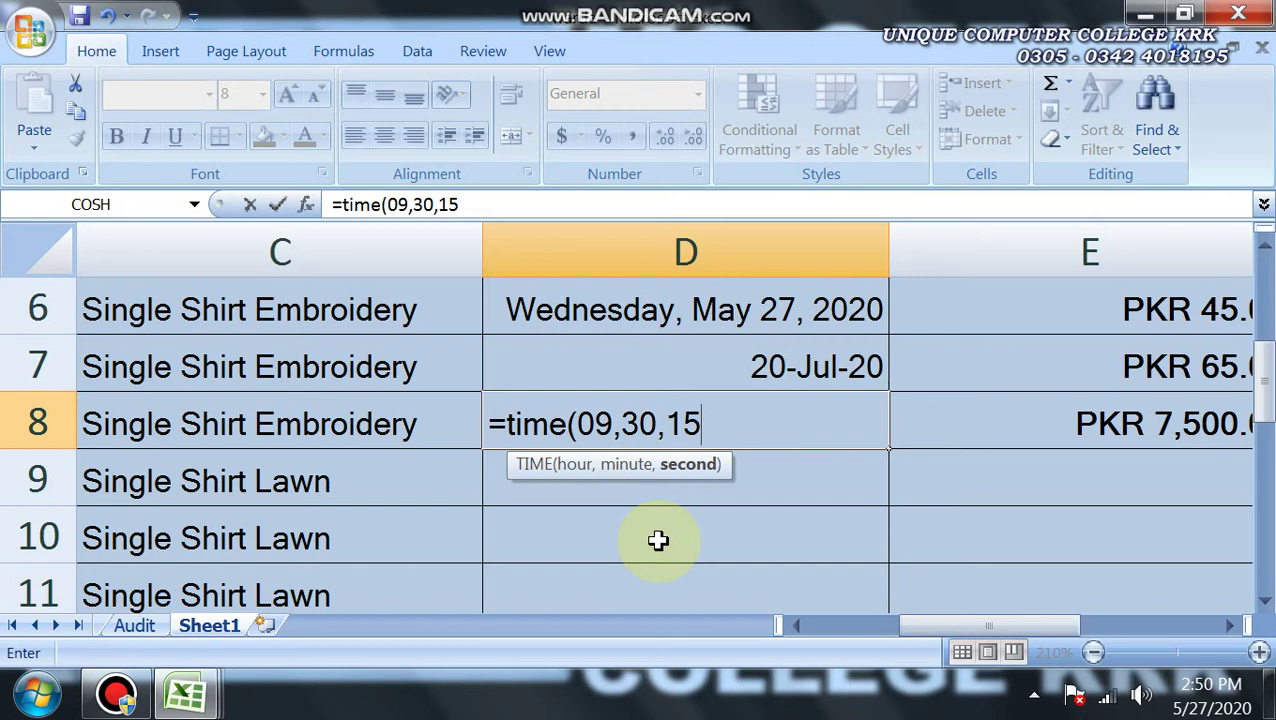
{"action": "type", "text": ")"}
{"action": "key", "text": "Return"}
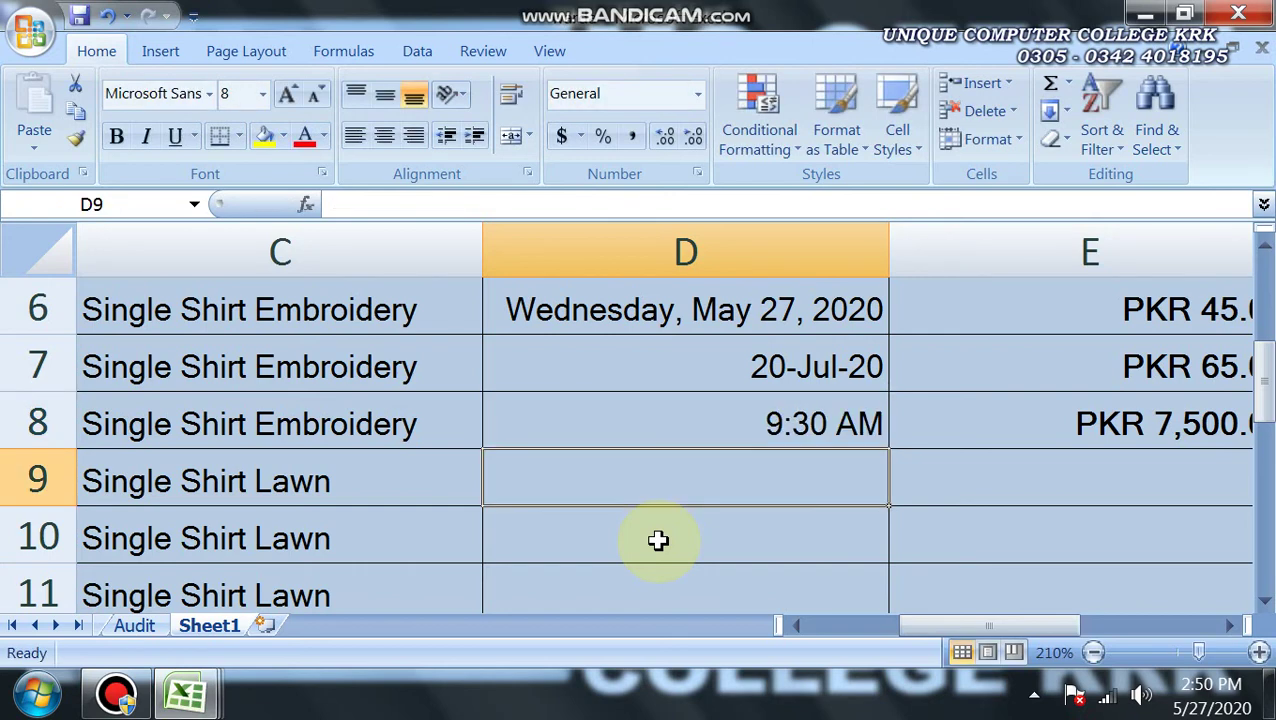
{"action": "left_click", "coordinate": [826, 426]}
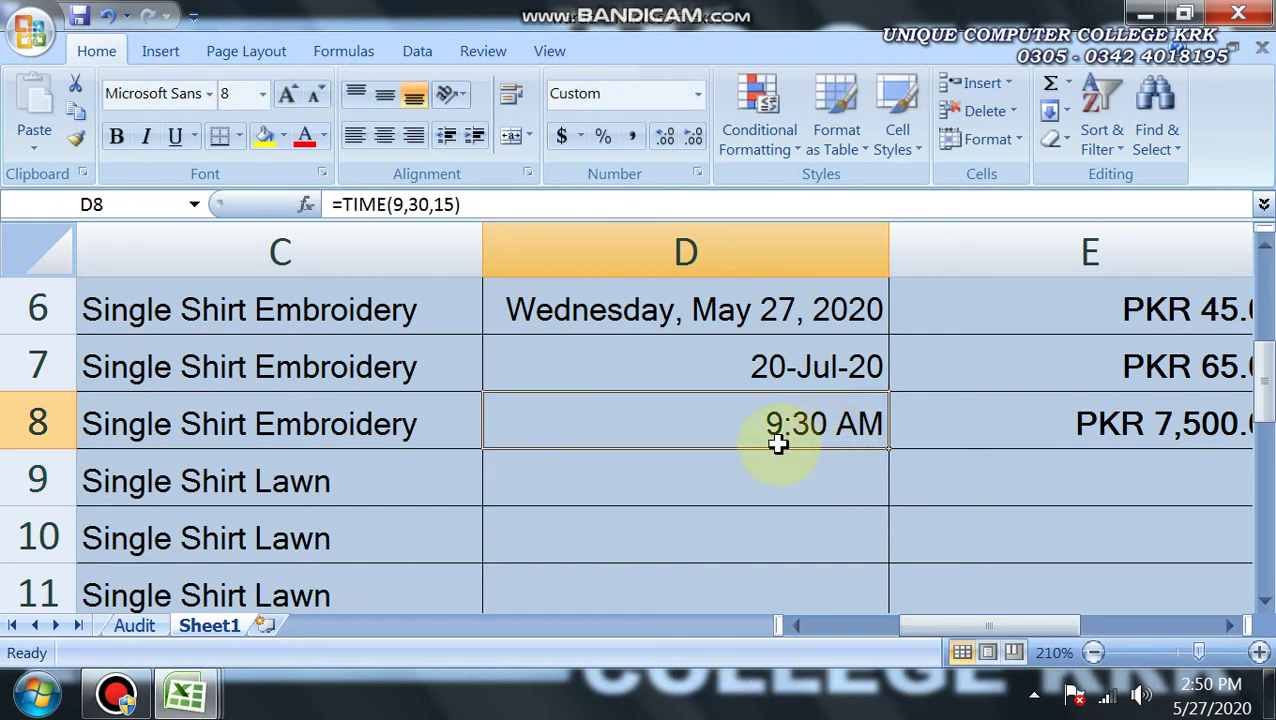
{"action": "left_click", "coordinate": [697, 172]}
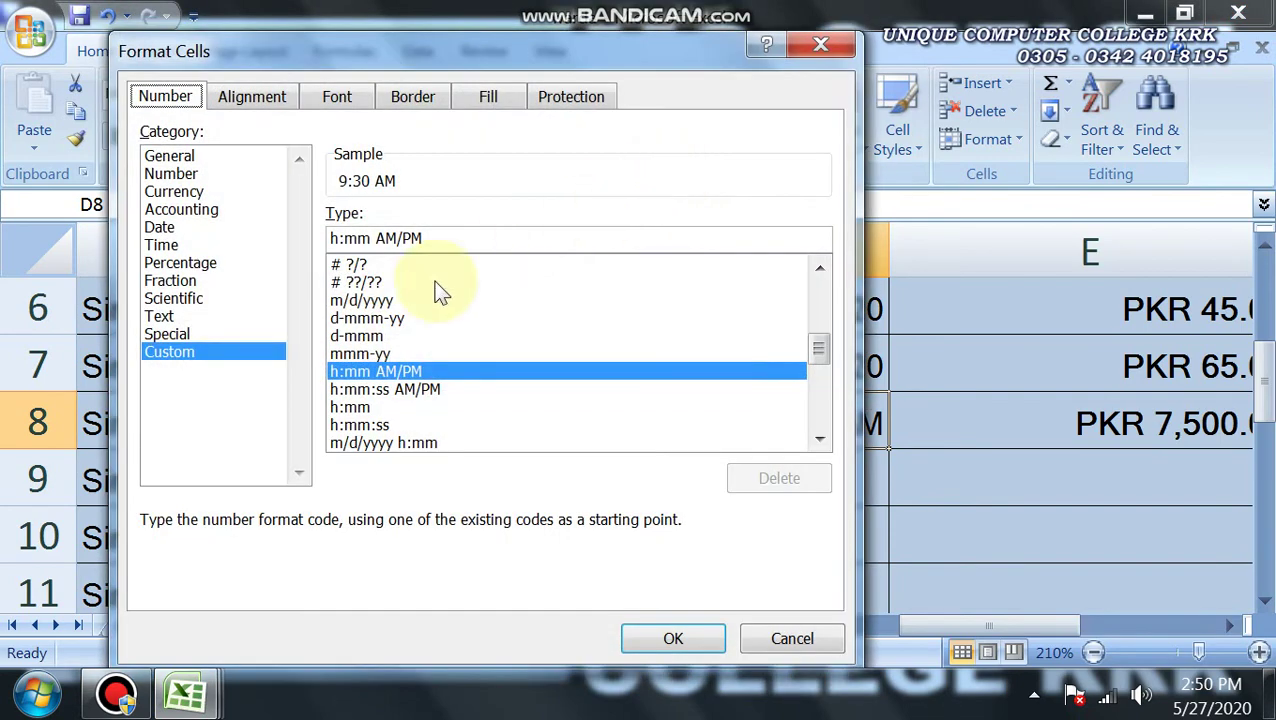
{"action": "left_click", "coordinate": [162, 245]}
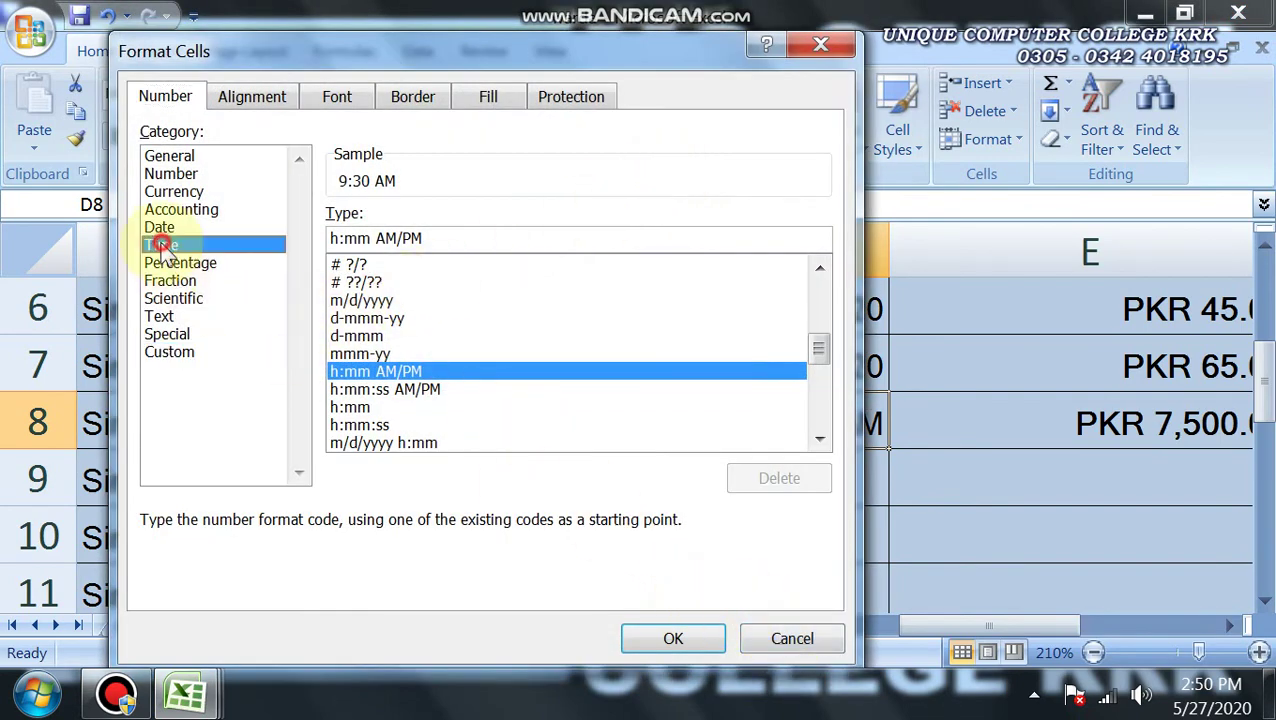
{"action": "left_click", "coordinate": [765, 638]}
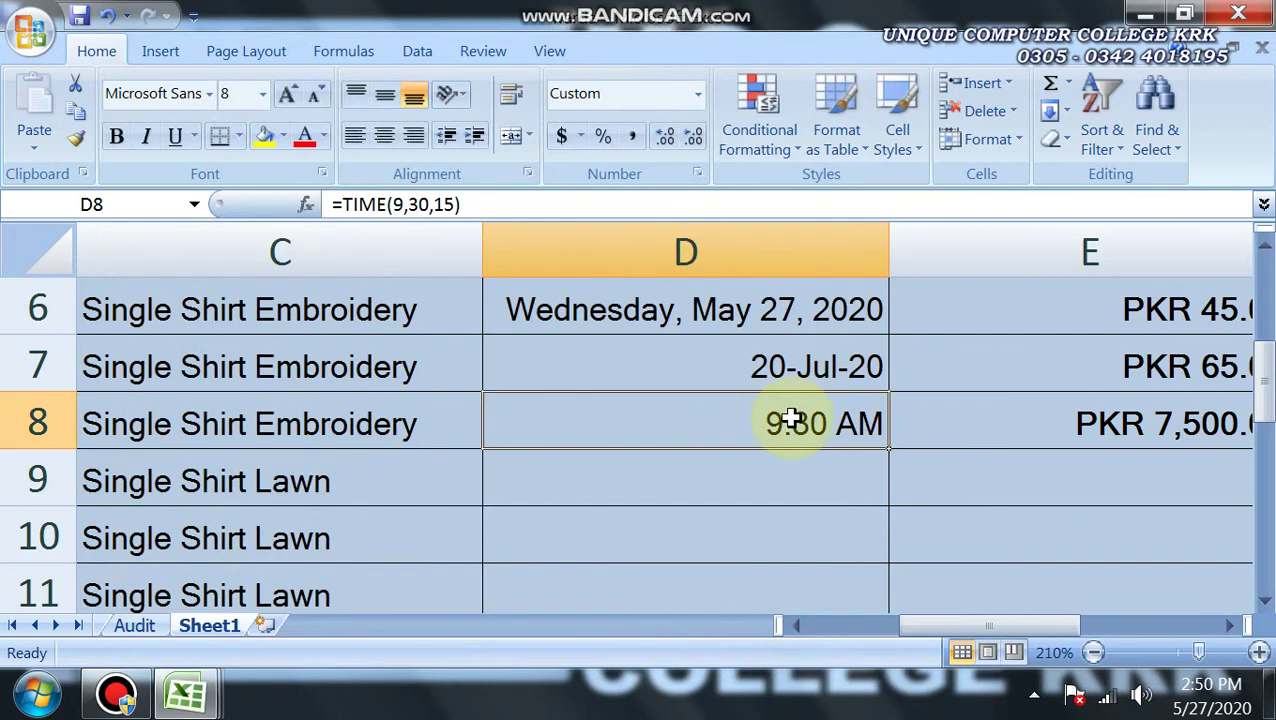
- Format the time in D8 with the Time type 1:30:55 PM, trying 13:30:55 first
{"action": "left_click", "coordinate": [697, 173]}
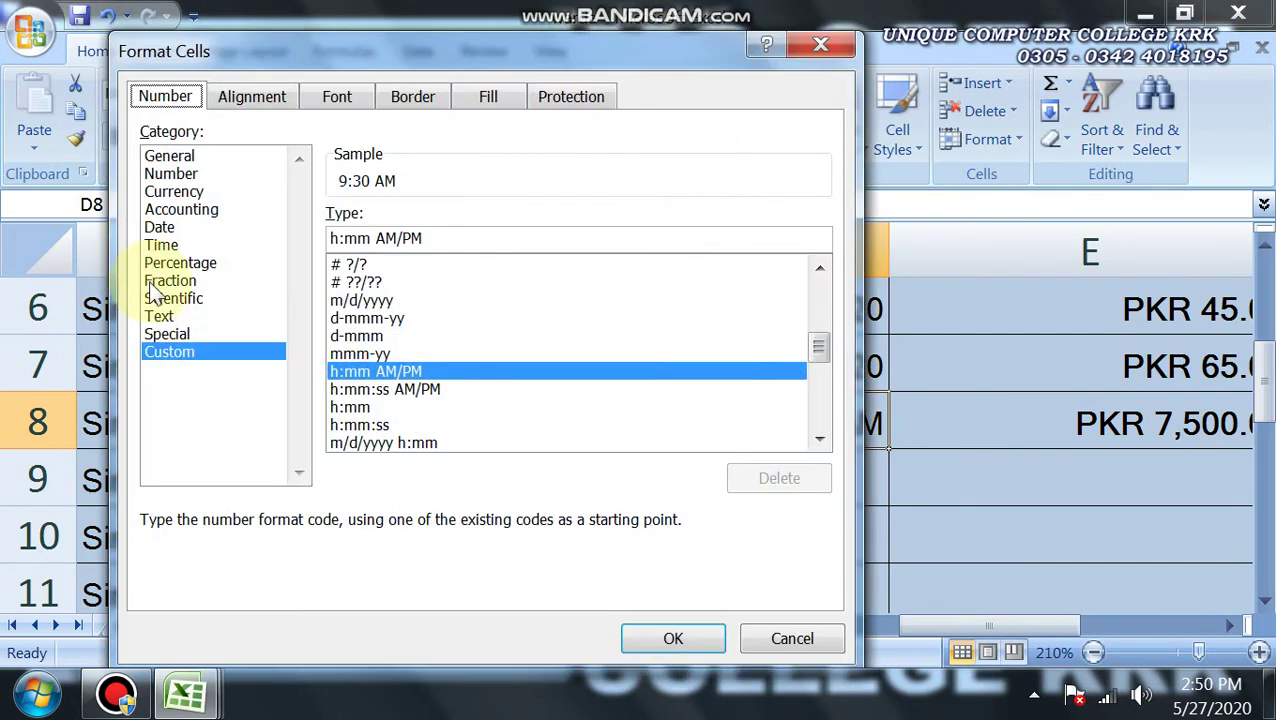
{"action": "left_click", "coordinate": [160, 245]}
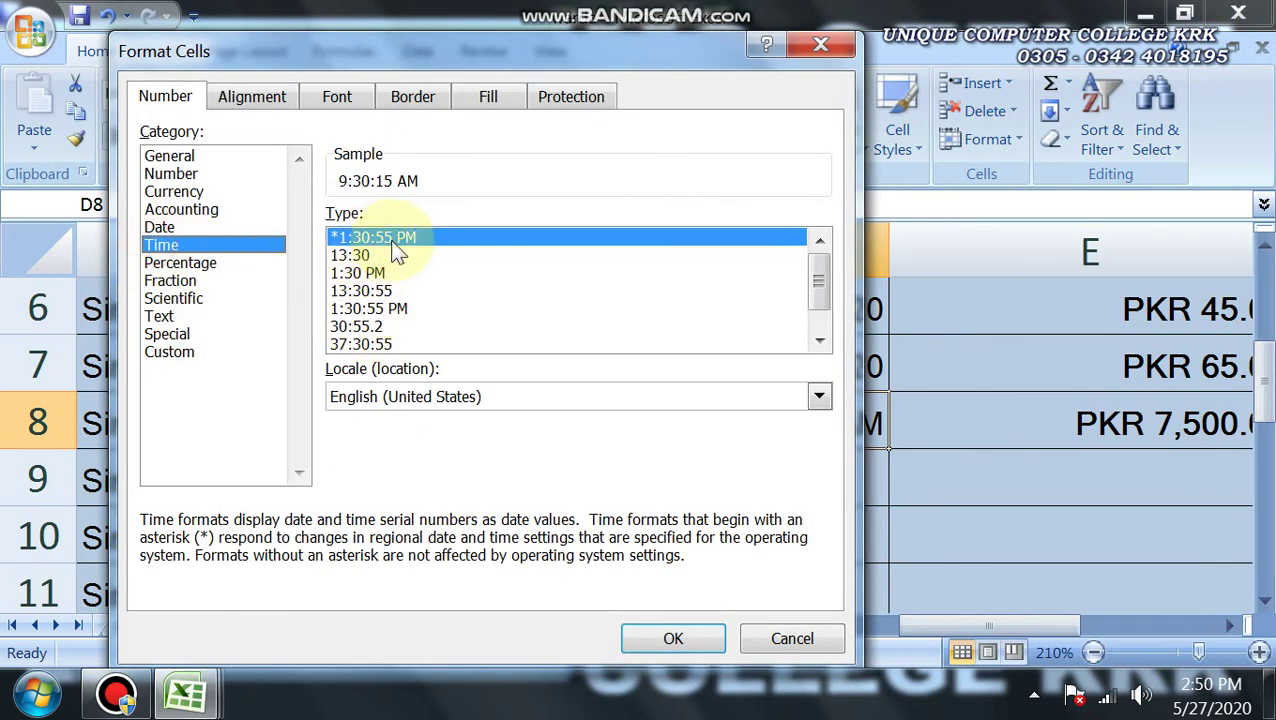
{"action": "left_click", "coordinate": [365, 290]}
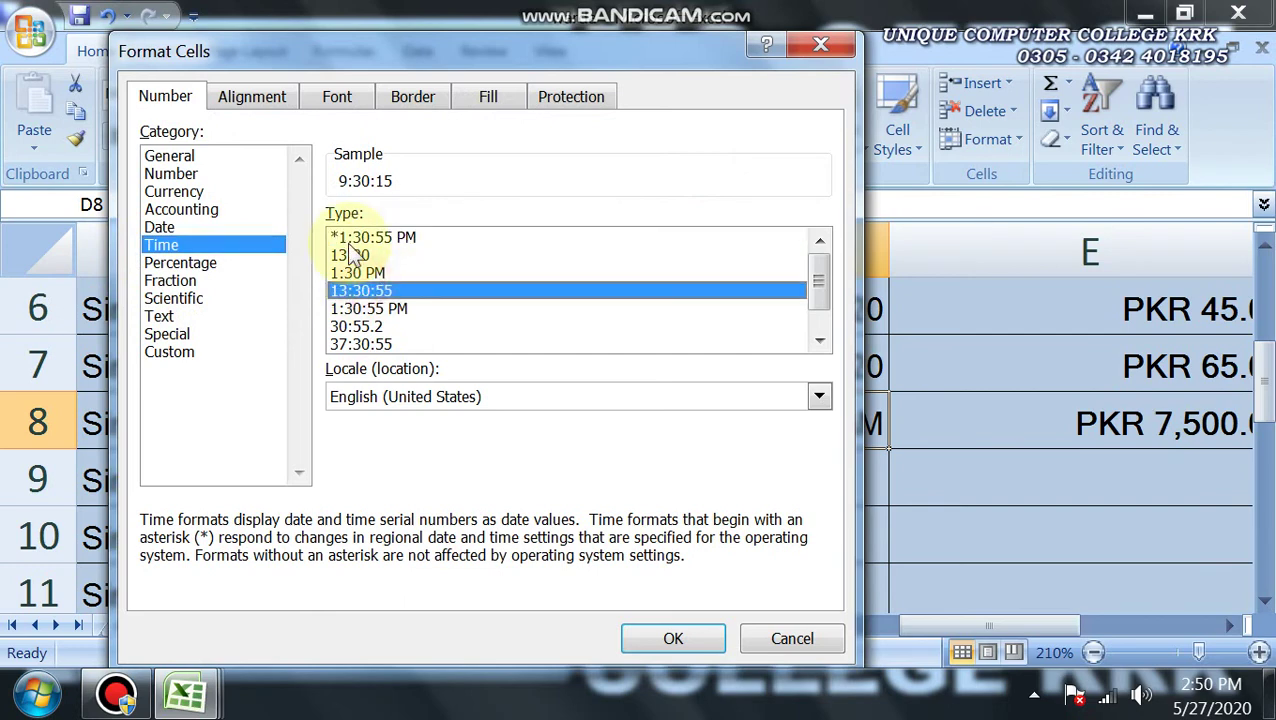
{"action": "left_click", "coordinate": [355, 309]}
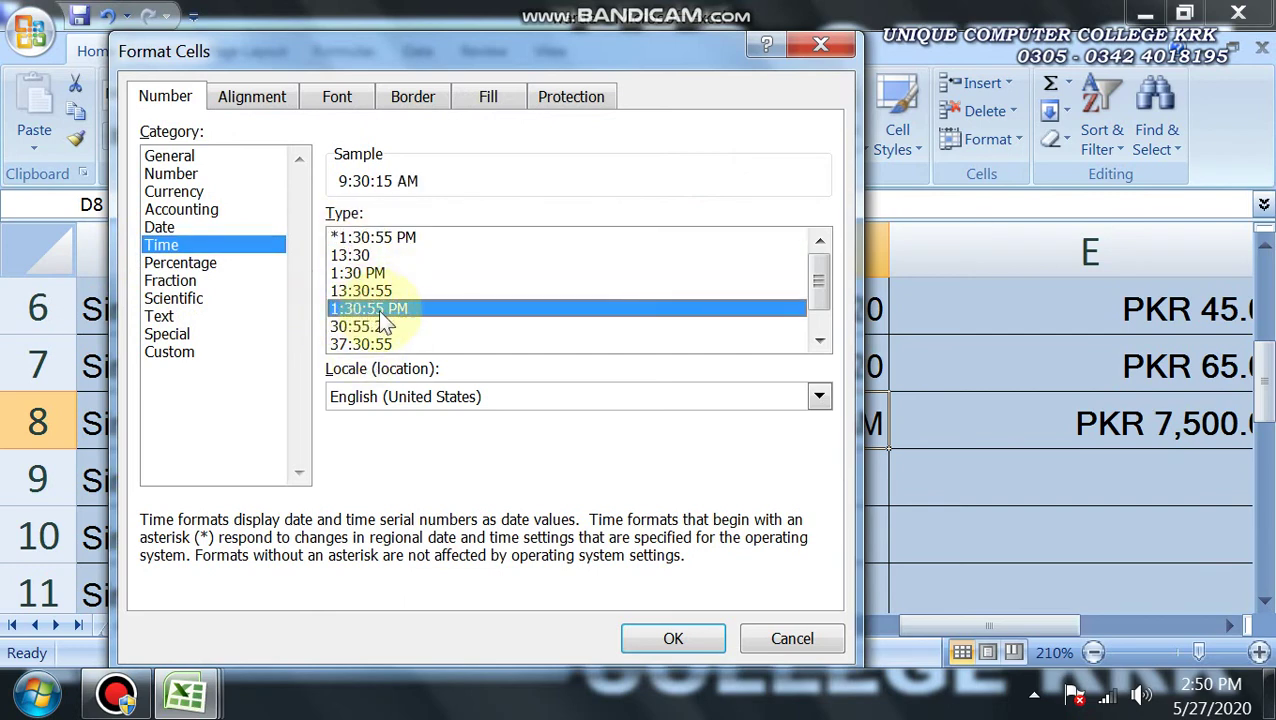
{"action": "left_click", "coordinate": [673, 638]}
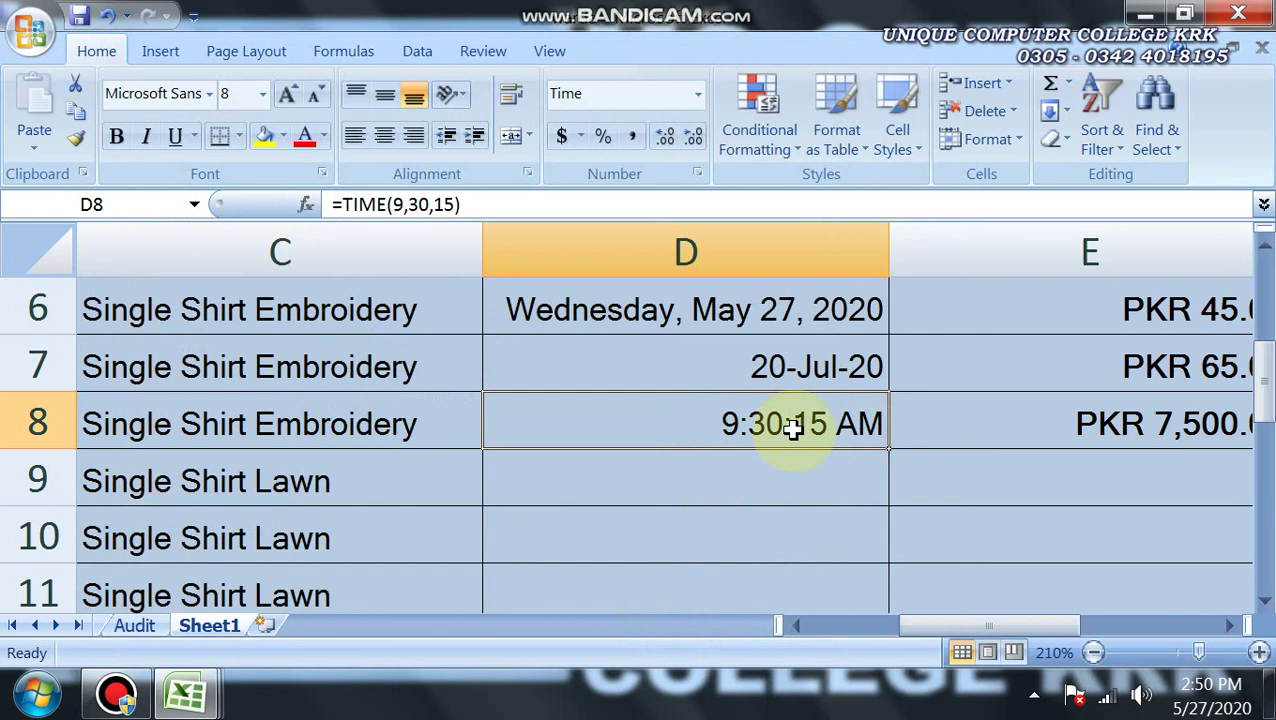
- Review the TIME formula in D8 and its Time format options without changing them
{"action": "left_click", "coordinate": [747, 470]}
{"action": "double_click", "coordinate": [755, 427]}
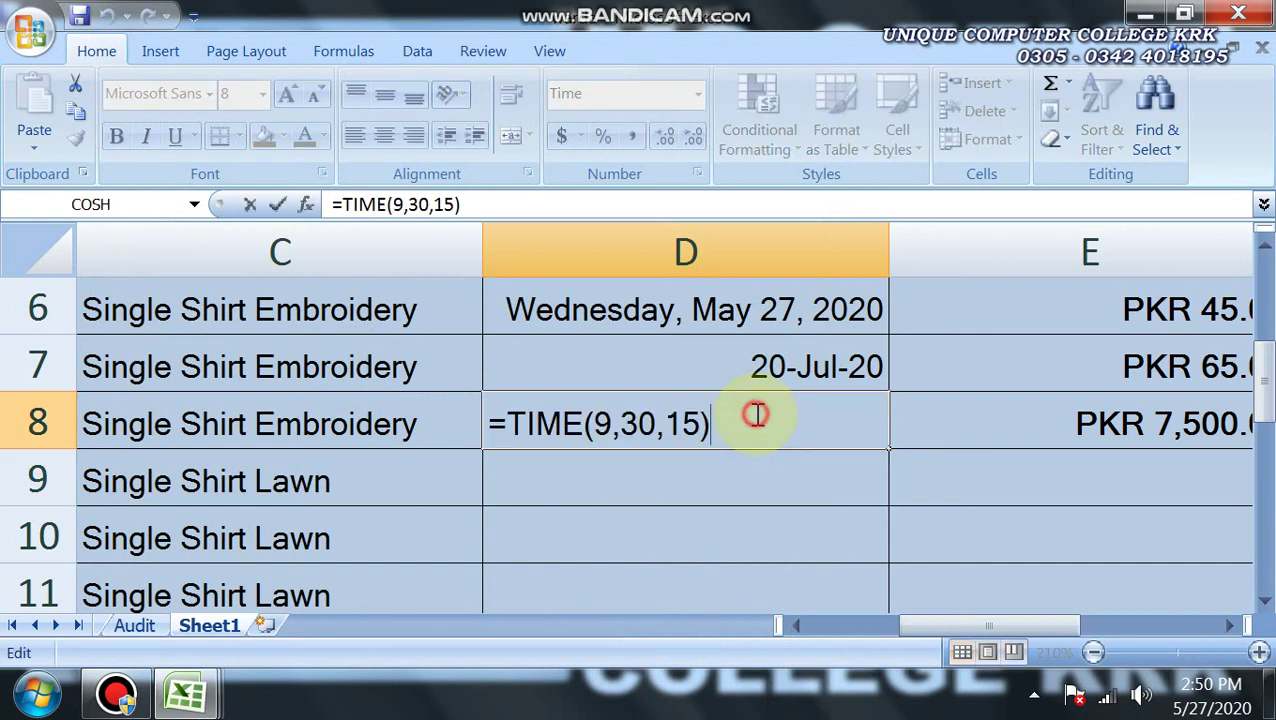
{"action": "left_click", "coordinate": [625, 465]}
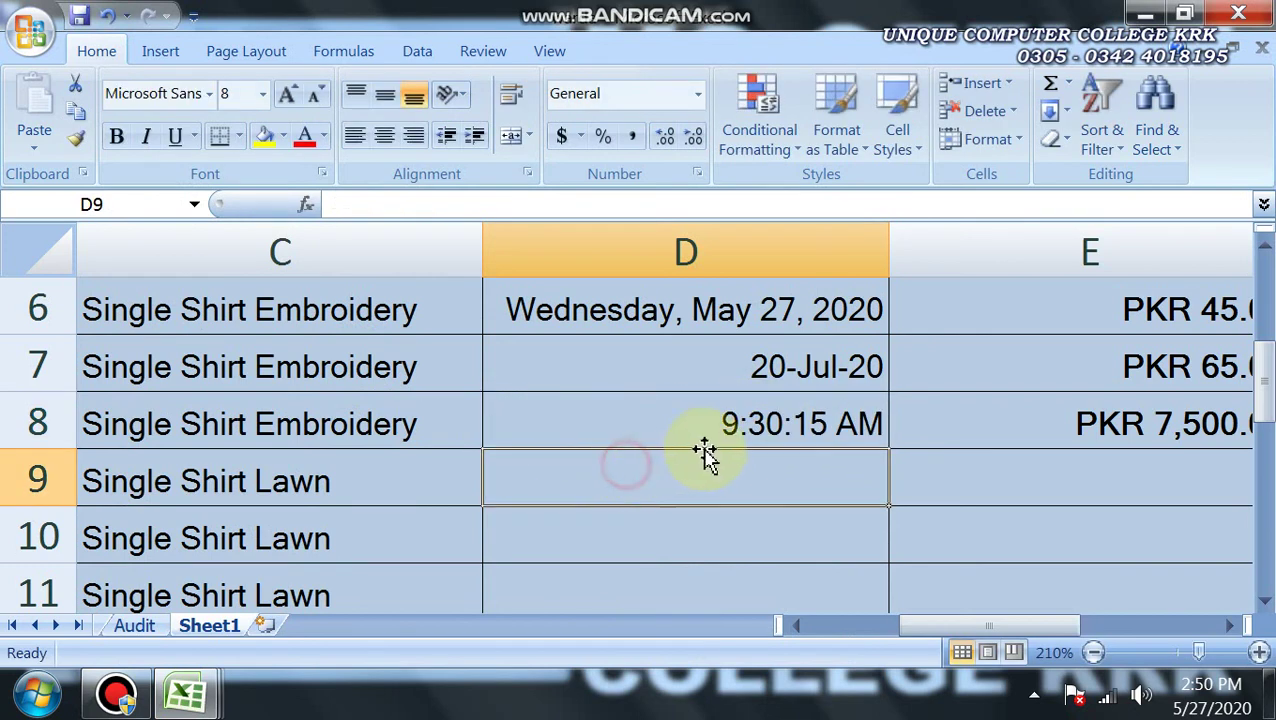
{"action": "left_click", "coordinate": [822, 427]}
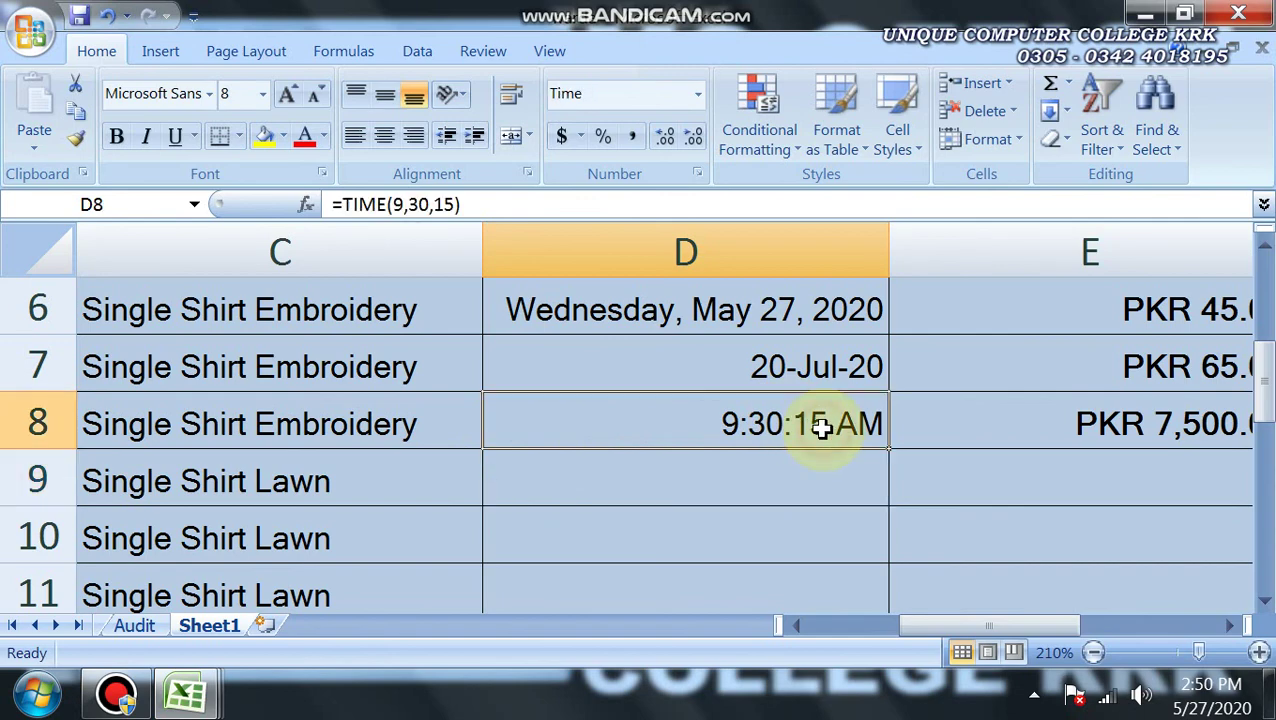
{"action": "left_click", "coordinate": [697, 174]}
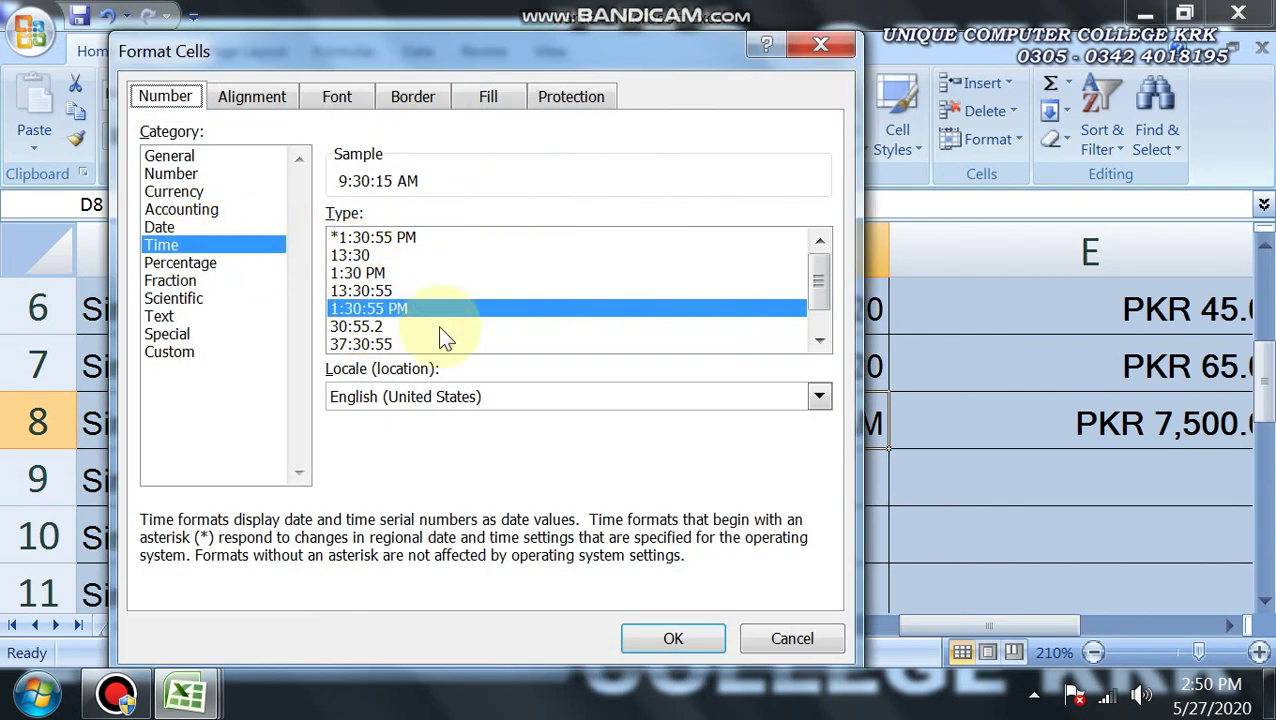
{"action": "left_click", "coordinate": [792, 638]}
{"action": "left_click", "coordinate": [764, 488]}
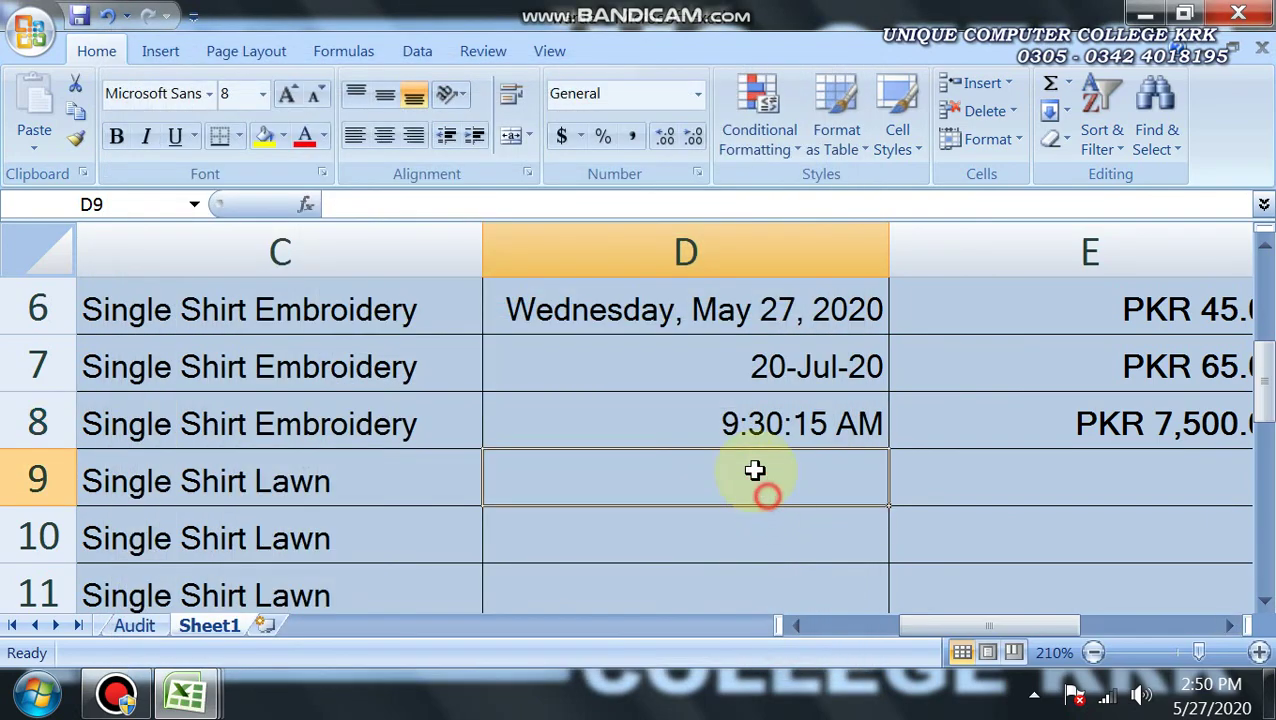